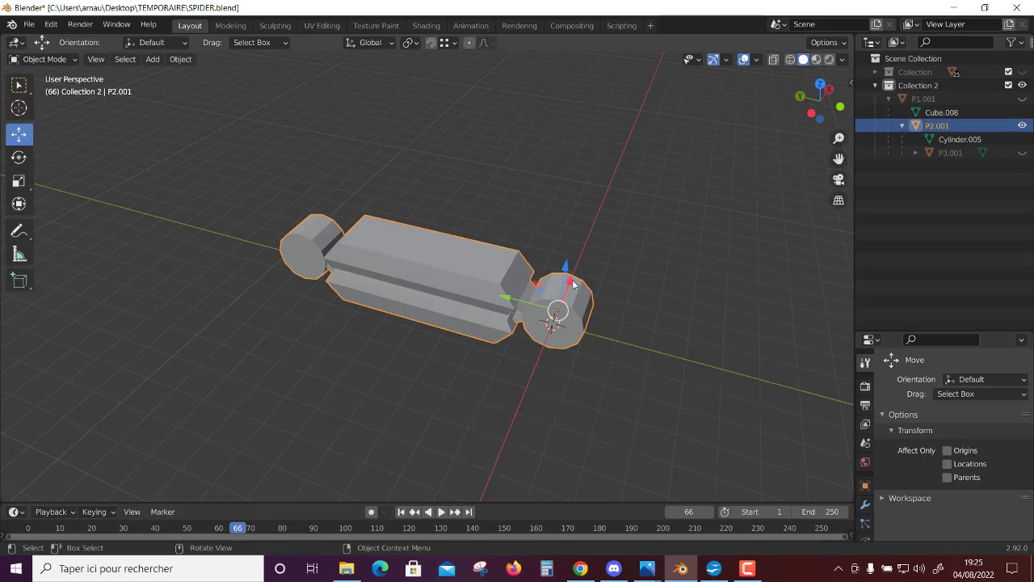
Move the spider body P2.001 6.7889 m along X, then deselect it.
left_click_drag(572, 284, 611, 187)
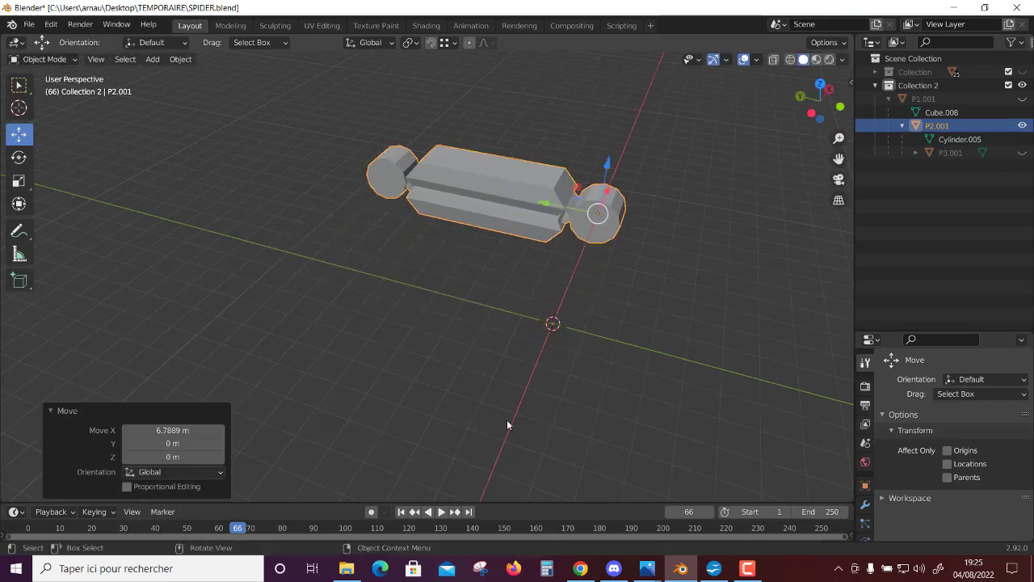
mouse_move(498, 411)
middle_mouse_down()
mouse_move(521, 411)
mouse_move(489, 406)
middle_mouse_up()
left_click(497, 405)
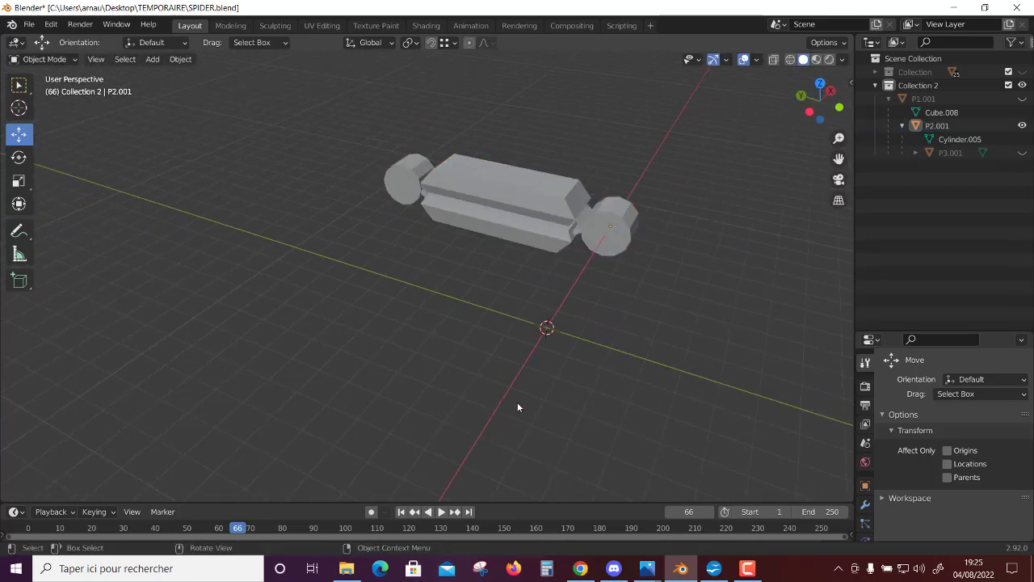
scroll(517, 406, "up", 1)
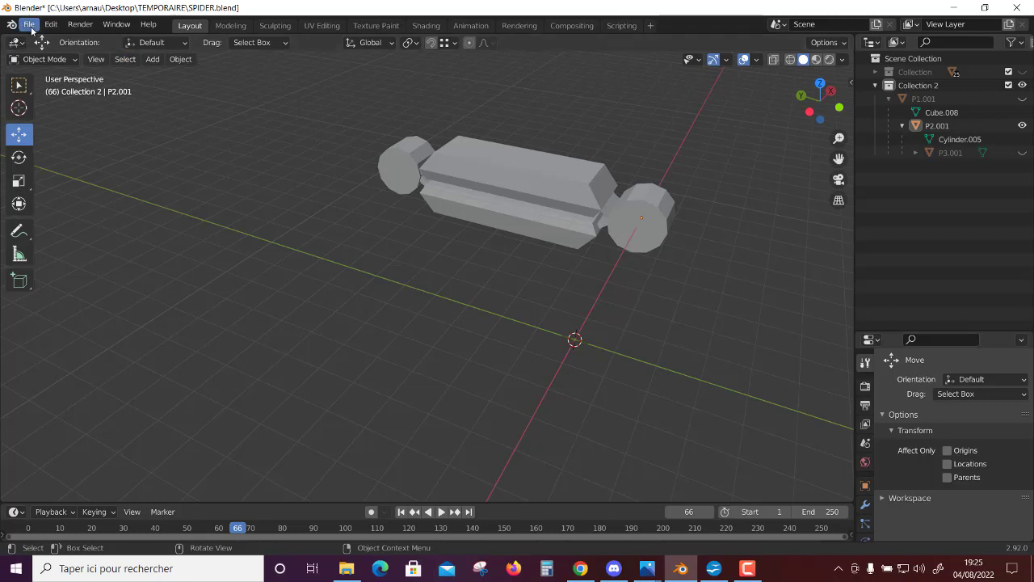
Add a cube mesh at the world origin and frame it in the view.
left_click(153, 59)
mouse_move(171, 74)
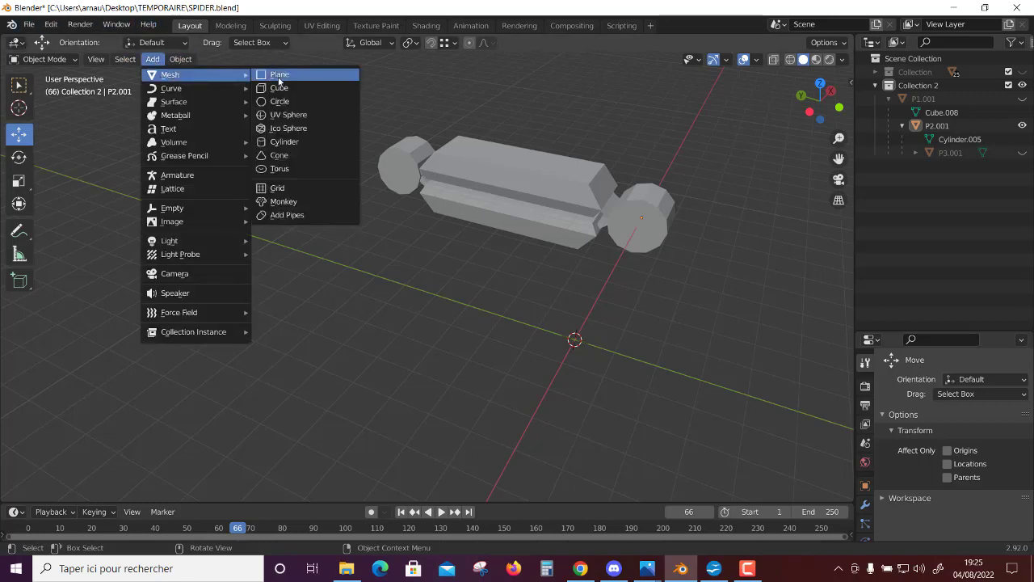
left_click(277, 88)
middle_click_drag(563, 413, 565, 479)
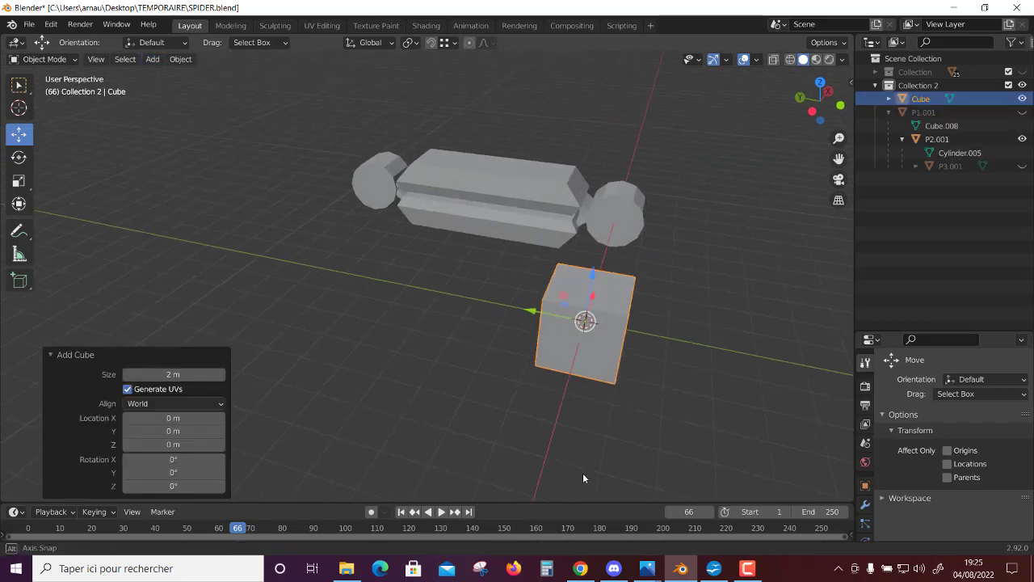
scroll(589, 323, "up", 1)
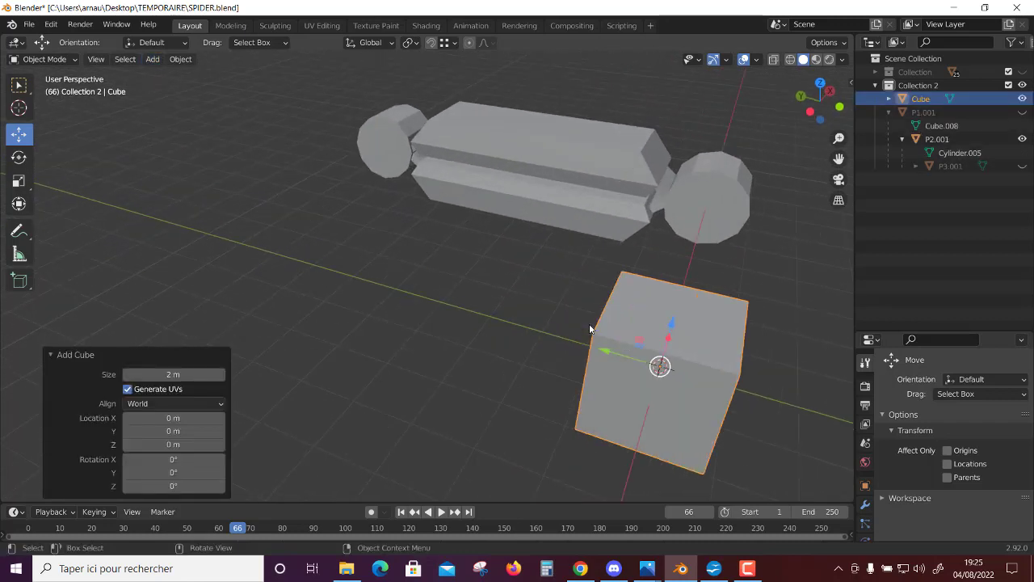
key("KP_Decimal")
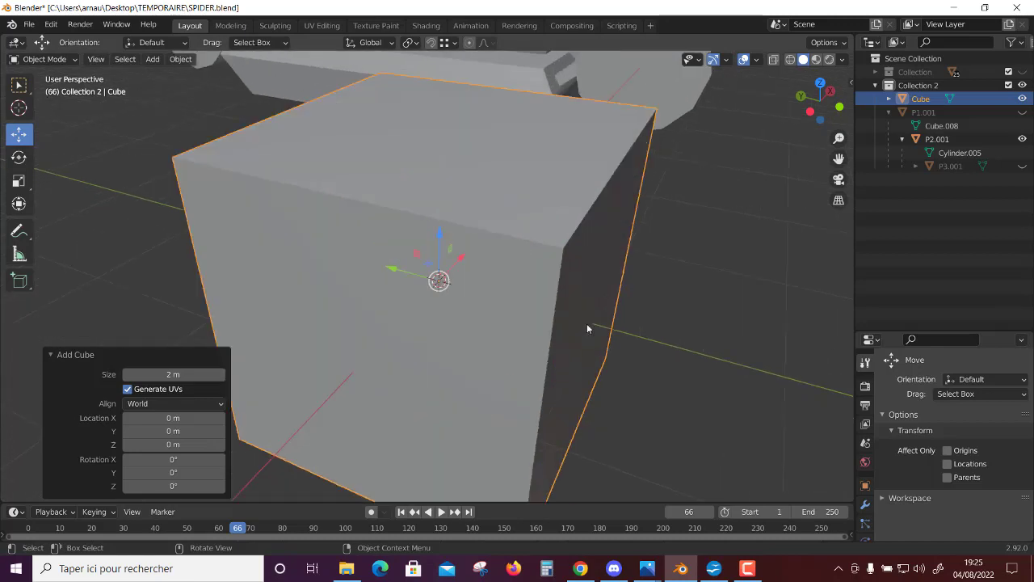
scroll(569, 348, "down", 2)
scroll(559, 365, "down", 3)
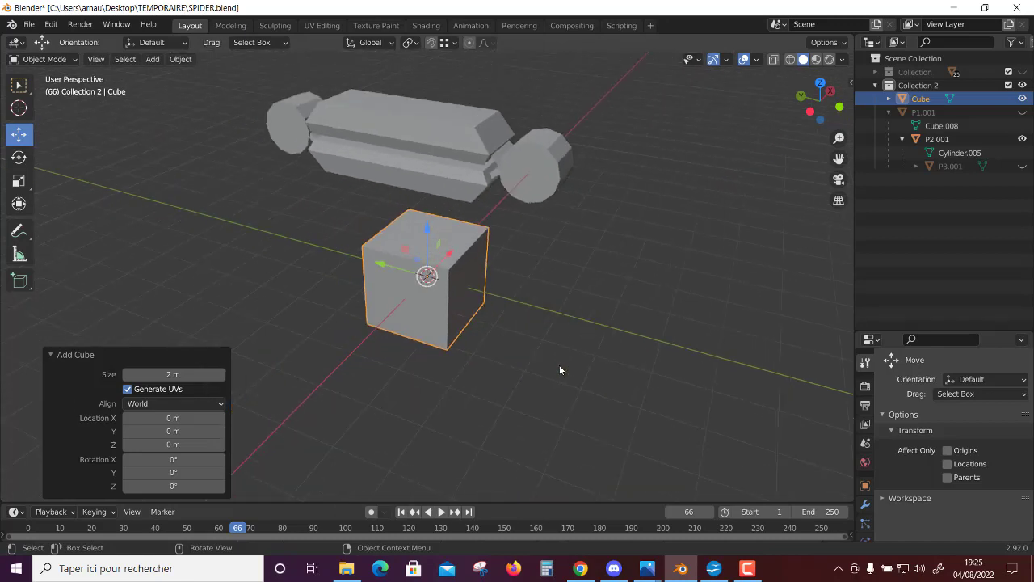
Scale the cube to 3.269 along Y and 0.449 along Z.
left_click(17, 183)
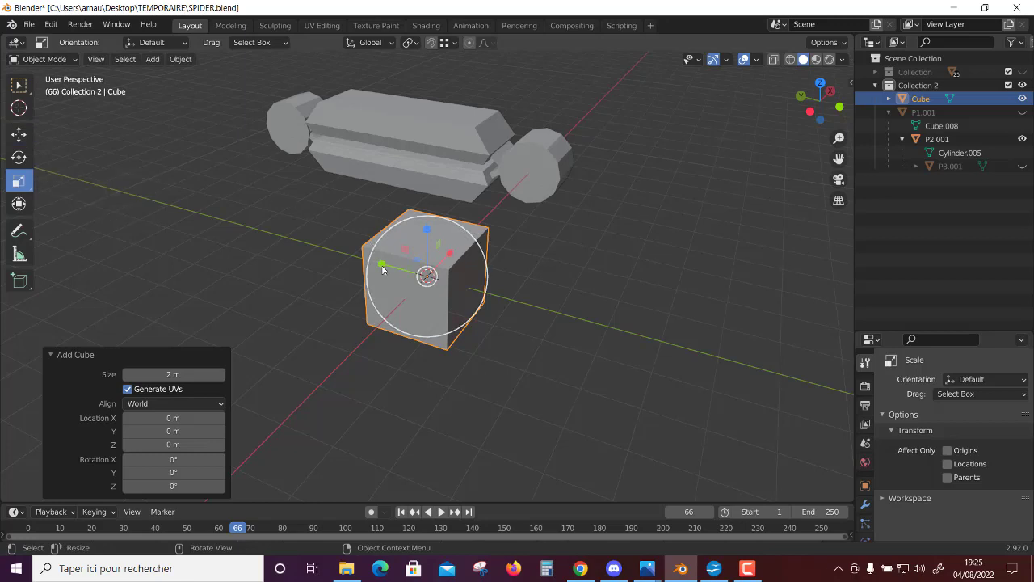
left_click_drag(383, 270, 267, 227)
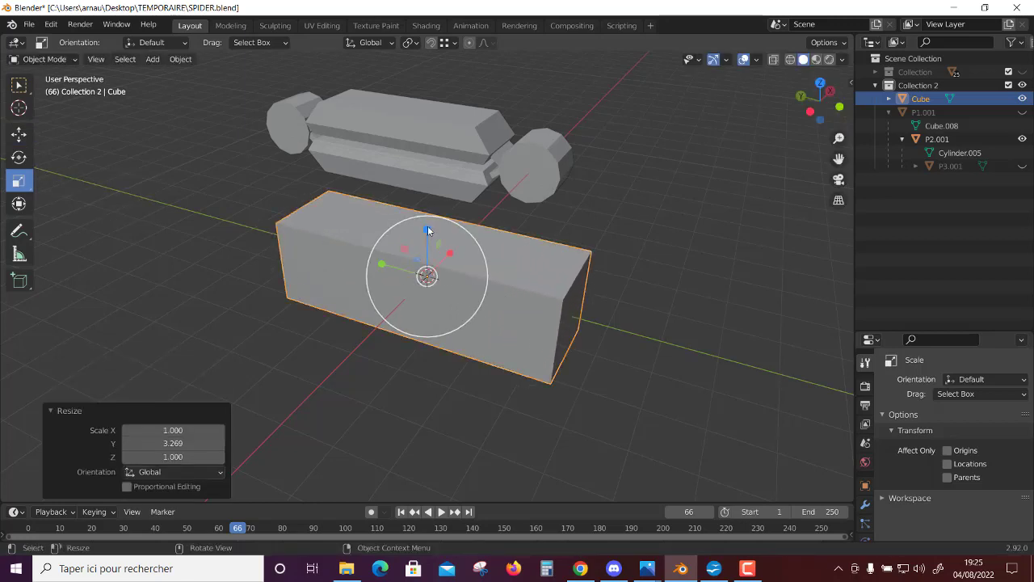
left_click_drag(428, 228, 423, 257)
middle_click_drag(382, 394, 402, 387)
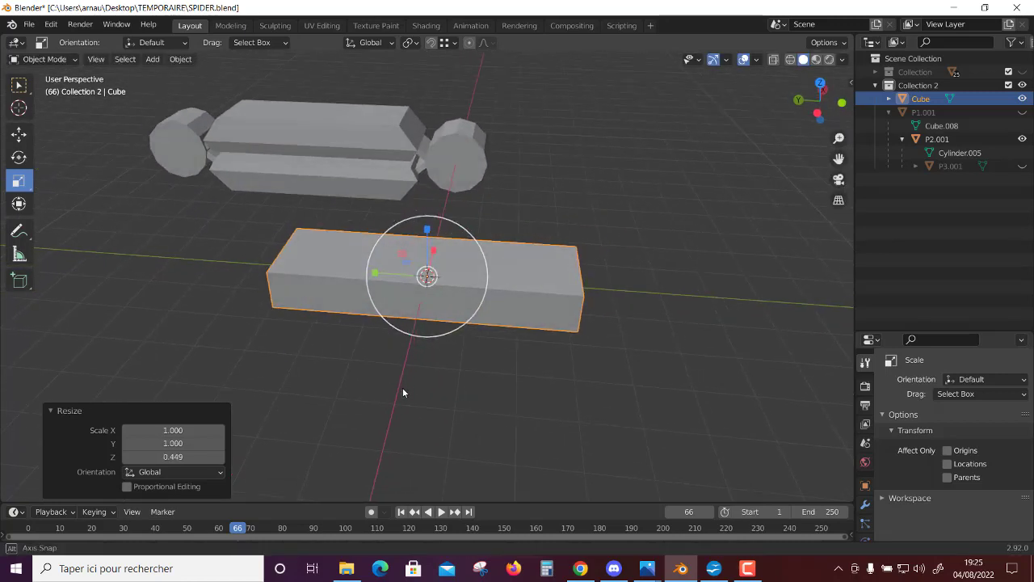
scroll(403, 388, "up", 1)
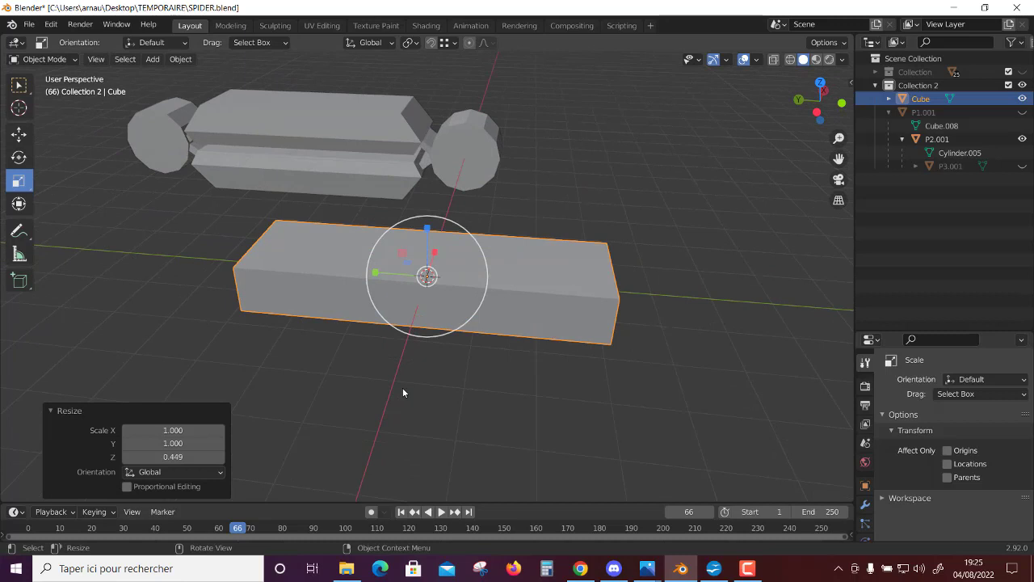
mouse_move(403, 389)
middle_mouse_down()
mouse_move(375, 375)
mouse_move(300, 254)
middle_mouse_up()
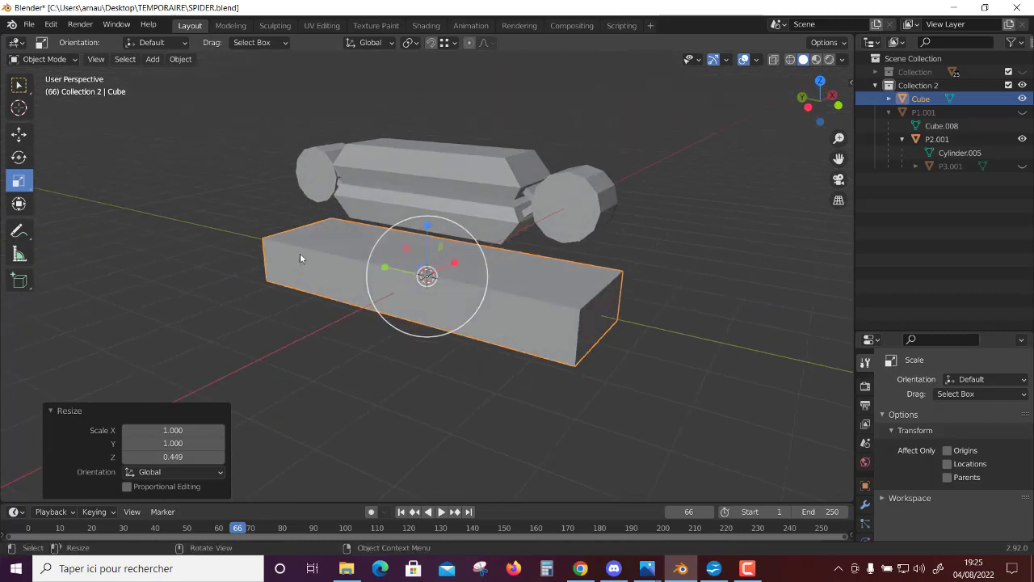
left_click(46, 59)
Enter Edit Mode and scale the block's top face to 0.857 along Y.
left_click(44, 92)
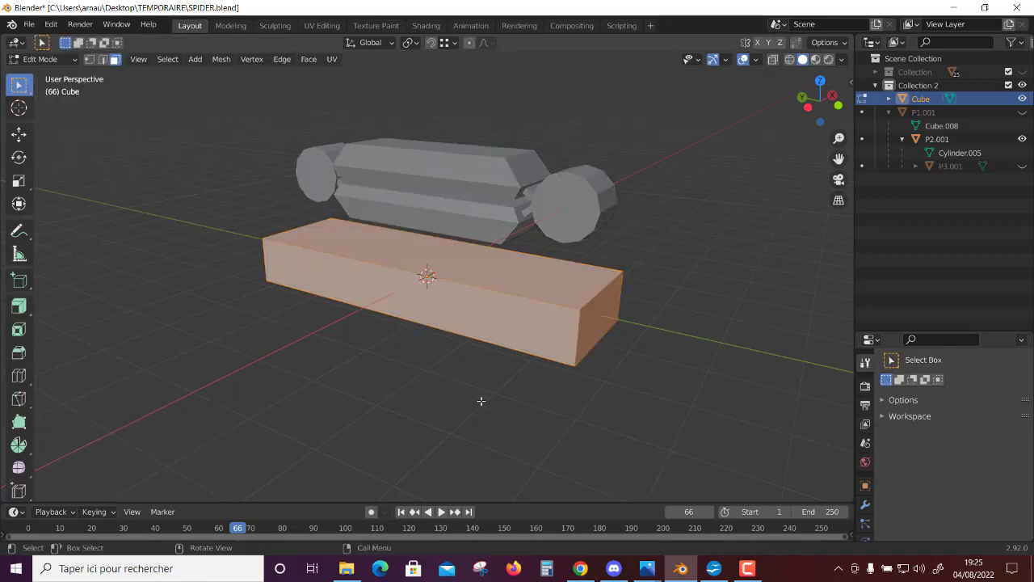
middle_click_drag(480, 420, 461, 422)
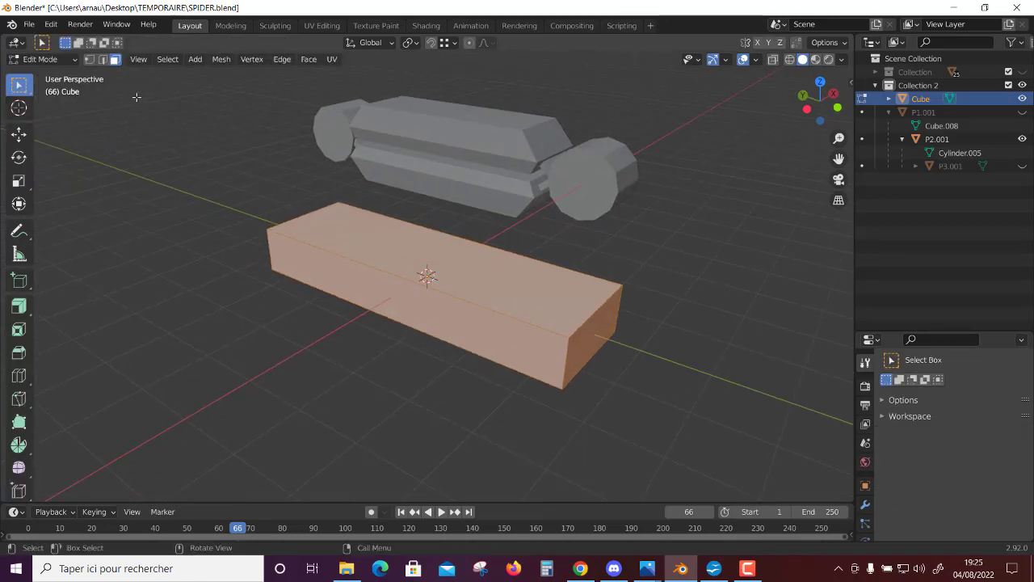
left_click(102, 61)
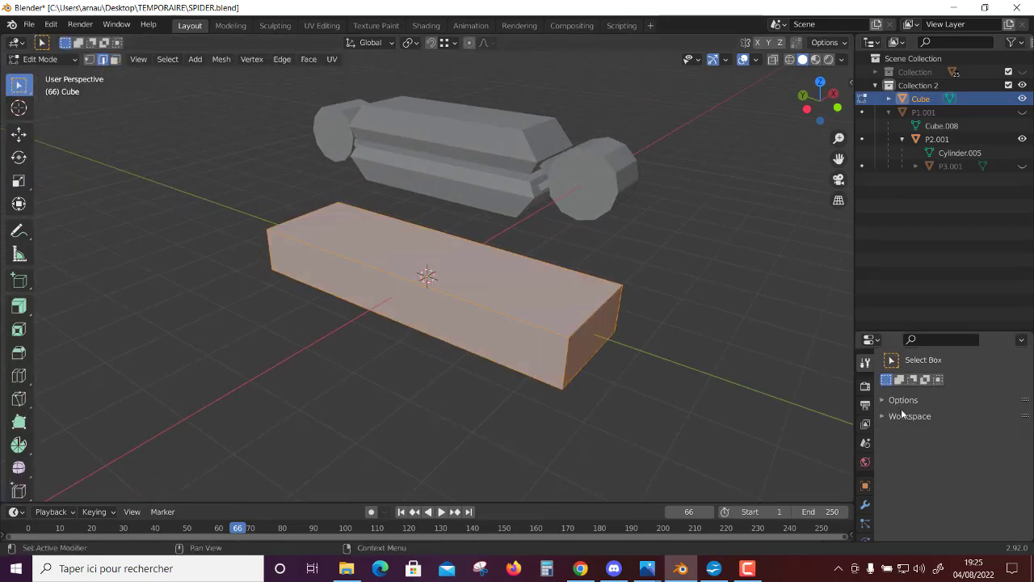
key("alt+a")
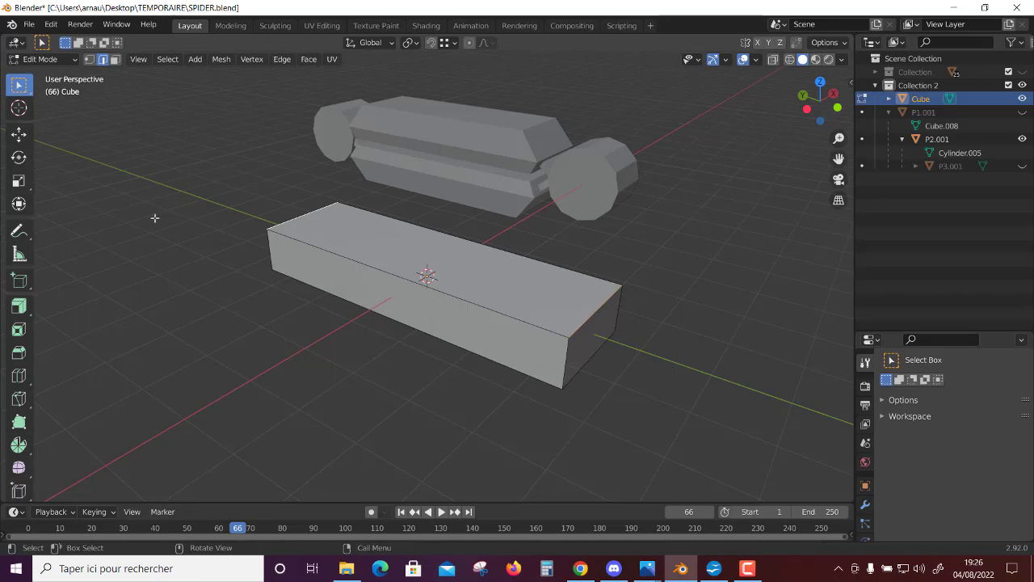
left_click(19, 183)
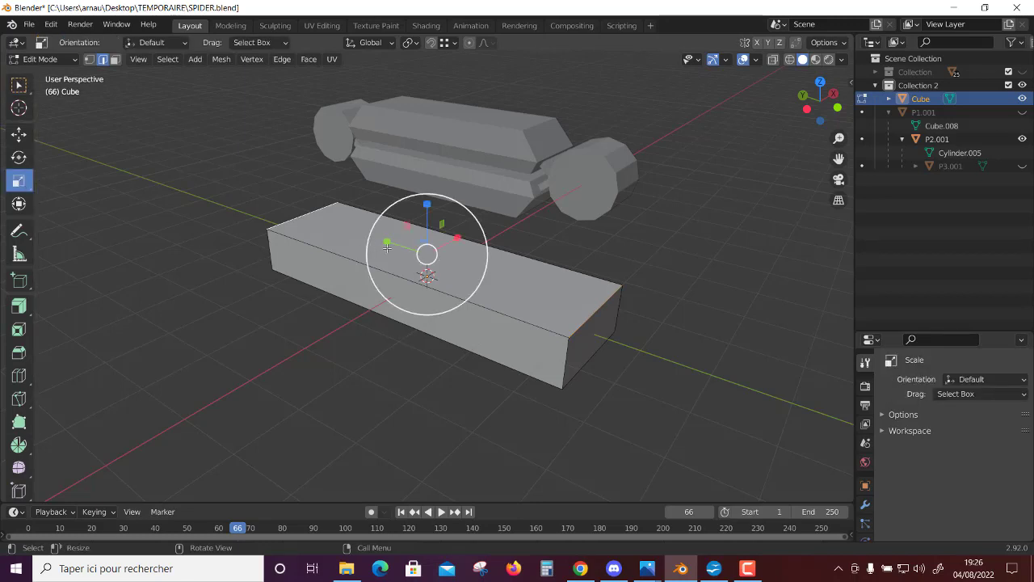
key("s")
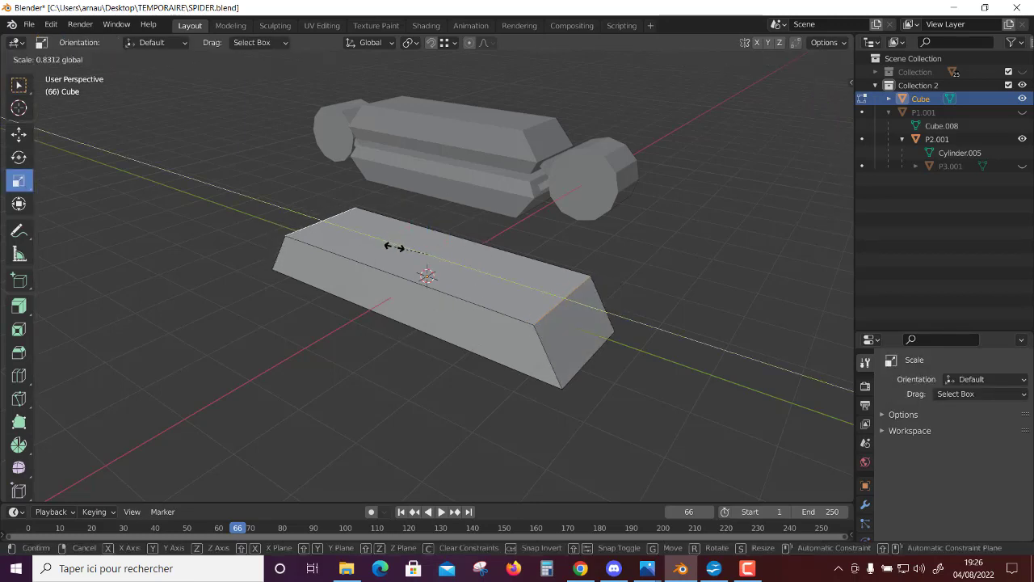
key("y")
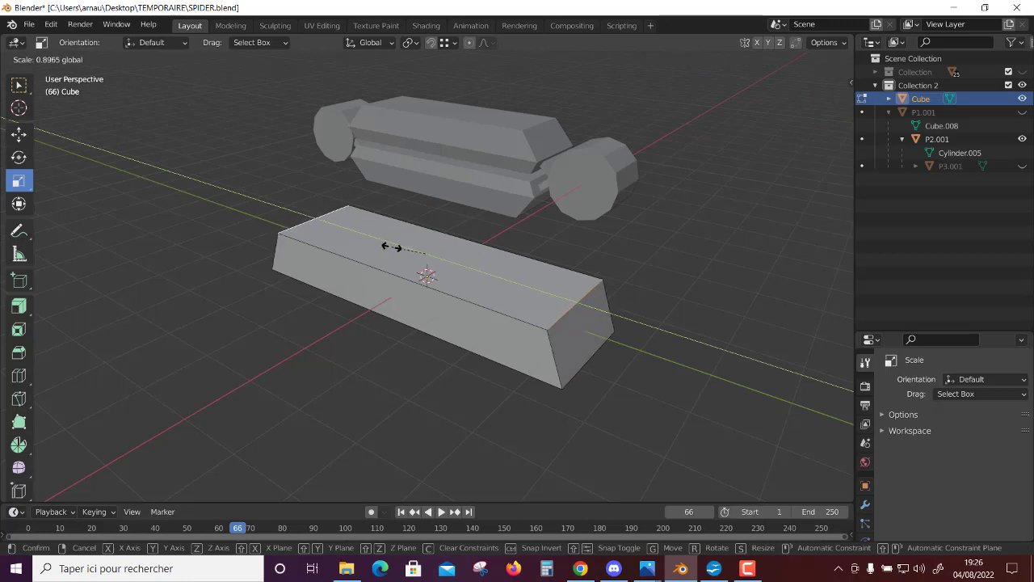
left_click(398, 258)
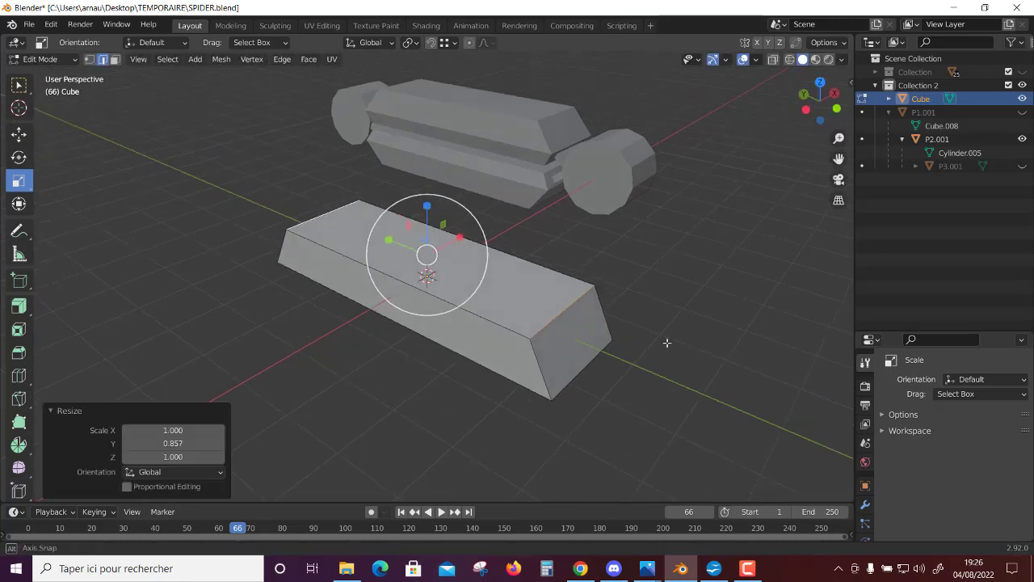
Narrow the top face's side edges to 0.814 along X, then select the bottom face.
mouse_move(566, 380)
middle_mouse_down()
mouse_move(522, 406)
mouse_move(494, 397)
mouse_move(517, 404)
mouse_move(515, 388)
mouse_move(558, 417)
mouse_move(525, 395)
middle_mouse_up()
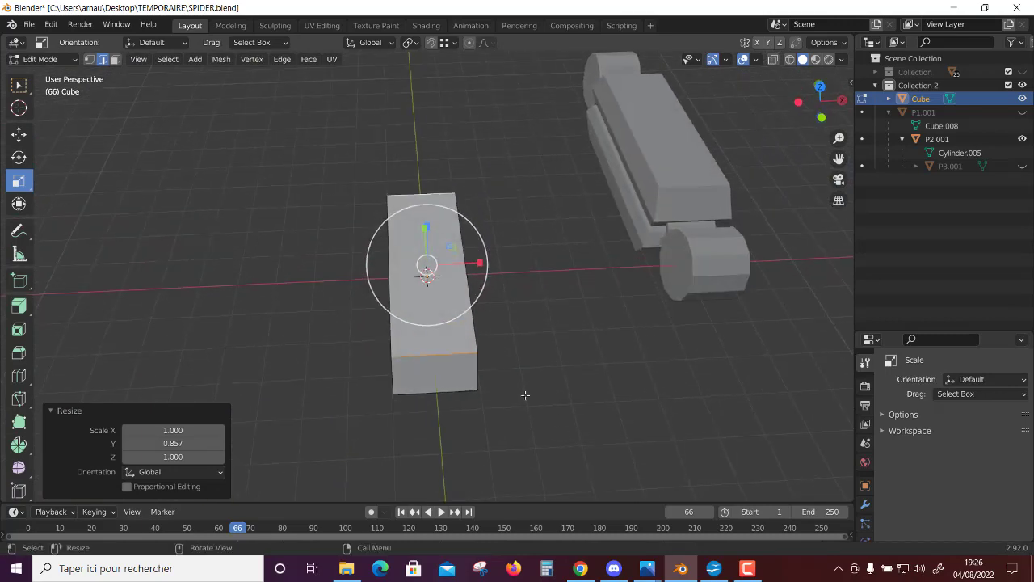
left_click(476, 335)
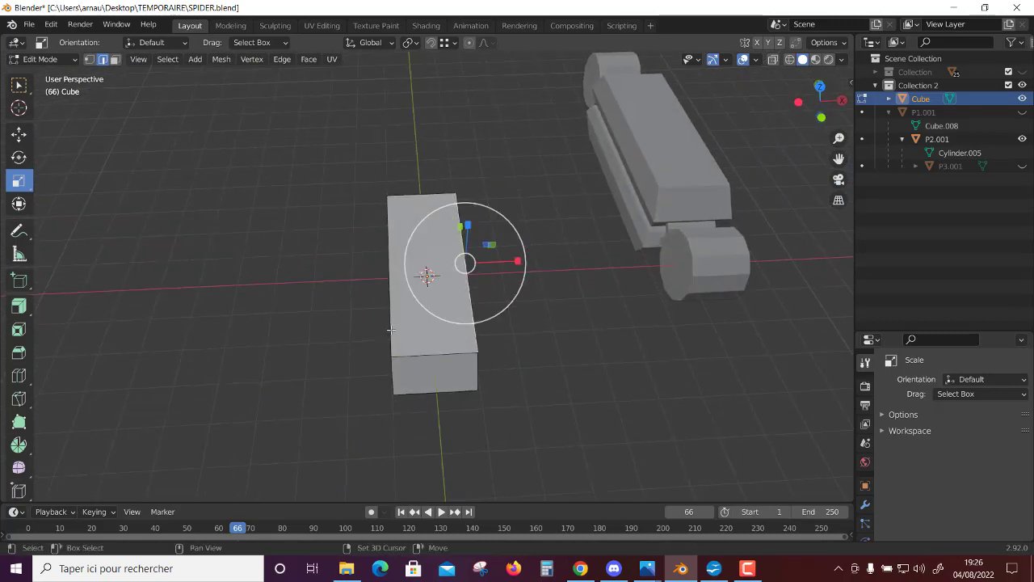
left_click(391, 329, "shift")
left_click_drag(477, 263, 469, 266)
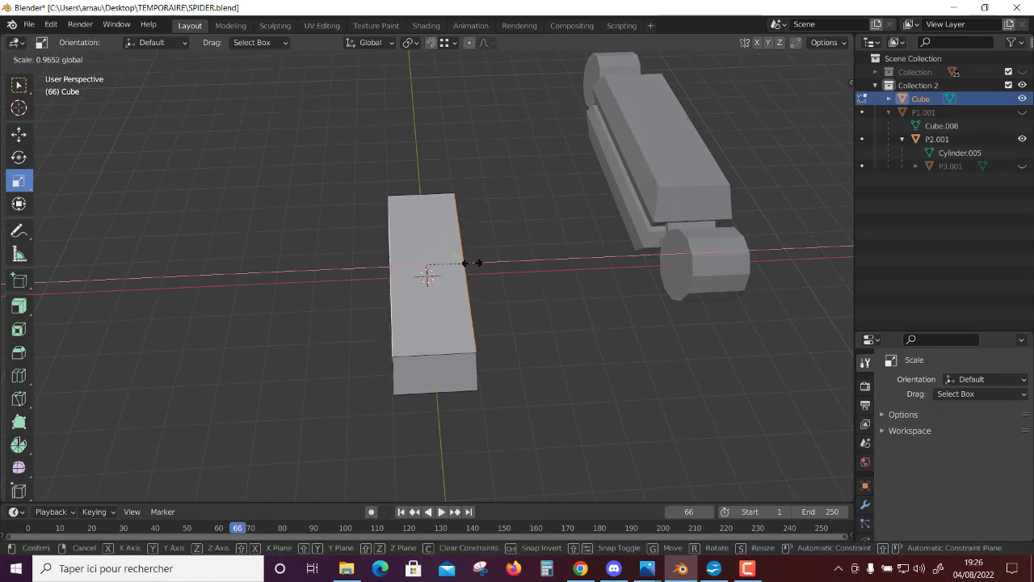
mouse_move(286, 413)
middle_mouse_down()
mouse_move(342, 342)
mouse_move(388, 347)
mouse_move(452, 393)
mouse_move(440, 362)
mouse_move(375, 360)
middle_mouse_up()
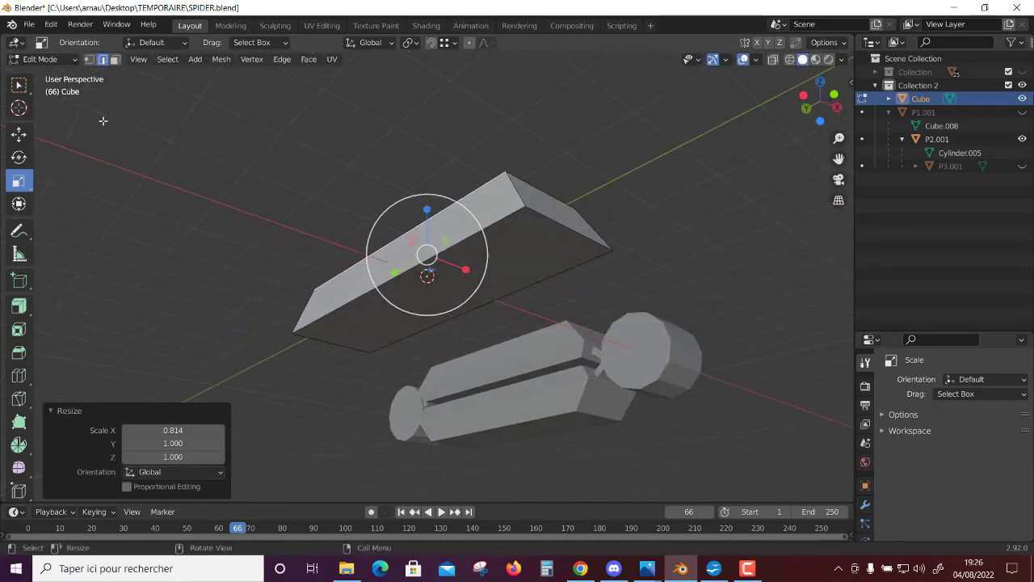
left_click(114, 60)
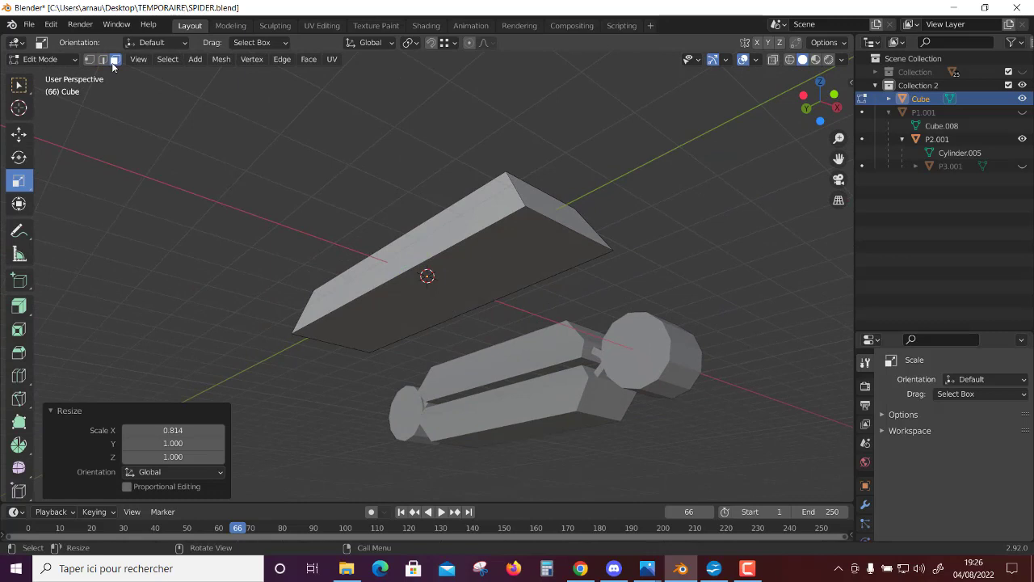
left_click(498, 286)
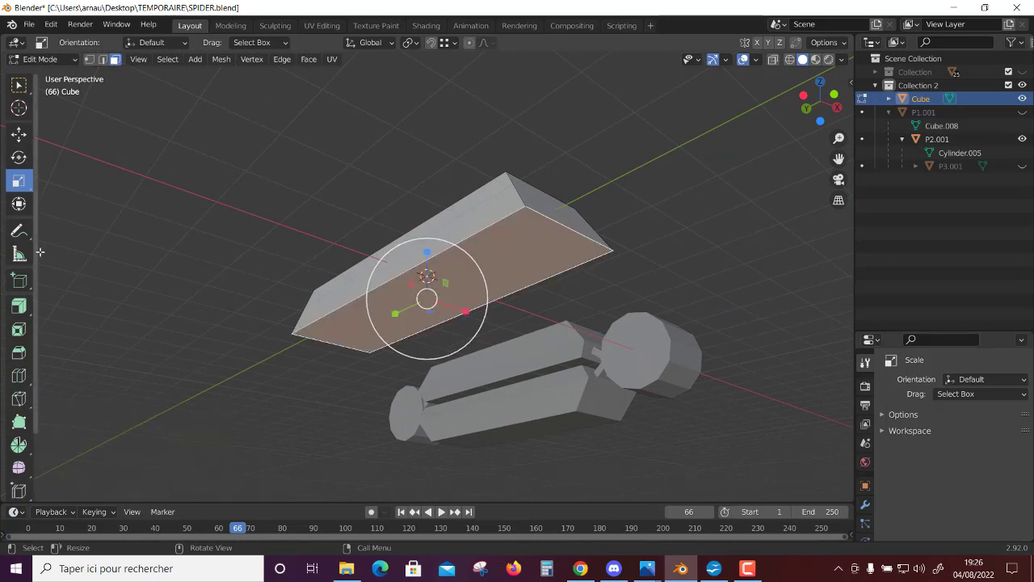
Extrude the bottom face and scale it to 0.912 along X and 1.018 along Y.
left_click(17, 306)
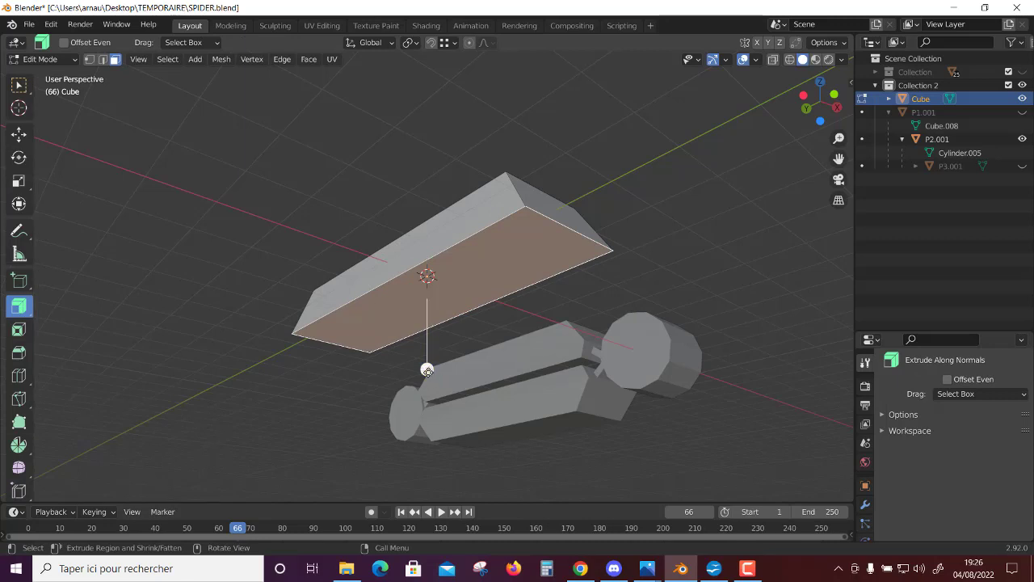
left_click_drag(427, 370, 425, 350)
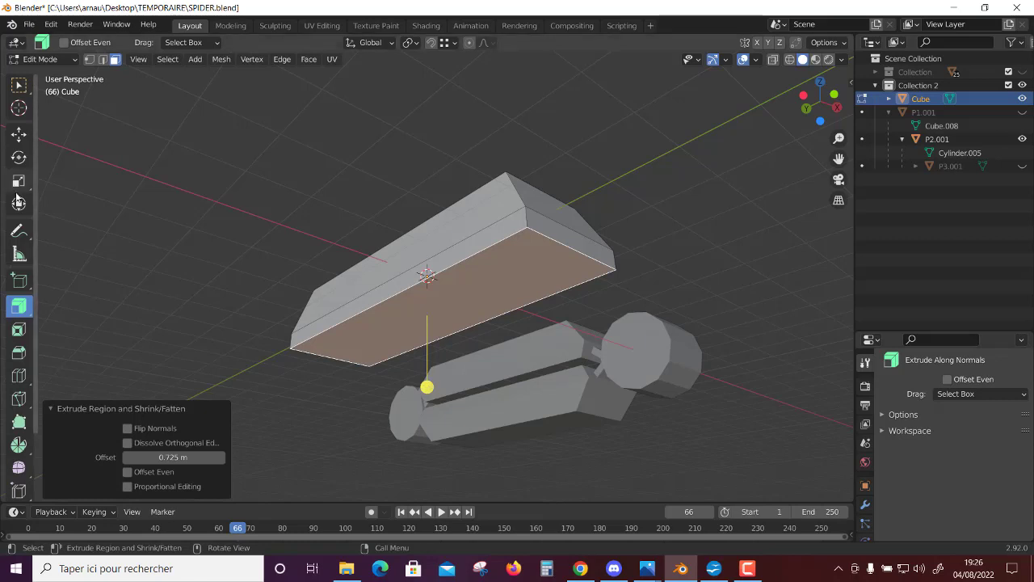
left_click(20, 180)
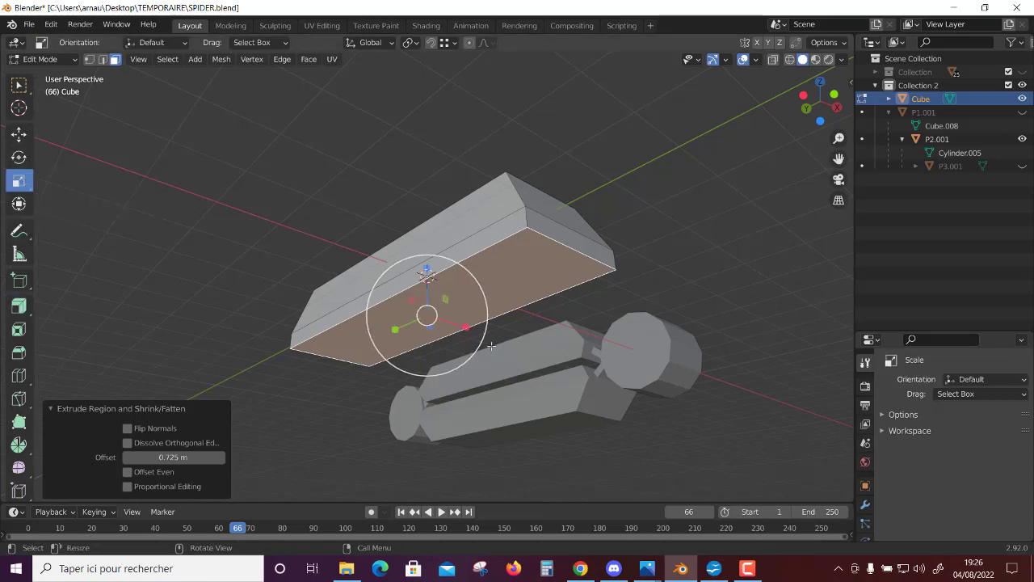
left_click_drag(394, 328, 397, 328)
middle_click_drag(635, 299, 472, 354)
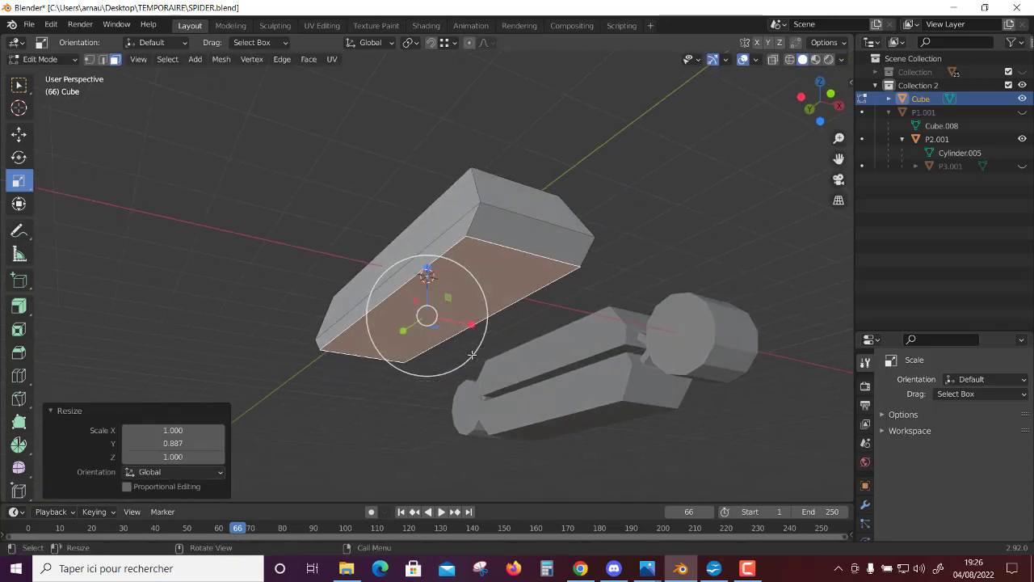
left_click_drag(472, 324, 582, 213)
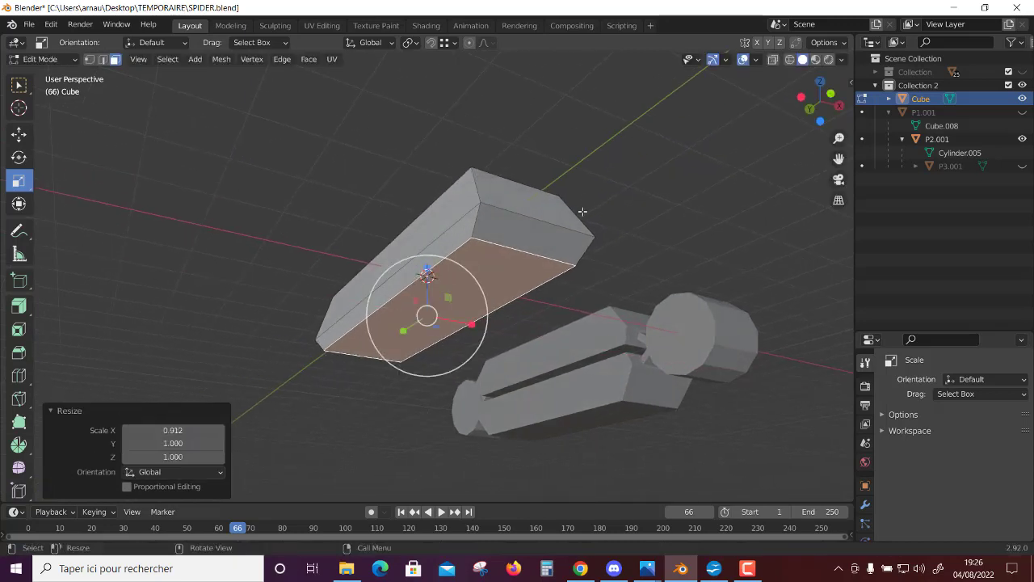
mouse_move(582, 212)
middle_mouse_down()
mouse_move(595, 231)
mouse_move(697, 255)
middle_mouse_up()
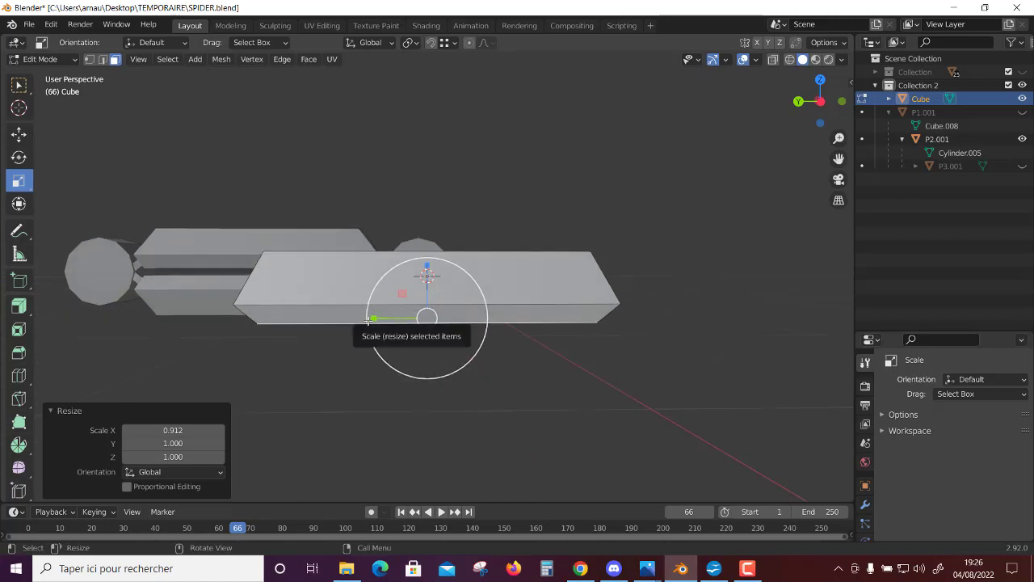
left_click_drag(372, 319, 380, 370)
mouse_move(381, 370)
middle_mouse_down()
mouse_move(412, 422)
mouse_move(331, 418)
mouse_move(291, 399)
mouse_move(540, 297)
middle_mouse_up()
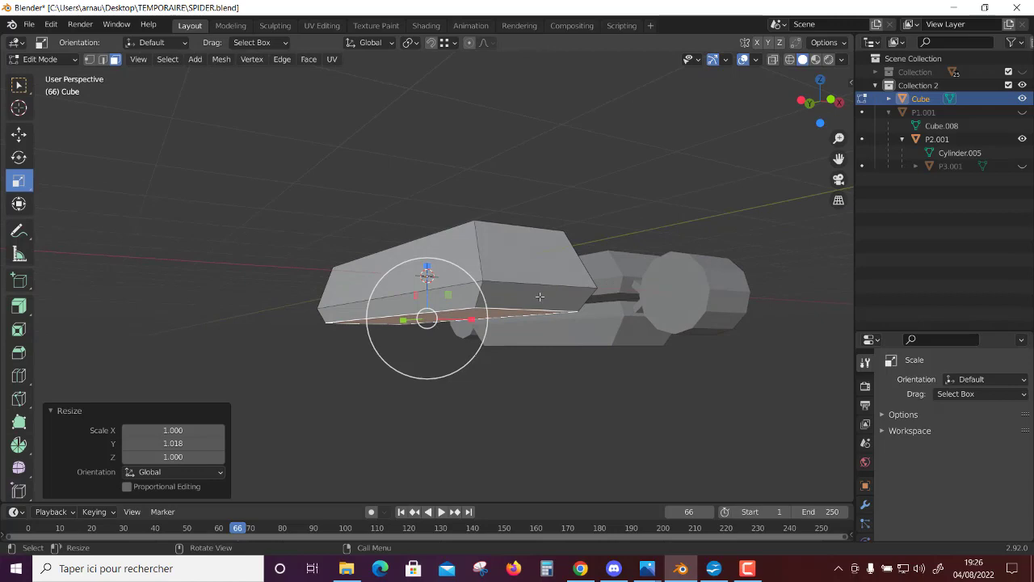
Select the face at the block's left end.
left_click(540, 297)
mouse_move(326, 378)
middle_mouse_down()
mouse_move(469, 334)
mouse_move(485, 339)
mouse_move(398, 320)
middle_mouse_up()
left_click(304, 310)
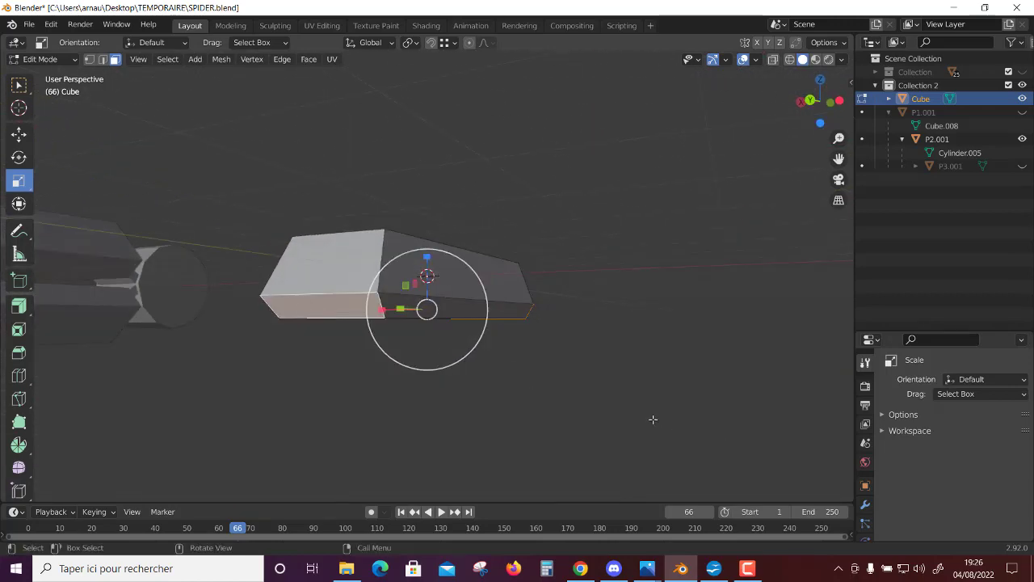
mouse_move(653, 417)
middle_mouse_down()
mouse_move(653, 330)
mouse_move(758, 373)
mouse_move(617, 423)
mouse_move(452, 425)
middle_mouse_up()
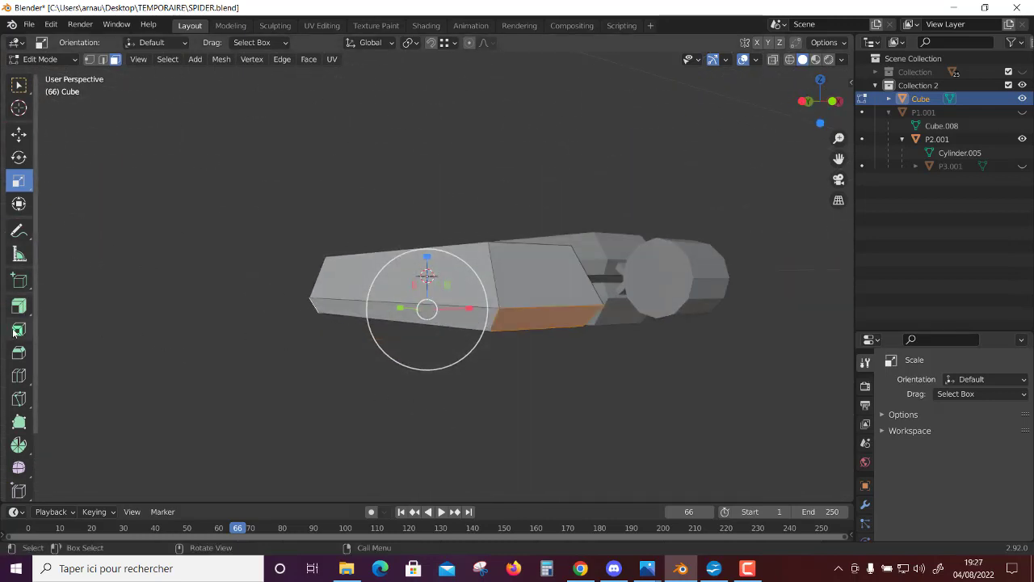
Inset the selected face and extrude it 0.239 m along its normal.
left_click(22, 328)
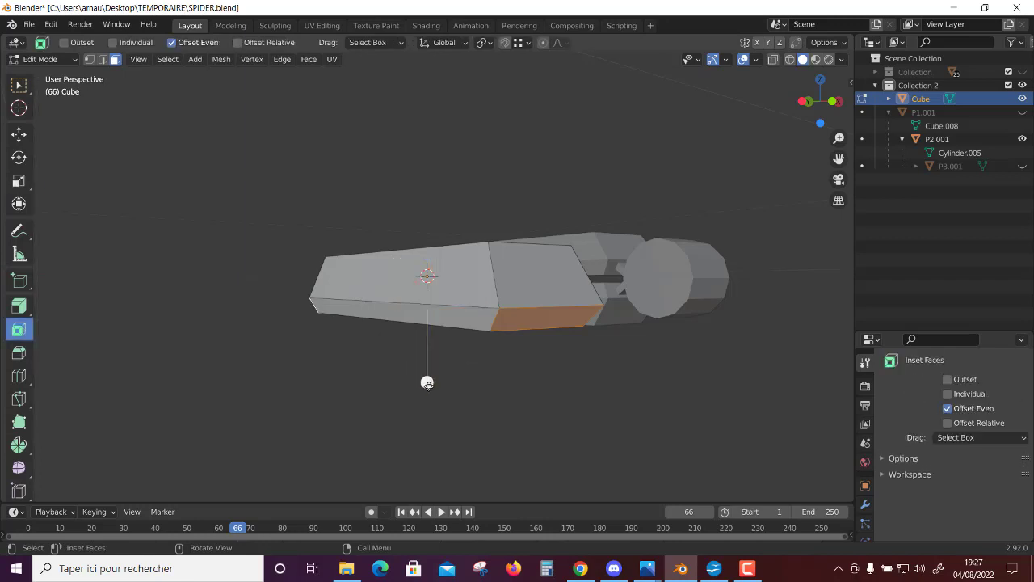
left_click_drag(427, 383, 433, 365)
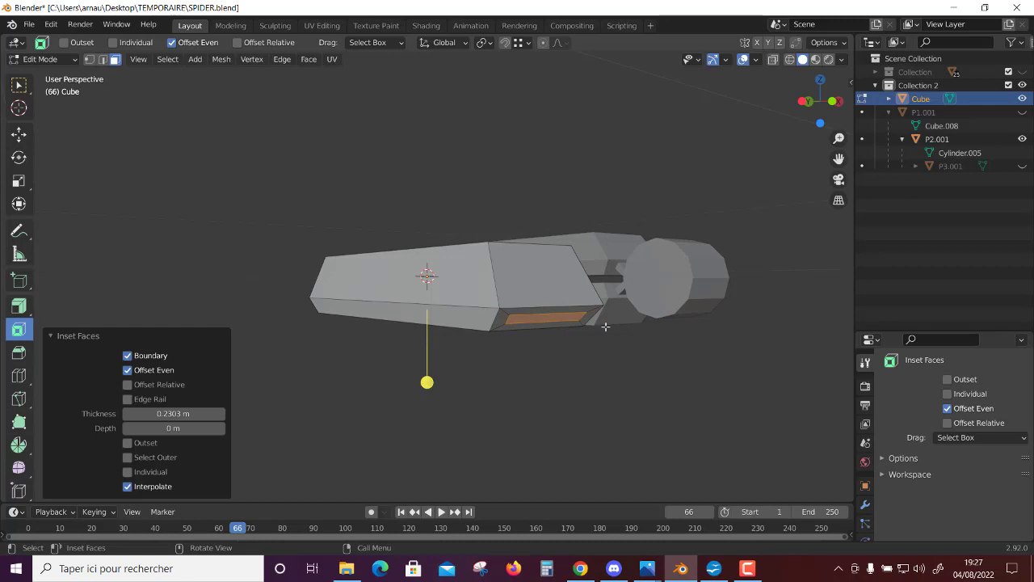
left_click(17, 312)
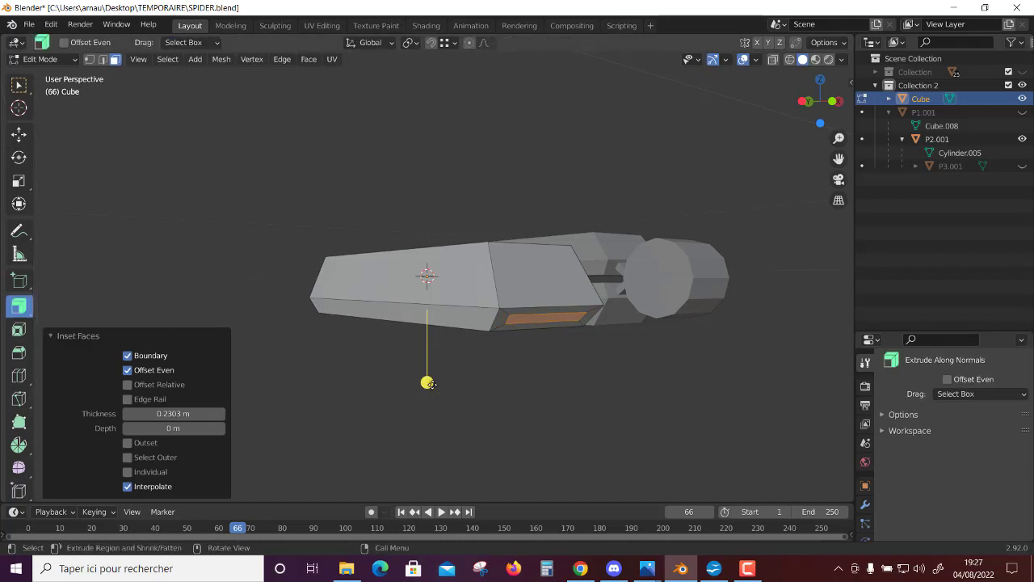
left_click_drag(428, 381, 429, 363)
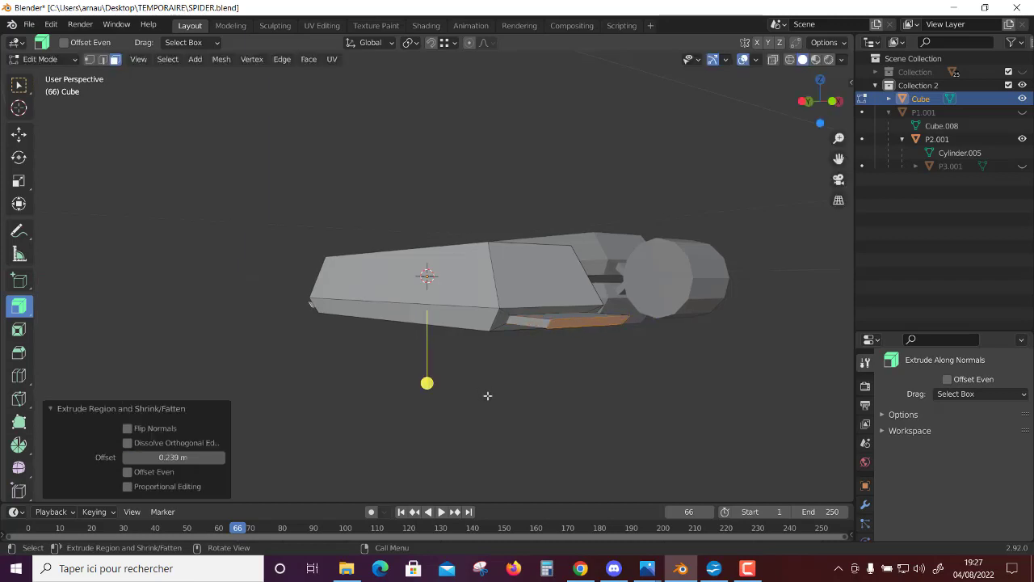
mouse_move(487, 395)
middle_mouse_down()
mouse_move(607, 404)
mouse_move(517, 397)
middle_mouse_up()
Lower the extruded end tabs 0.475 m along Z.
left_click(19, 133)
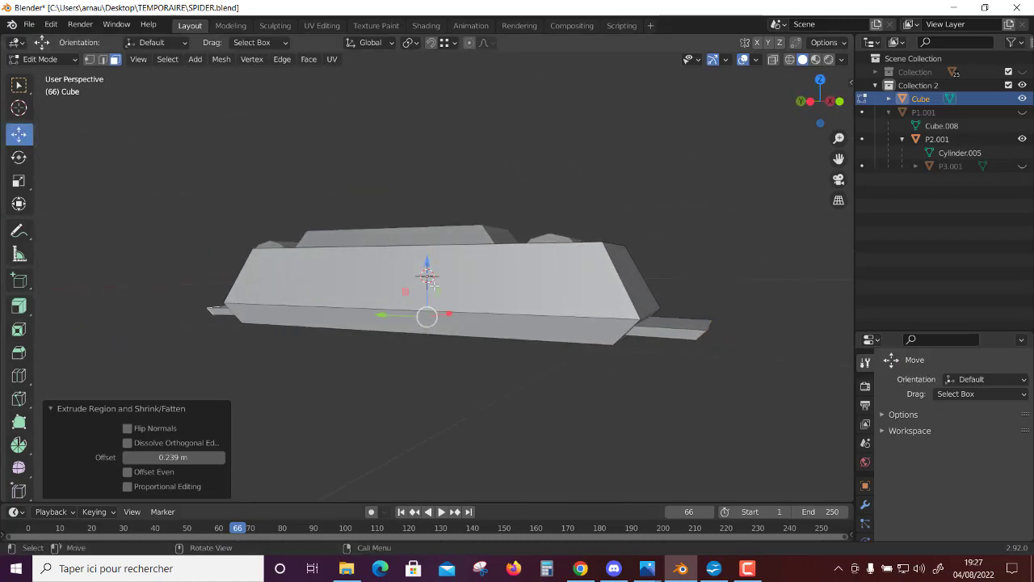
left_click_drag(428, 263, 422, 293)
mouse_move(518, 425)
middle_mouse_down()
mouse_move(617, 460)
mouse_move(598, 473)
mouse_move(560, 459)
mouse_move(586, 458)
mouse_move(485, 450)
mouse_move(586, 367)
middle_mouse_up()
left_click(581, 344)
middle_click_drag(459, 438, 517, 446)
key("ctrl+z")
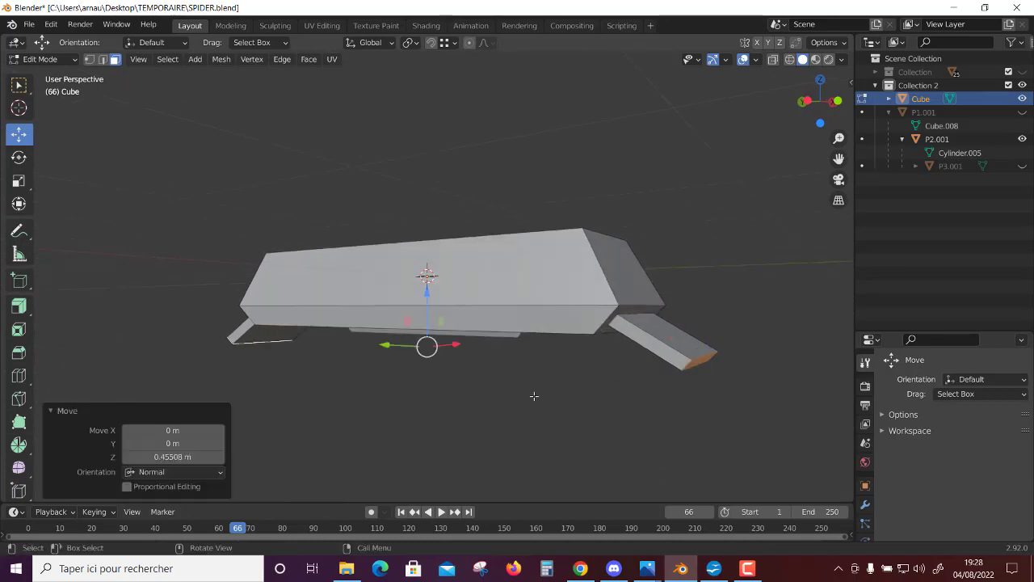
Set transform orientation to Normal and shorten the right leg tab along its normal.
left_click(157, 42)
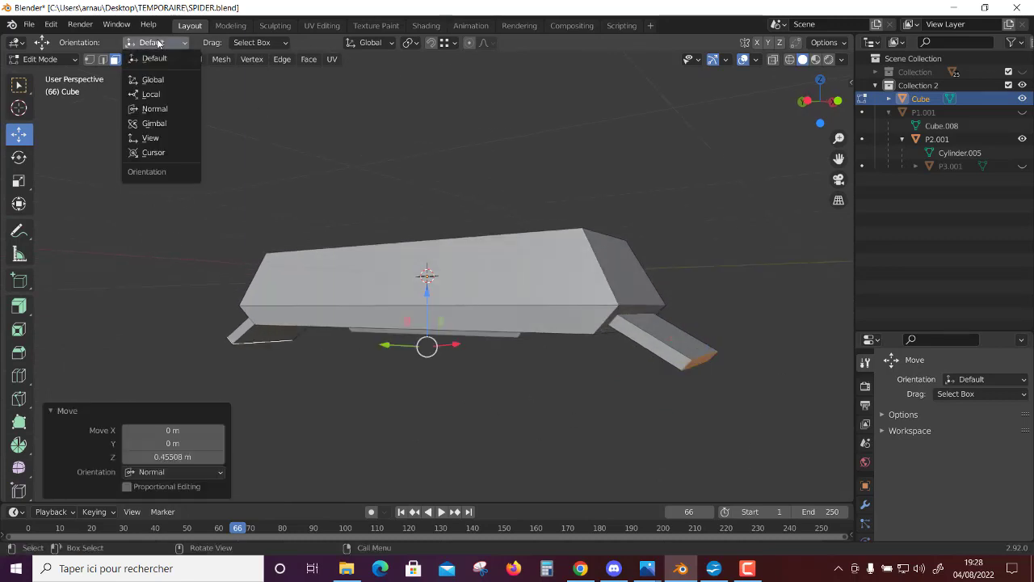
left_click(153, 110)
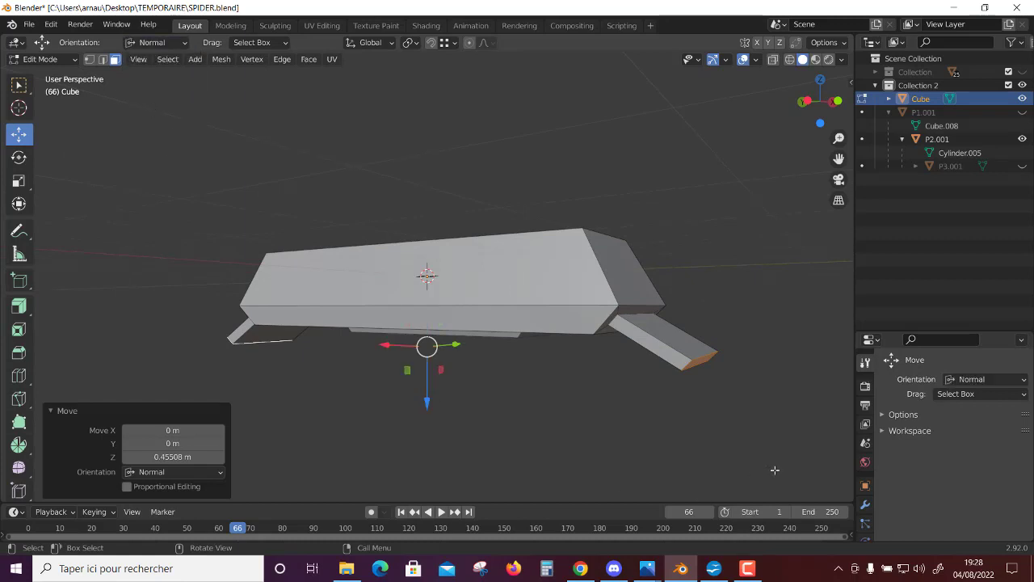
left_click(695, 363)
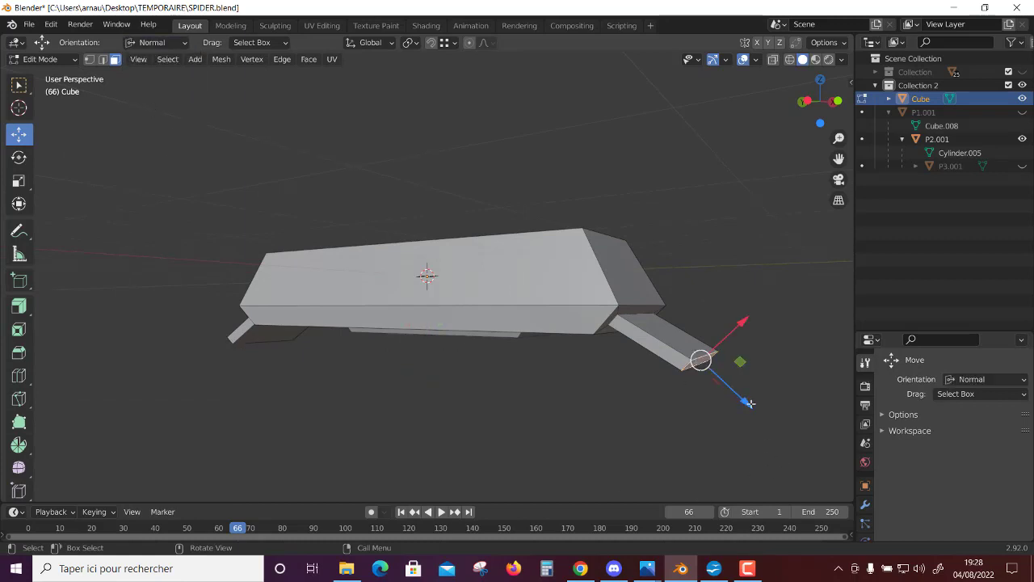
left_click_drag(750, 403, 708, 383)
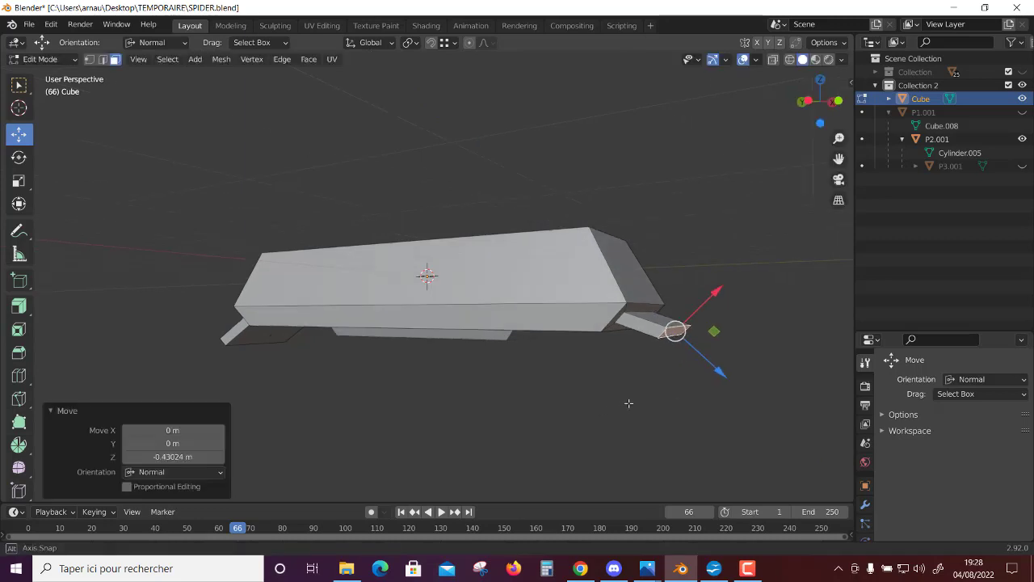
mouse_move(629, 403)
middle_mouse_down()
mouse_move(649, 407)
mouse_move(703, 358)
middle_mouse_up()
left_click_drag(718, 336, 711, 341)
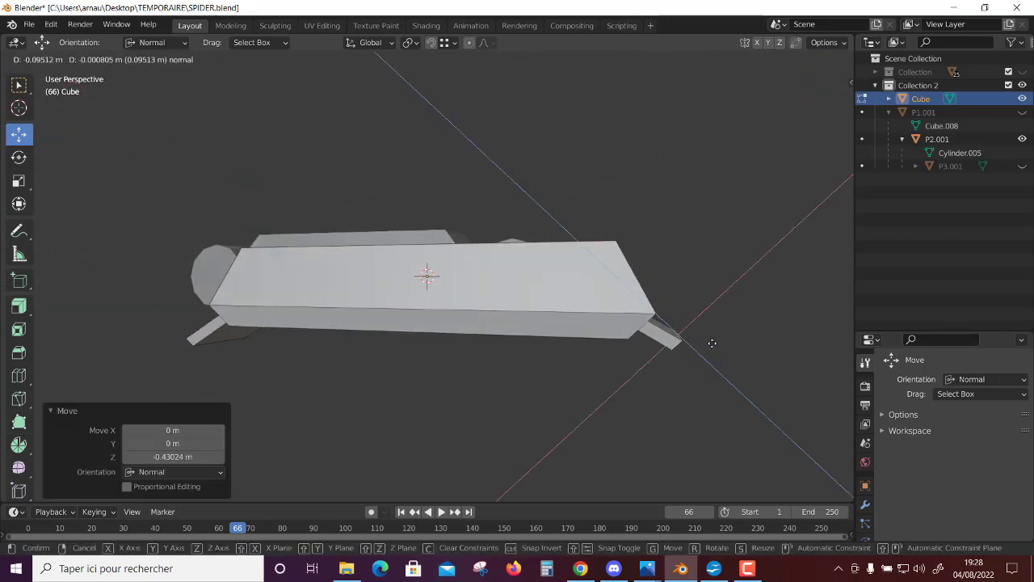
mouse_move(549, 363)
middle_mouse_down()
mouse_move(486, 353)
mouse_move(612, 369)
mouse_move(589, 340)
middle_mouse_up()
Shorten the other leg tab by moving its end face along its normal.
left_click(144, 340)
middle_click_drag(404, 389, 167, 394)
mouse_move(100, 391)
left_mouse_down()
mouse_move(123, 343)
mouse_move(140, 335)
left_mouse_up()
mouse_move(476, 409)
middle_mouse_down()
mouse_move(520, 397)
mouse_move(309, 404)
mouse_move(531, 342)
middle_mouse_up()
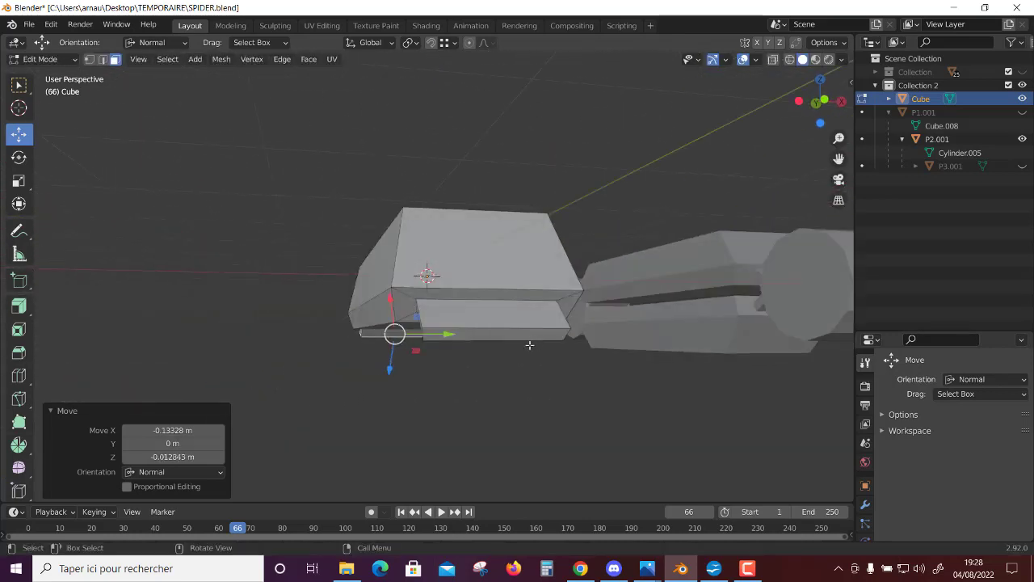
left_click(531, 336)
middle_click_drag(476, 431, 632, 284)
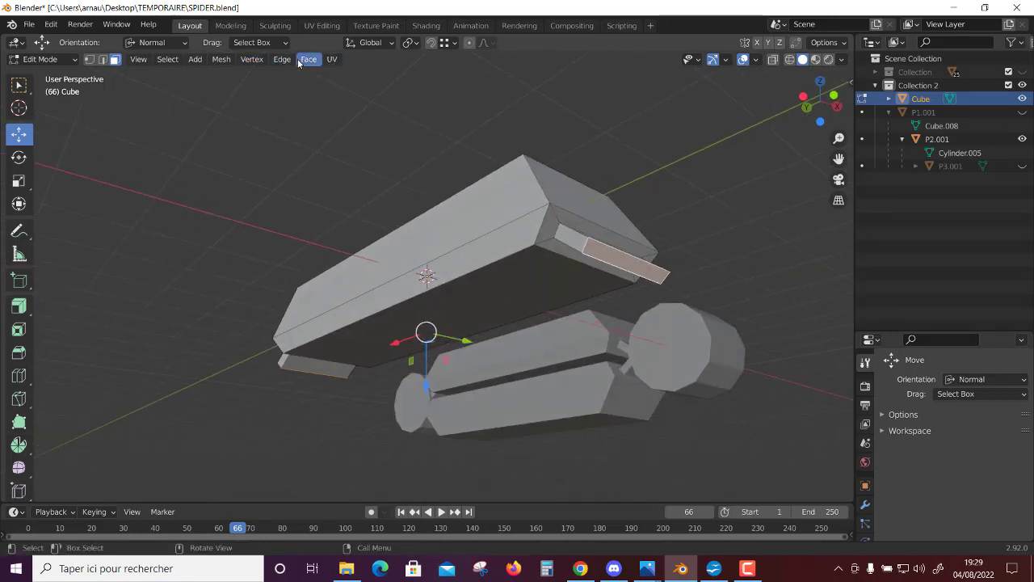
Delete the selected leg-tab end face from the Mesh menu.
left_click(309, 59)
mouse_move(333, 340)
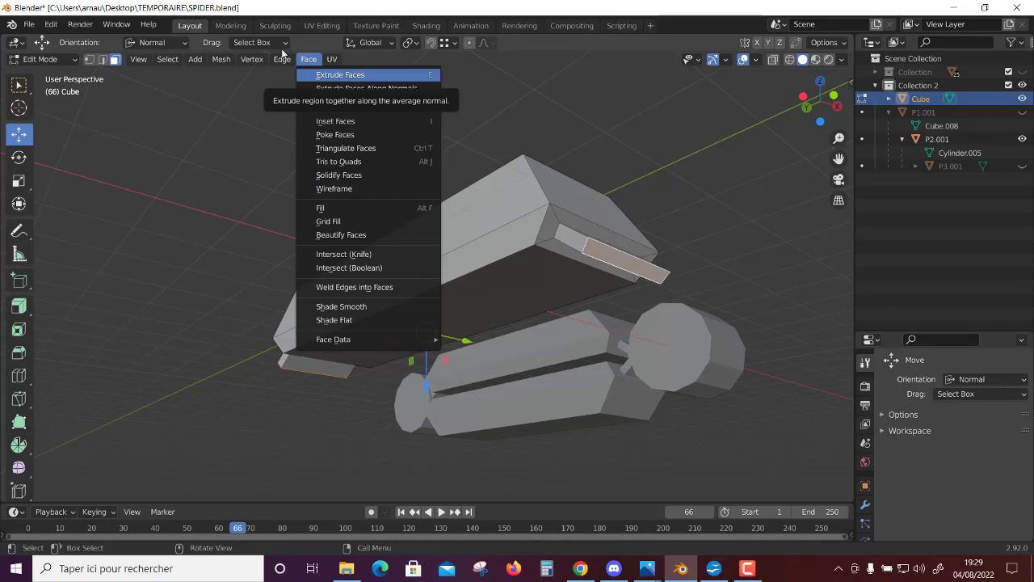
left_click(217, 60)
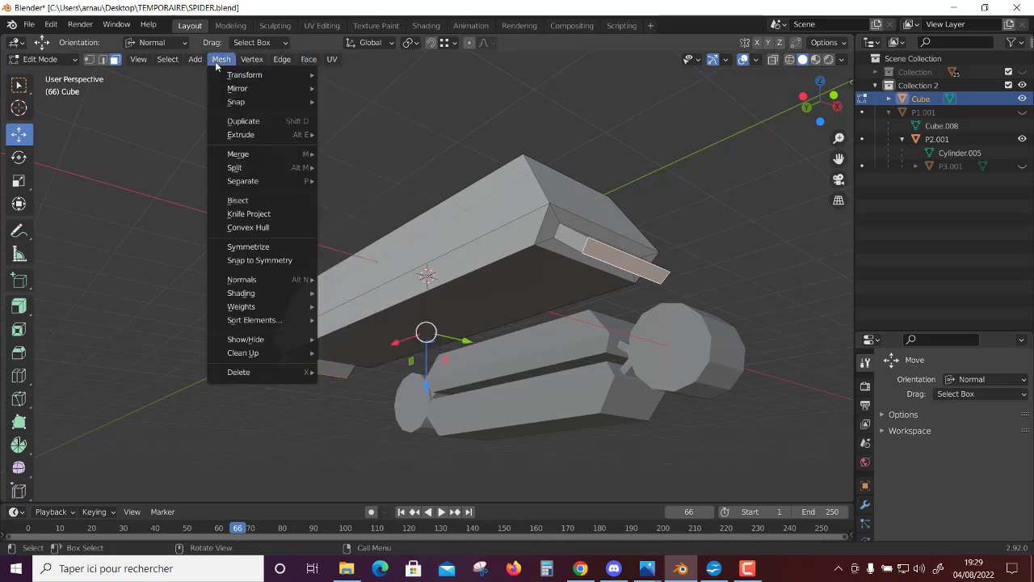
mouse_move(239, 372)
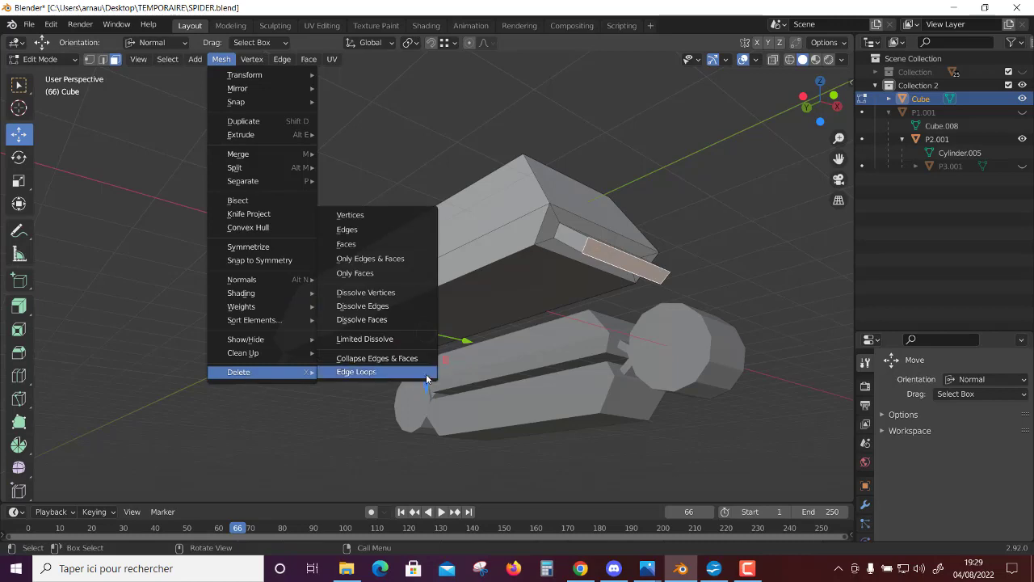
left_click(356, 245)
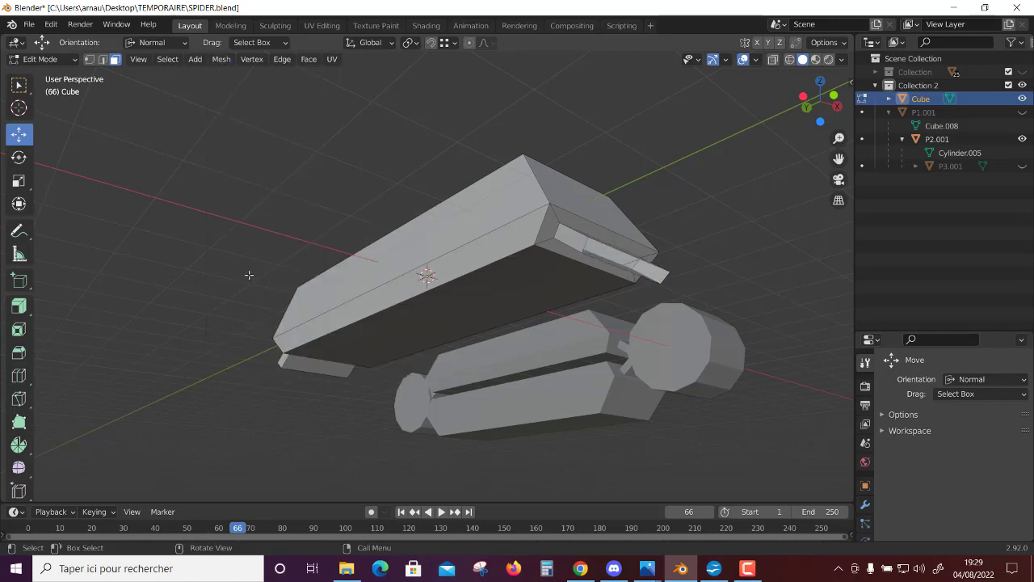
middle_click_drag(249, 275, 325, 342)
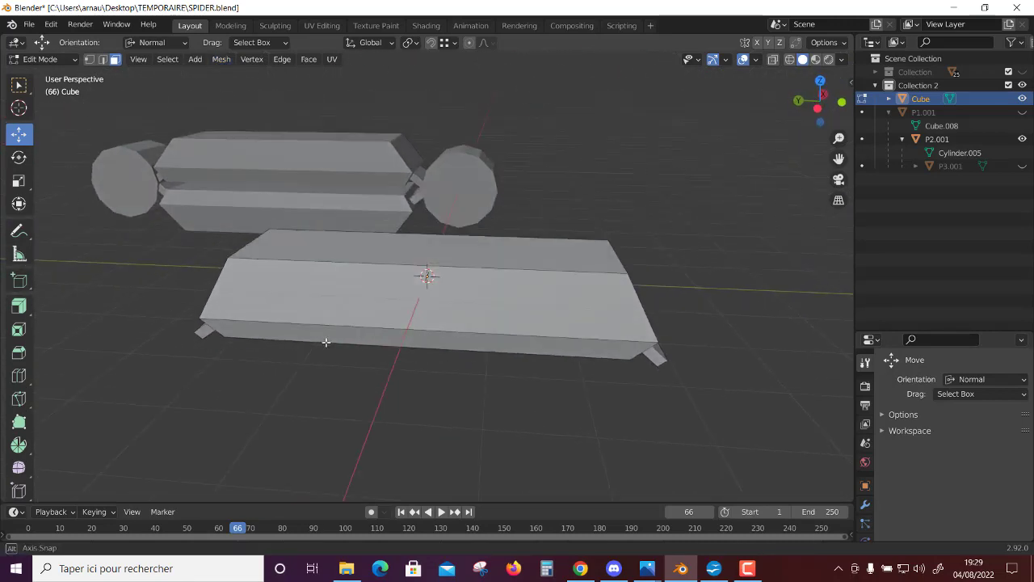
scroll(353, 379, "down", 2)
middle_click_drag(353, 379, 354, 365)
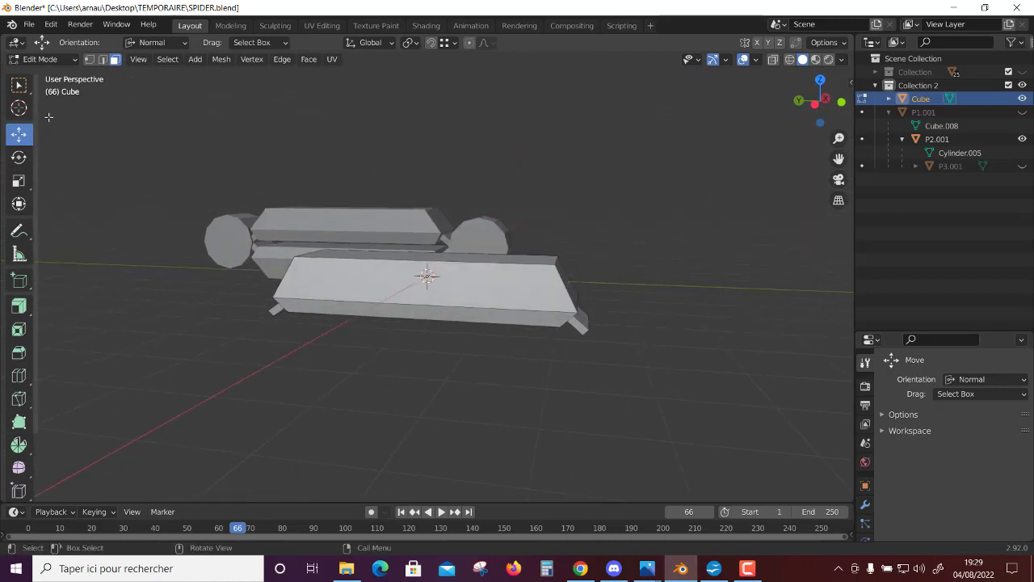
Return to Object Mode and duplicate the block as Cube.001, leaving the copy in place.
left_click(45, 59)
left_click(43, 76)
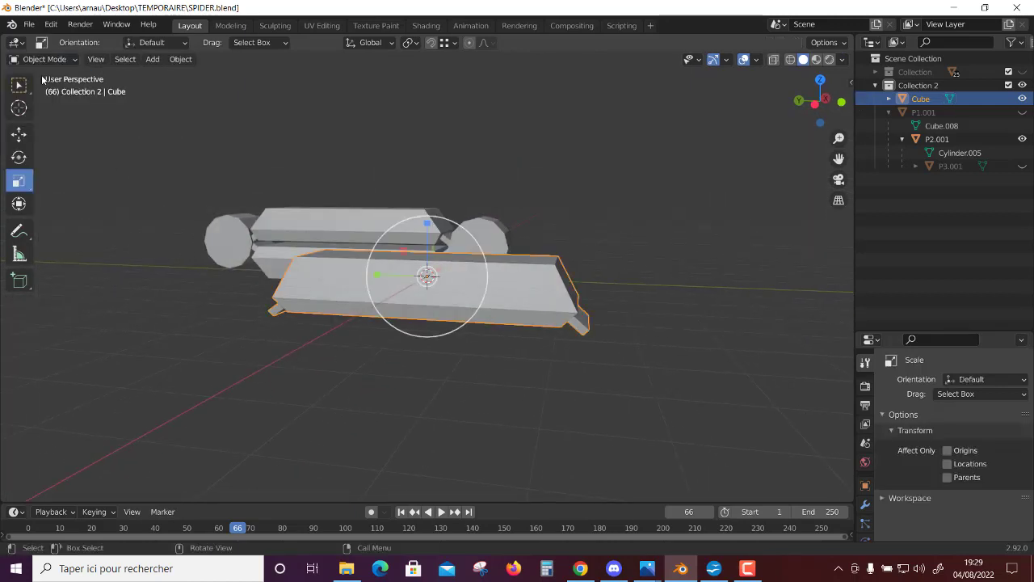
mouse_move(585, 396)
middle_mouse_down()
mouse_move(594, 404)
mouse_move(480, 380)
middle_mouse_up()
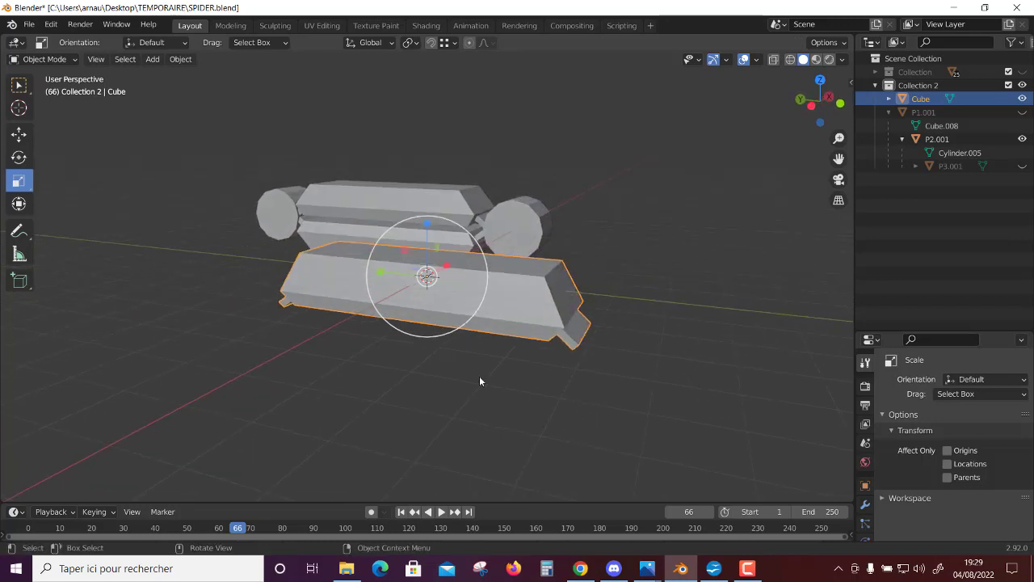
left_click(19, 132)
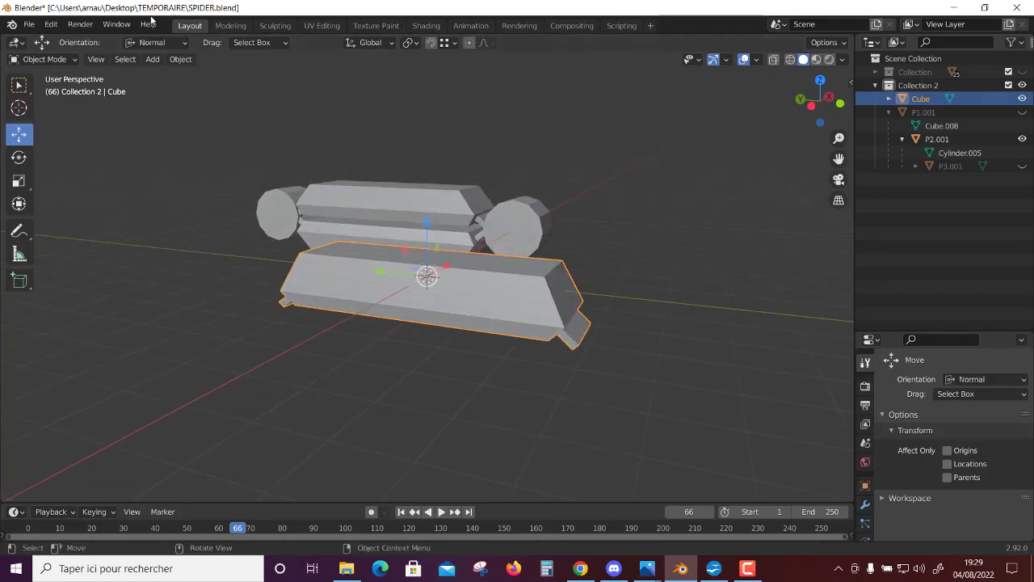
left_click(178, 60)
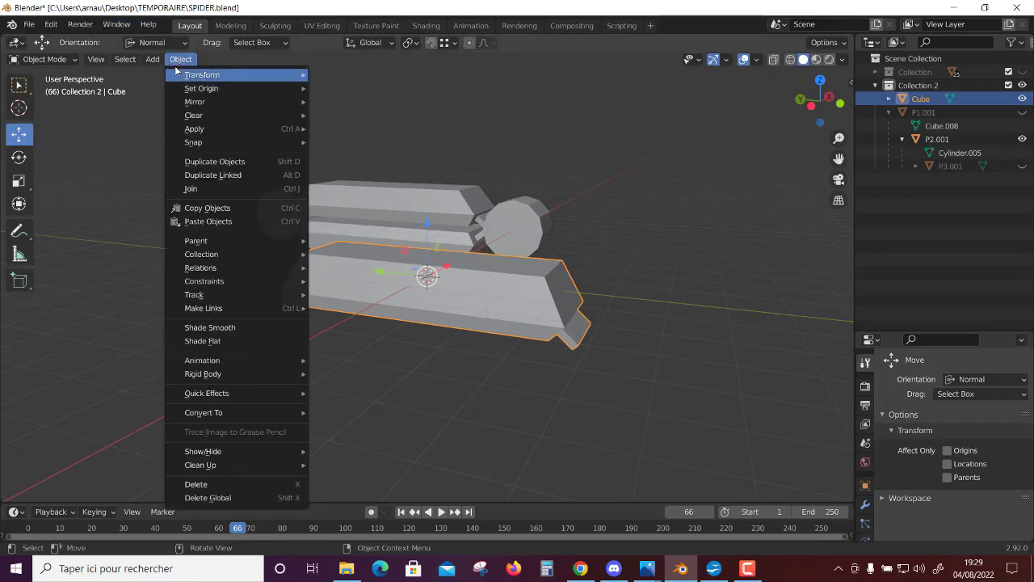
left_click(229, 168)
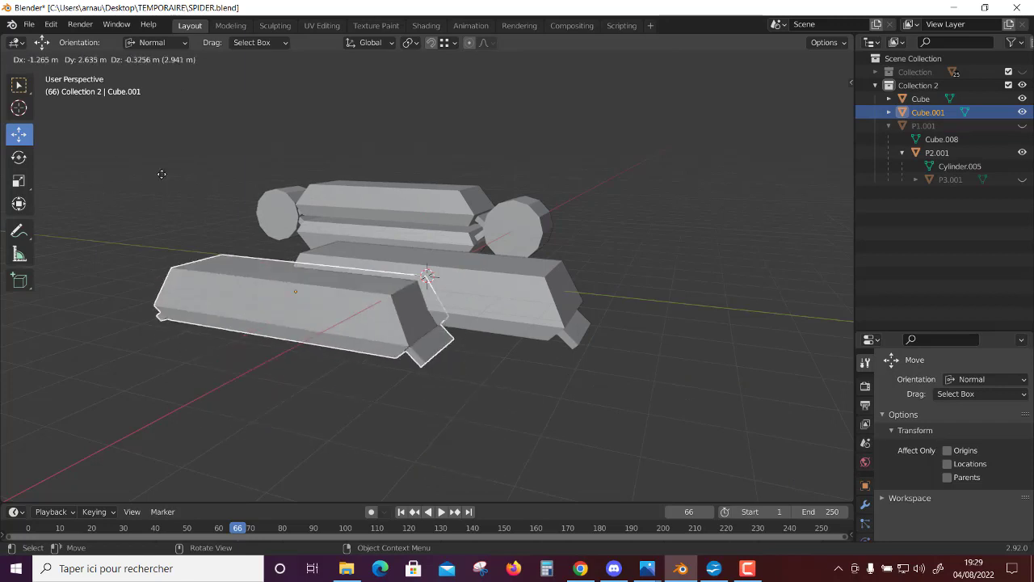
key("Escape")
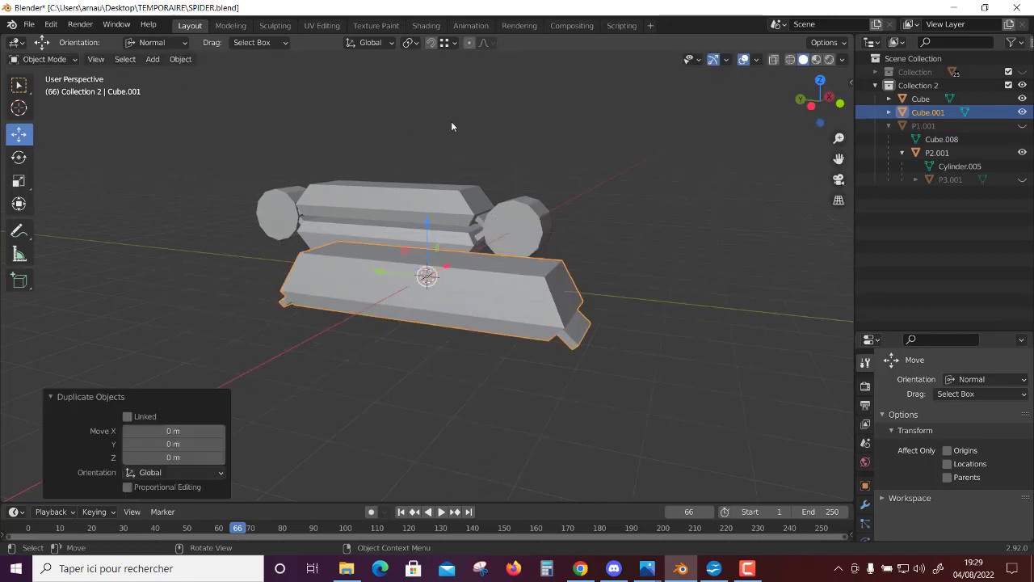
Rotate Cube.001 about 180° around Y to flip it upside down.
left_click(24, 165)
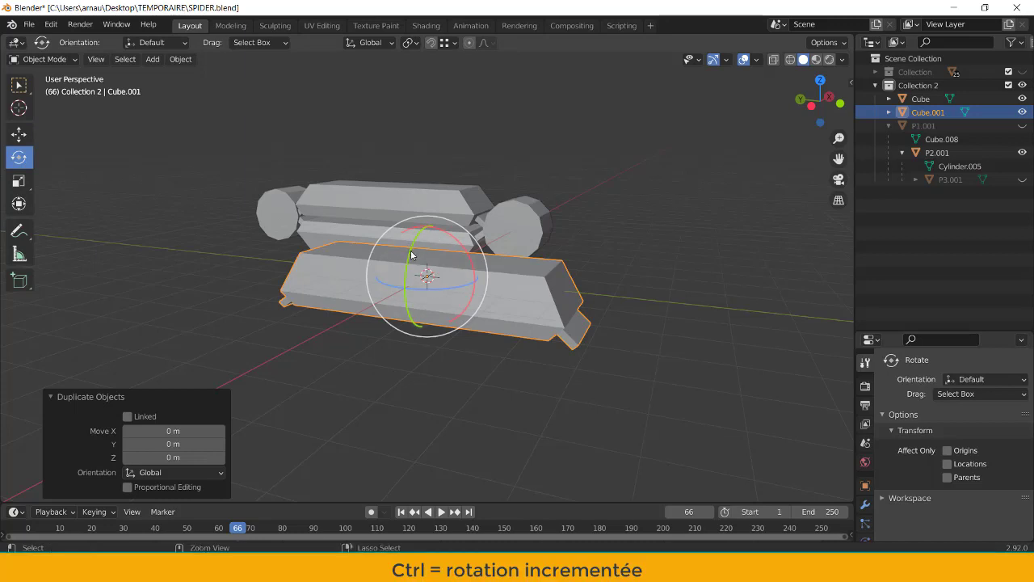
left_click_drag(411, 255, 640, 175, "ctrl")
middle_click_drag(683, 161, 541, 218)
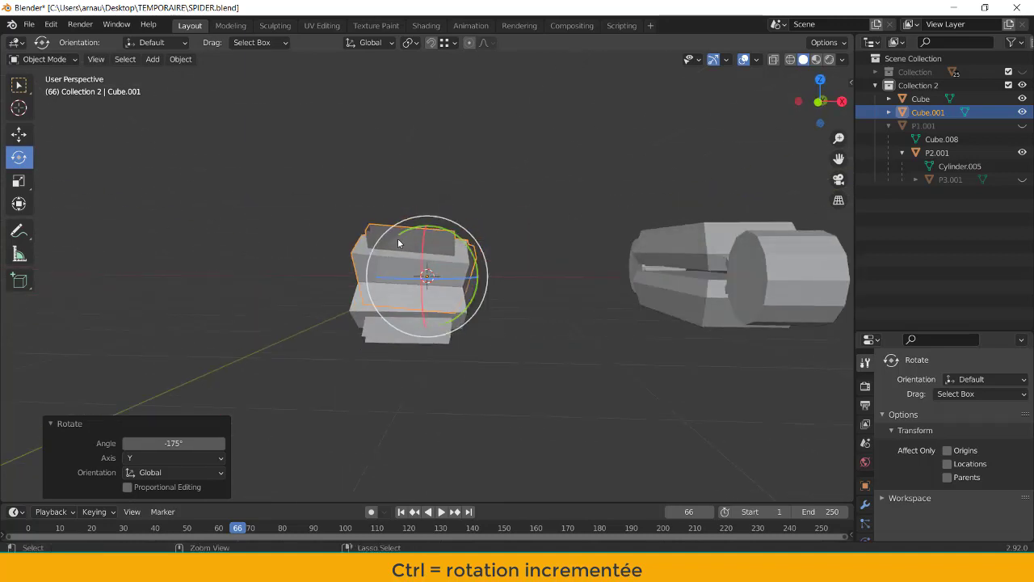
left_click_drag(412, 234, 411, 236, "ctrl")
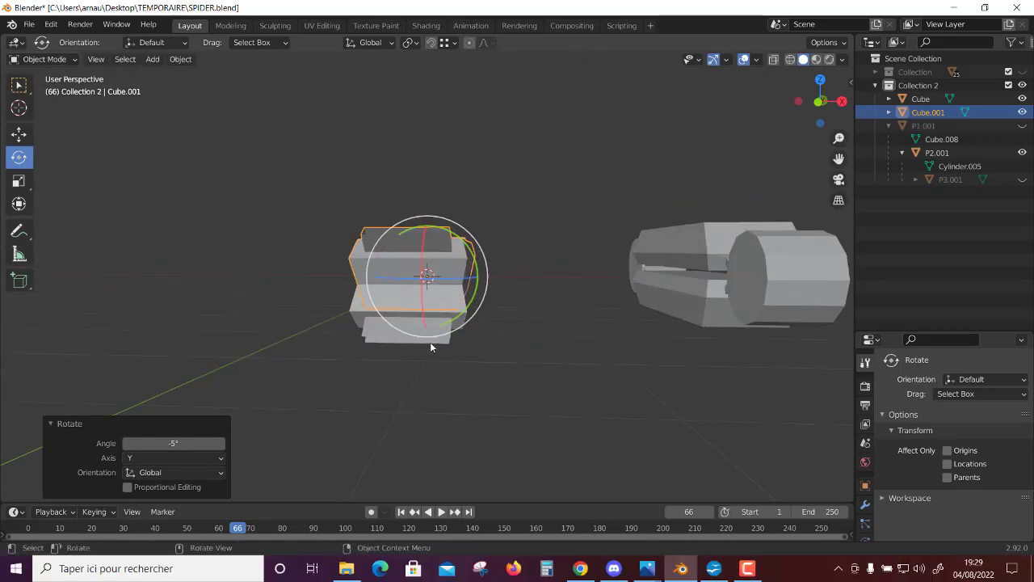
mouse_move(430, 342)
middle_mouse_down()
mouse_move(572, 362)
mouse_move(577, 351)
middle_mouse_up()
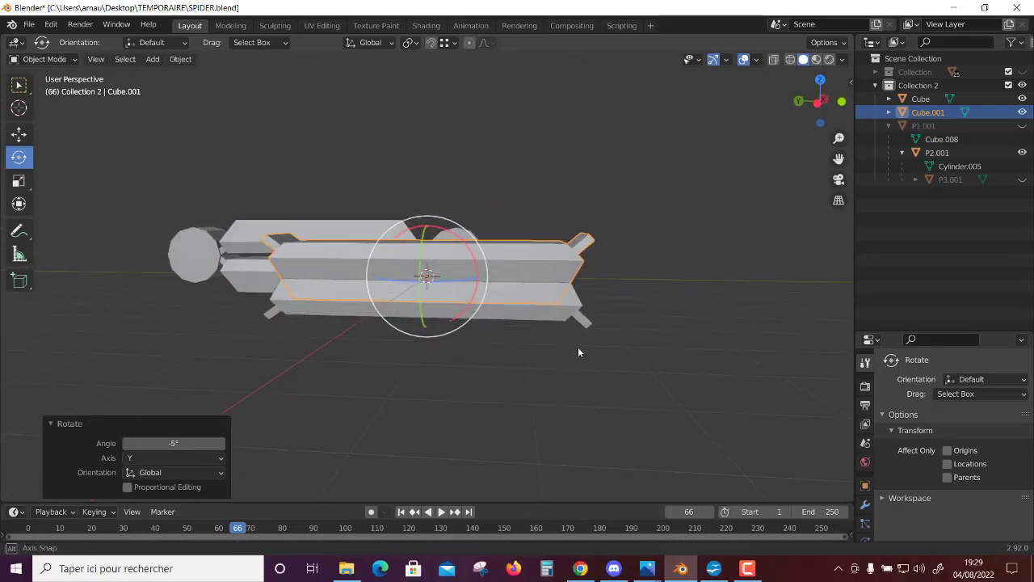
Lower the flipped copy along Z so it sits directly beneath the original block.
left_click(27, 141)
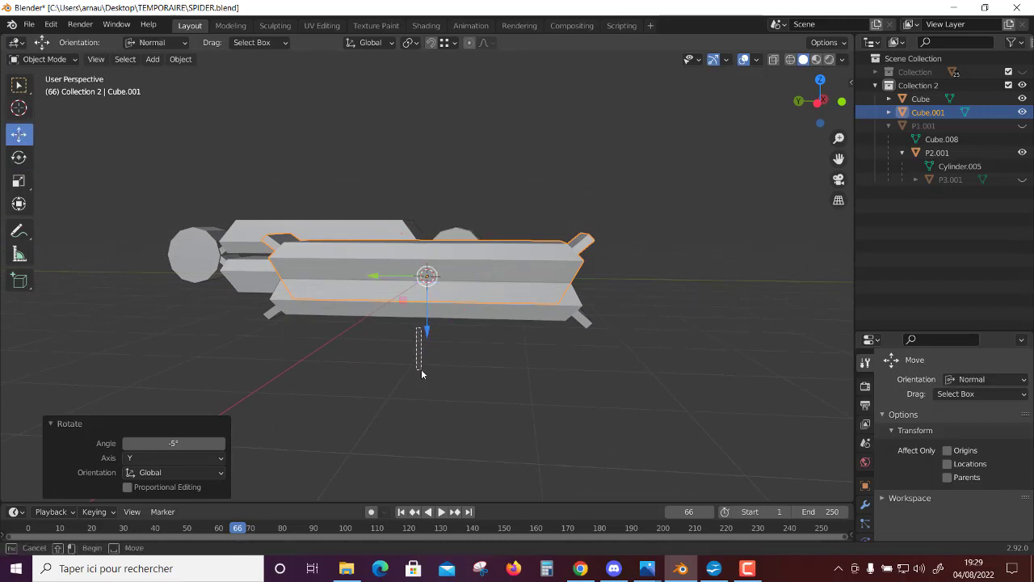
left_click(421, 368)
left_click(443, 255)
left_click_drag(429, 331, 429, 414)
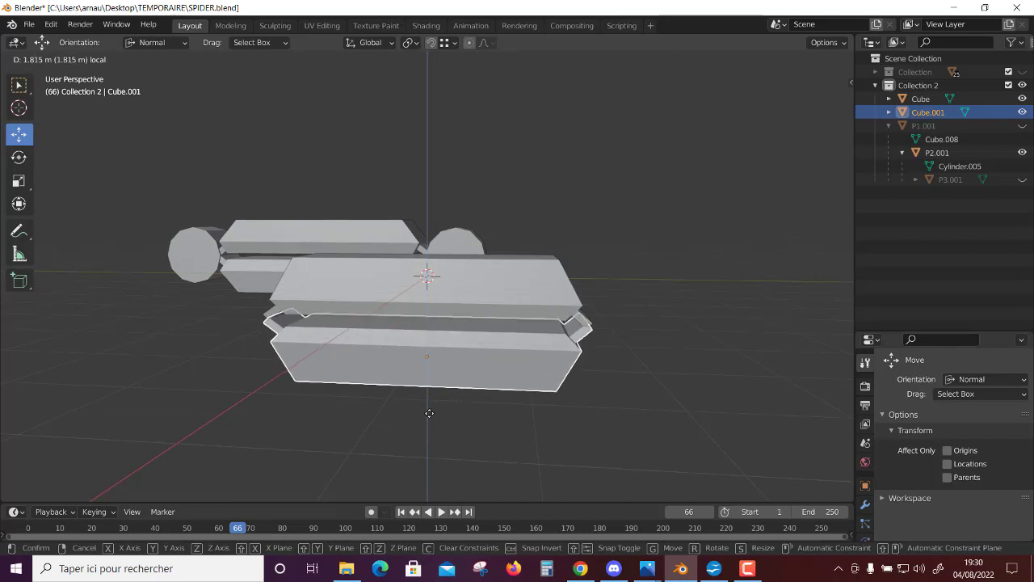
mouse_move(676, 414)
middle_mouse_down()
mouse_move(588, 396)
mouse_move(695, 397)
mouse_move(387, 386)
middle_mouse_up()
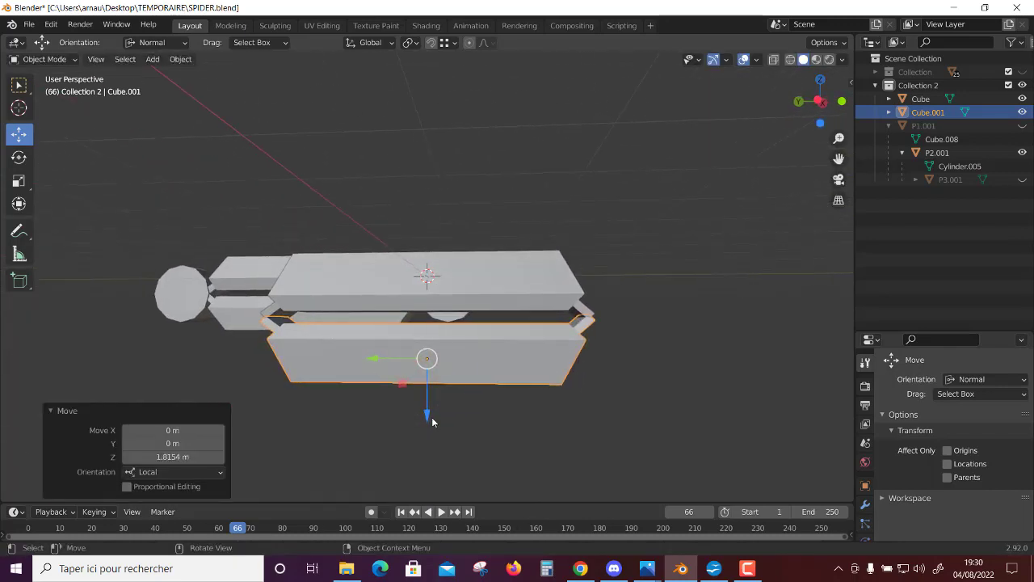
left_click_drag(433, 420, 432, 410)
mouse_move(540, 385)
middle_mouse_down()
mouse_move(455, 393)
mouse_move(508, 420)
mouse_move(562, 407)
mouse_move(416, 334)
mouse_move(403, 335)
mouse_move(449, 376)
mouse_move(383, 338)
middle_mouse_up()
left_click(562, 408)
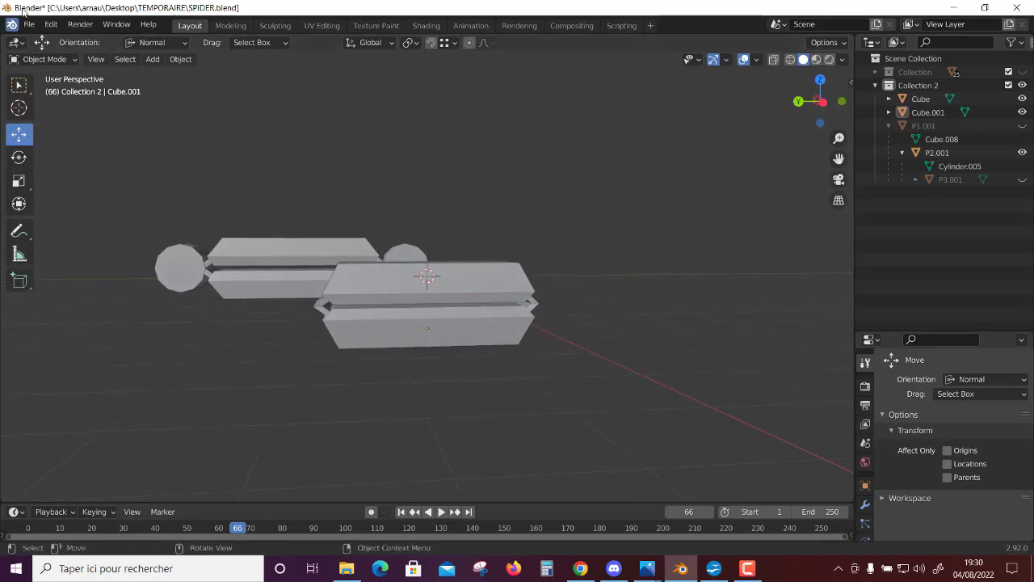
Add a 12-vertex cylinder, radius 1 m and depth 2 m, at the body's centre.
left_click(192, 61)
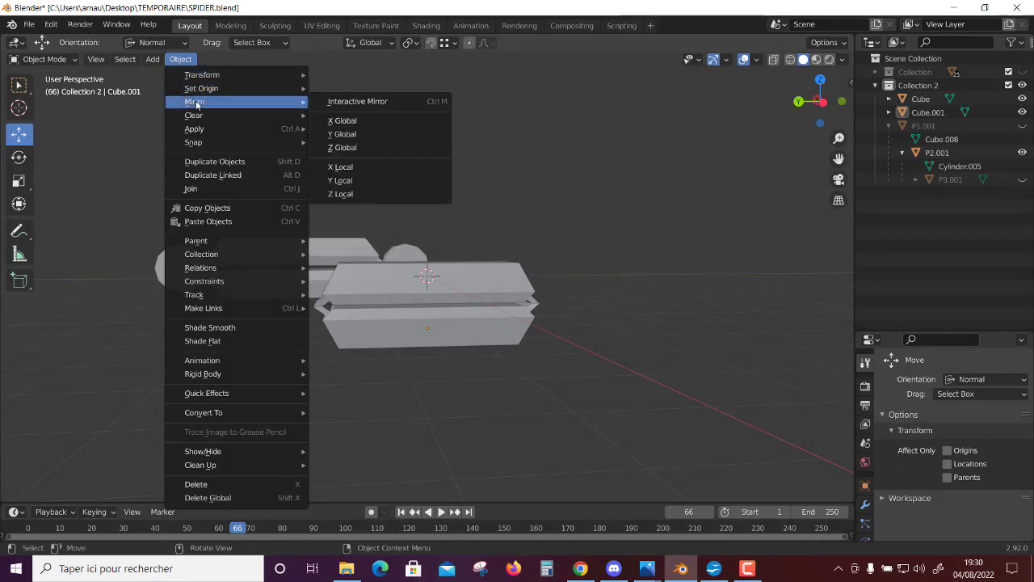
mouse_move(152, 59)
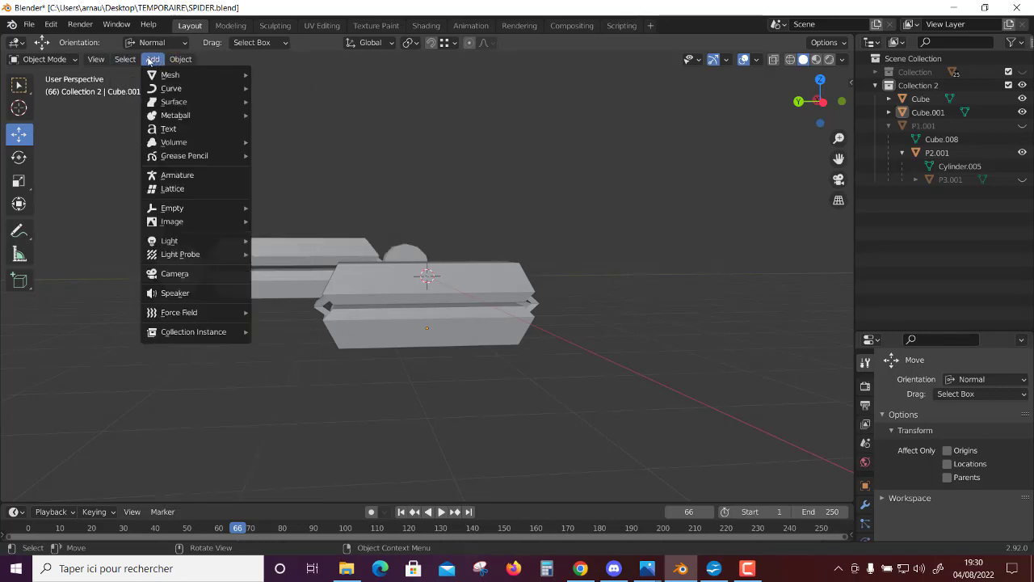
mouse_move(170, 74)
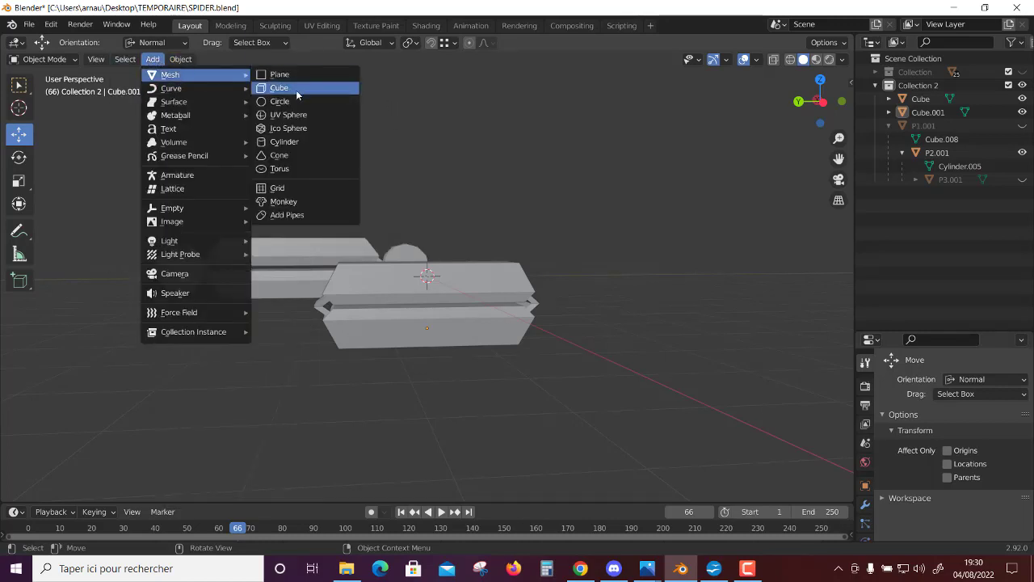
left_click(297, 141)
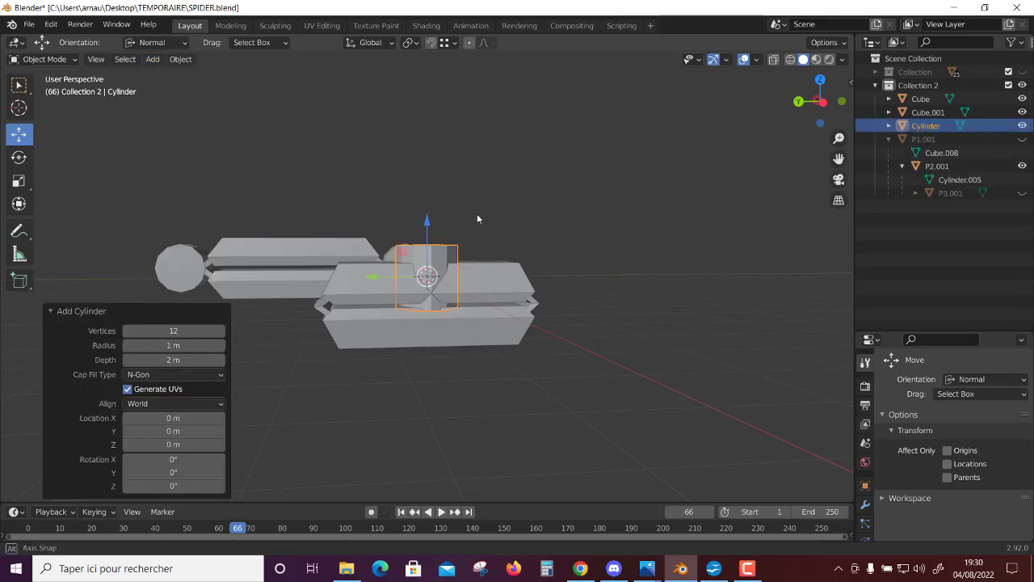
mouse_move(477, 214)
middle_mouse_down()
mouse_move(420, 263)
mouse_move(426, 271)
middle_mouse_up()
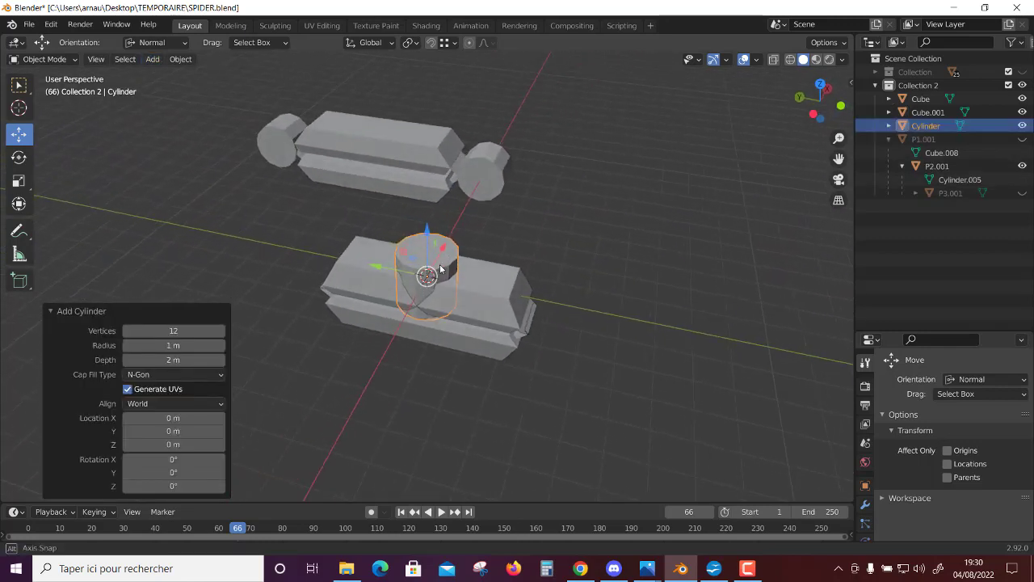
left_click(184, 330)
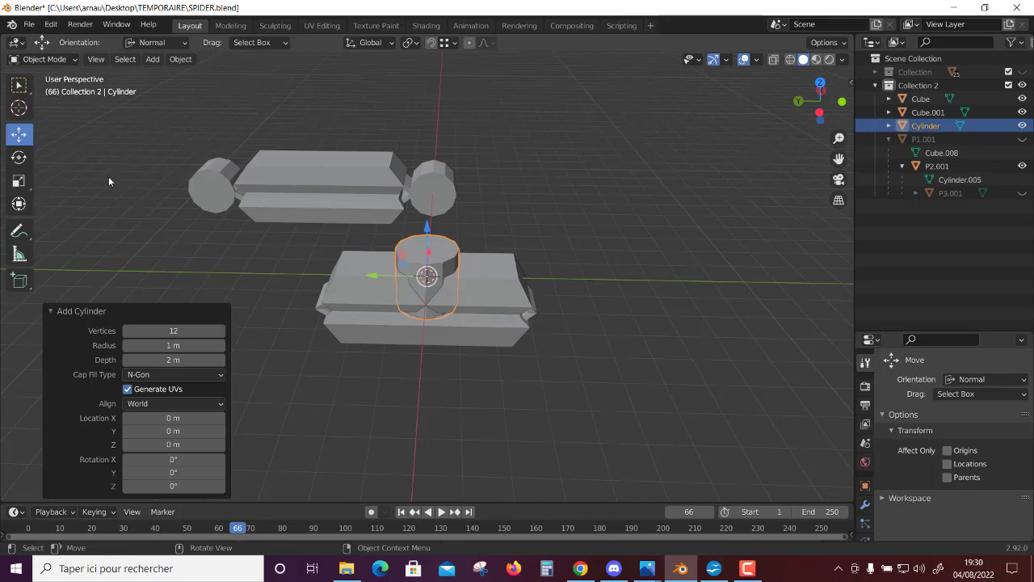
left_click(18, 160)
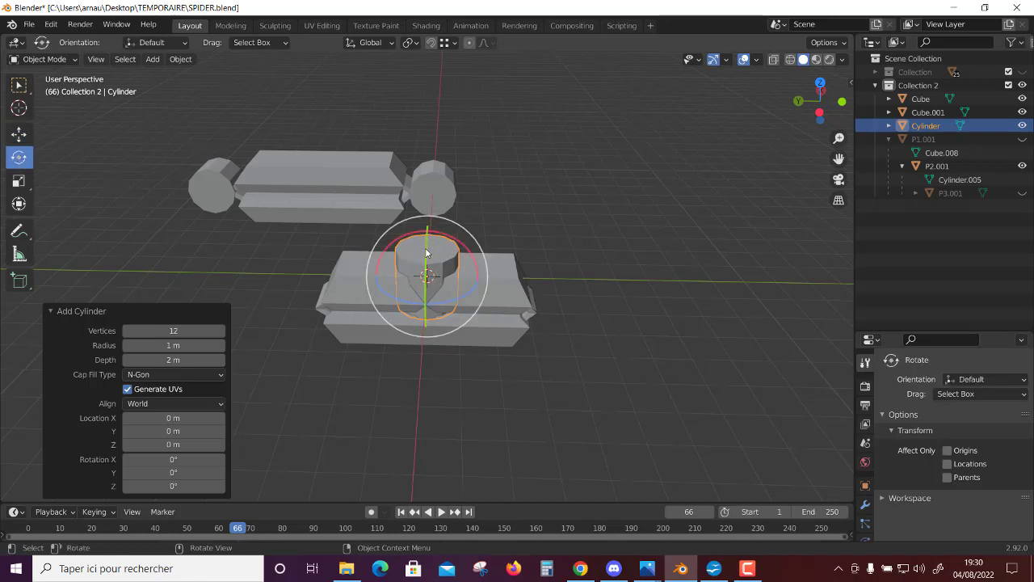
Lay the cylinder on its side by rotating it -90° about Y.
mouse_move(427, 254)
left_mouse_down()
mouse_move(421, 277)
mouse_move(427, 264)
left_mouse_up()
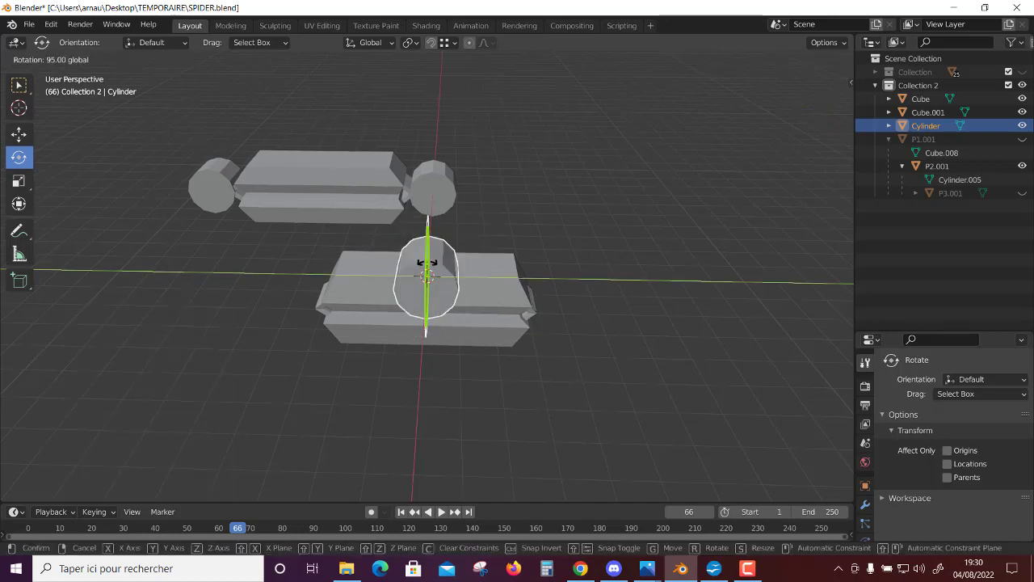
key("ctrl+z")
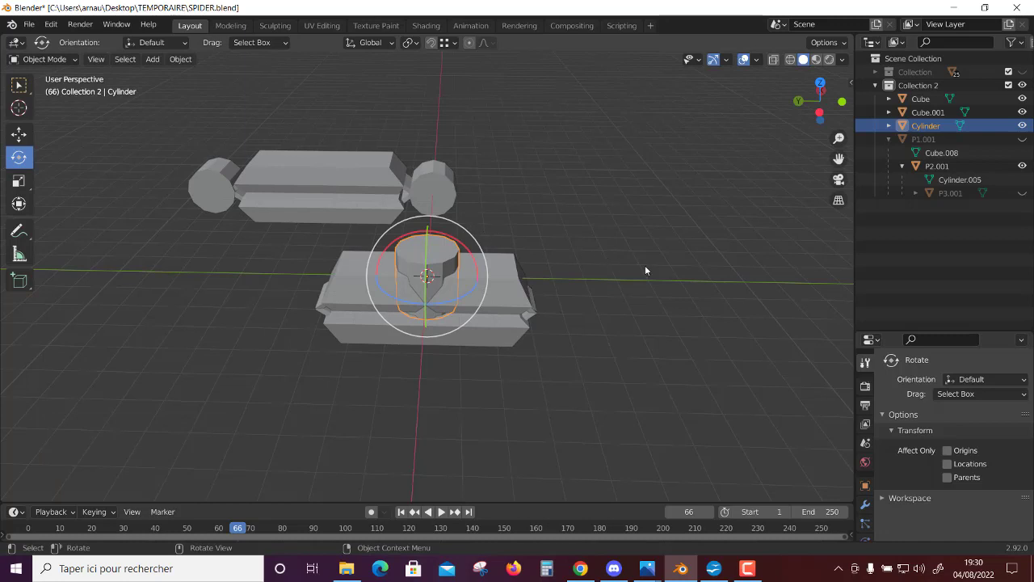
mouse_move(645, 271)
middle_mouse_down()
mouse_move(577, 282)
mouse_move(410, 251)
middle_mouse_up()
left_click_drag(404, 241, 355, 320)
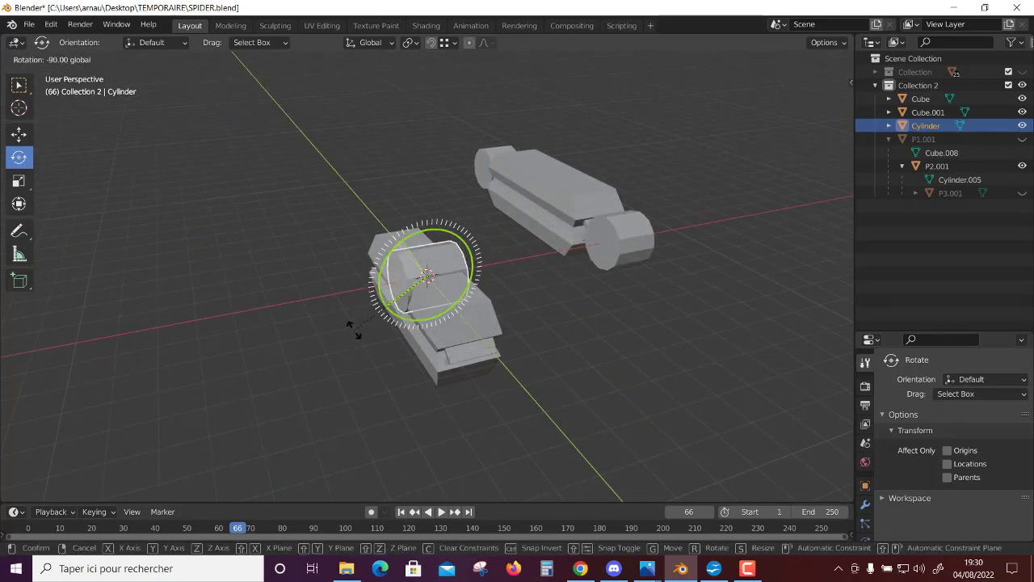
left_click_drag(354, 330, 347, 335)
mouse_move(289, 380)
middle_mouse_down()
mouse_move(415, 371)
mouse_move(406, 359)
middle_mouse_up()
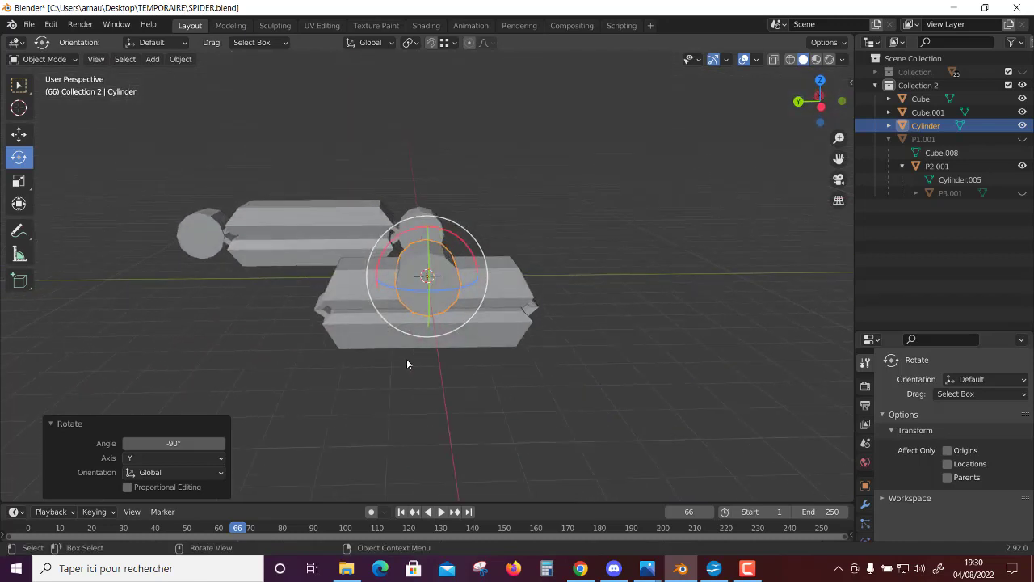
Move the rotated cylinder to the body's left end as an end wheel.
left_click(19, 134)
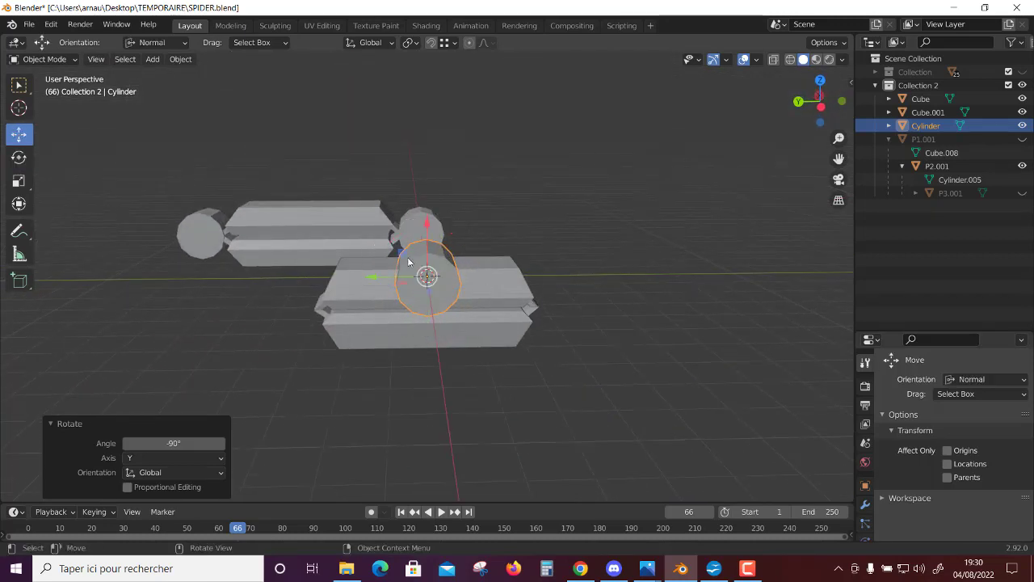
left_click_drag(404, 255, 258, 282)
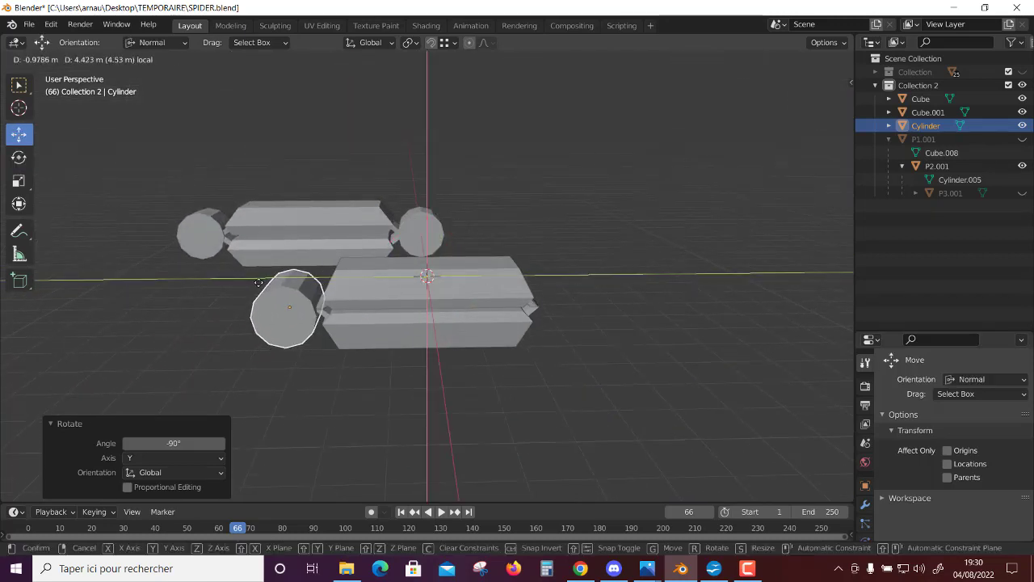
mouse_move(267, 284)
middle_mouse_down()
mouse_move(380, 362)
mouse_move(404, 362)
mouse_move(385, 353)
middle_mouse_up()
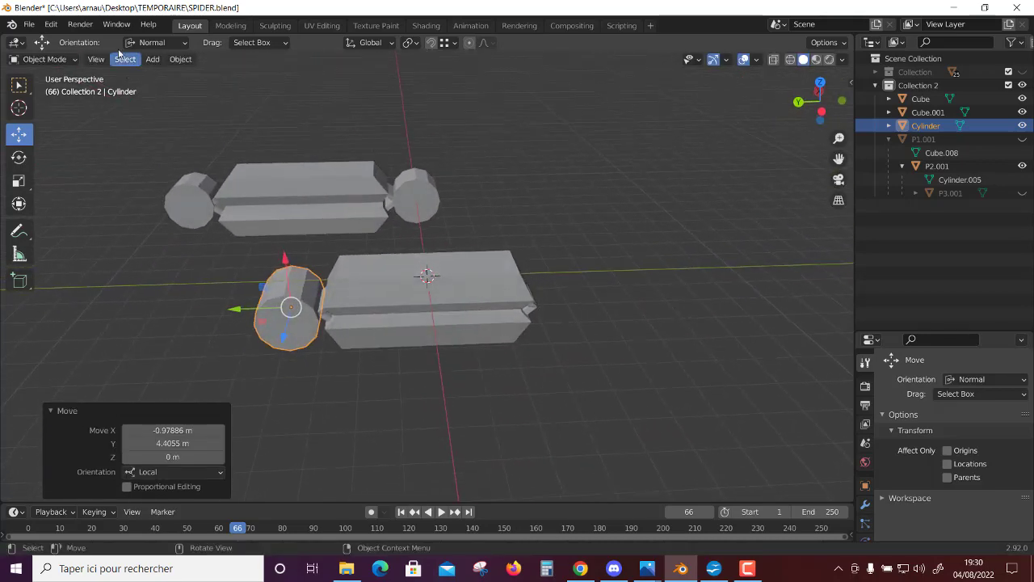
left_click(168, 62)
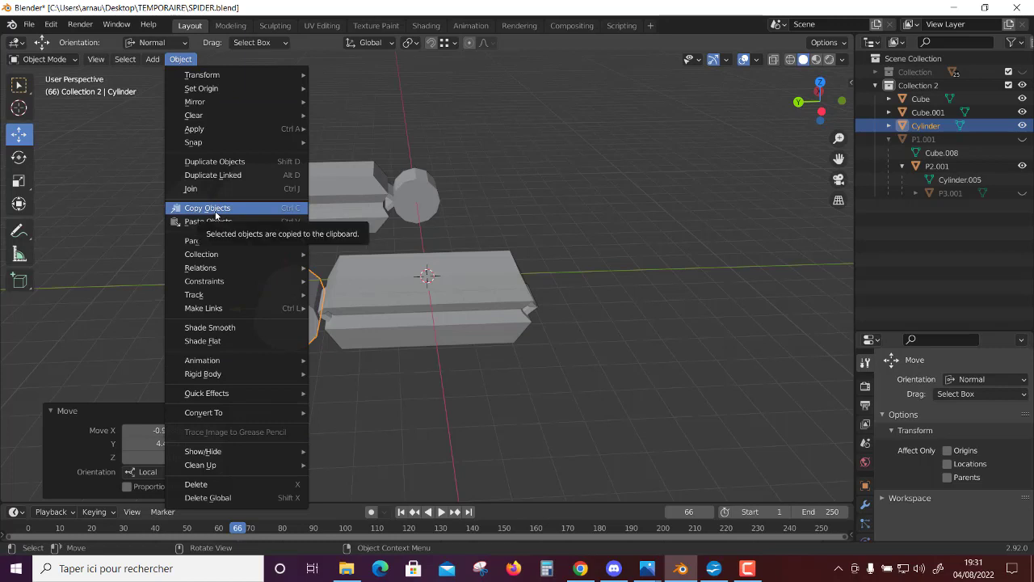
Duplicate the cylinder and slide Cylinder.001 -8.7198 m along local Y to the body's right end.
left_click(225, 166)
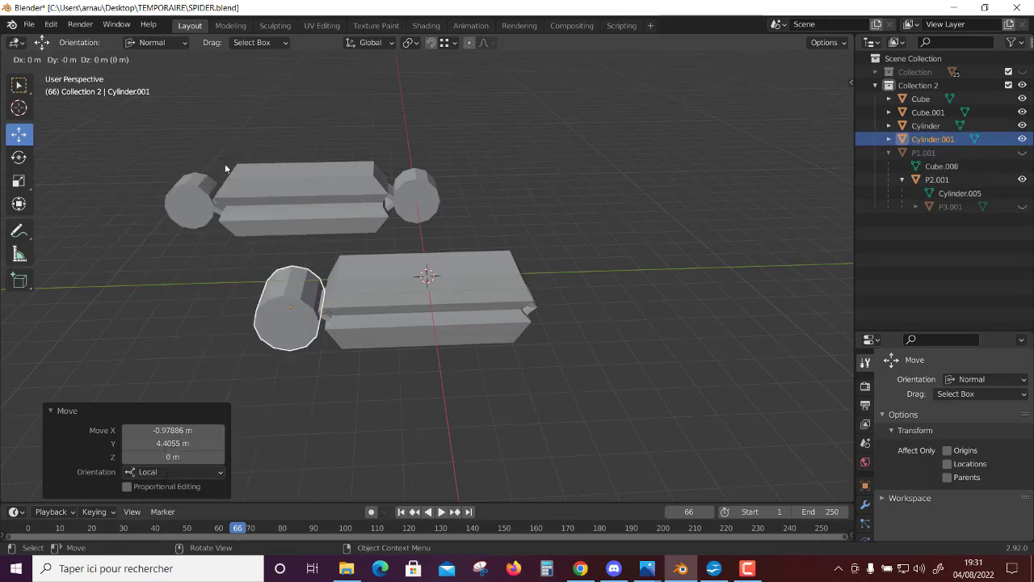
right_click(192, 264)
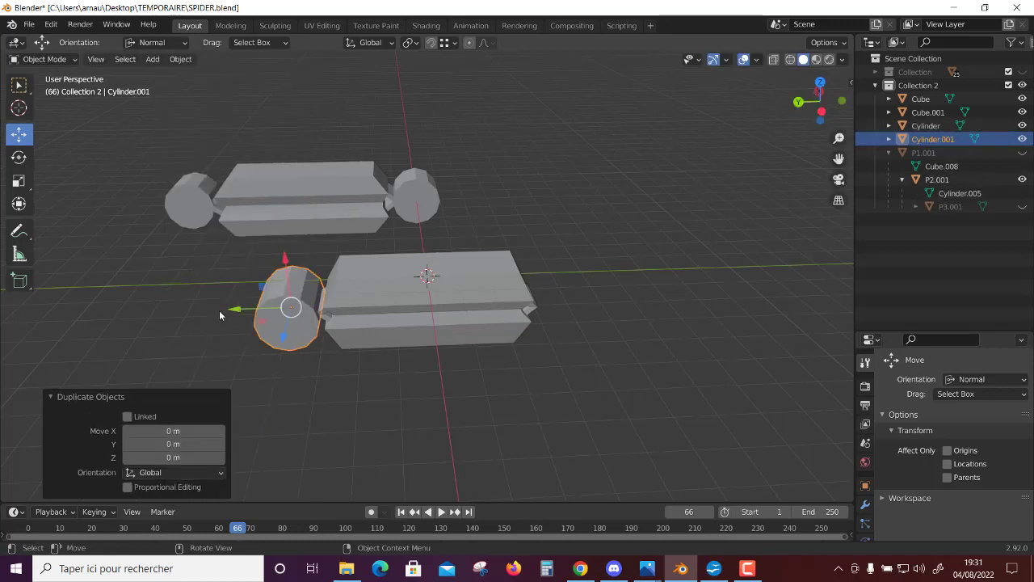
left_click_drag(236, 312, 508, 322)
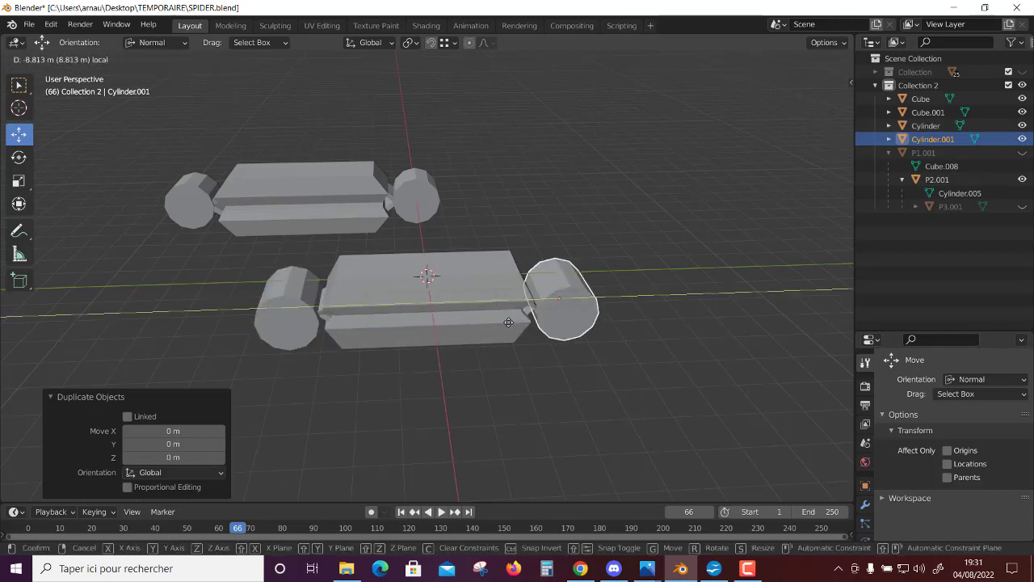
left_click(467, 447)
mouse_move(467, 447)
middle_mouse_down()
mouse_move(416, 388)
mouse_move(484, 376)
mouse_move(461, 444)
mouse_move(407, 467)
mouse_move(433, 447)
mouse_move(496, 314)
middle_mouse_up()
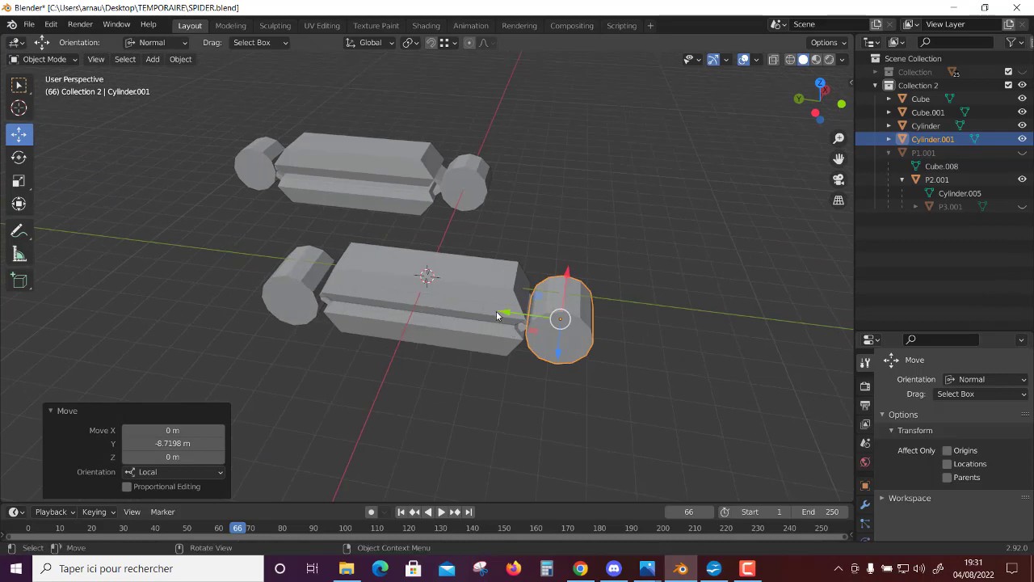
left_click_drag(507, 314, 511, 309)
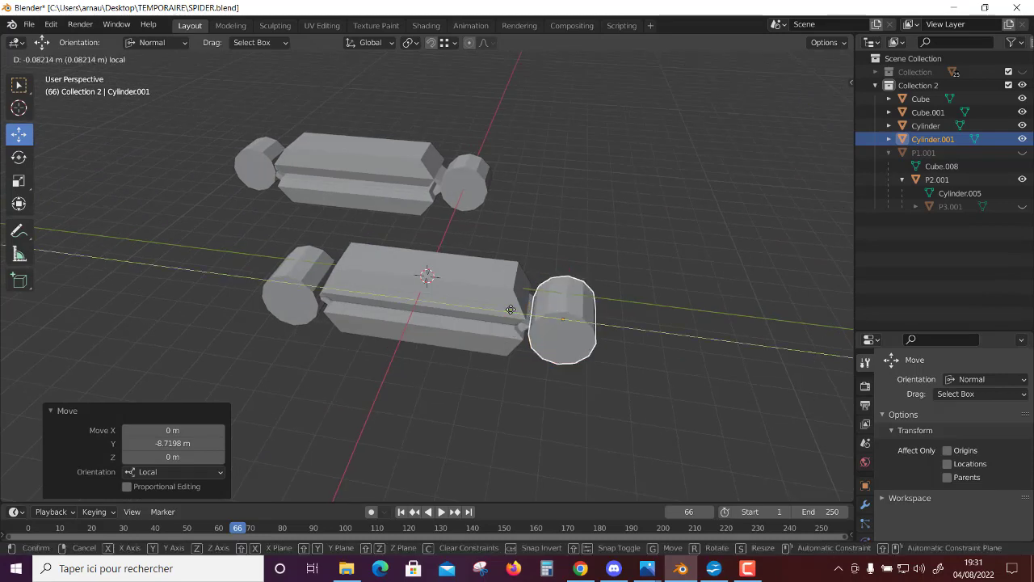
left_click(510, 310)
Clear the selection and check both end wheels' placement.
mouse_move(457, 345)
middle_mouse_down()
mouse_move(530, 360)
mouse_move(492, 372)
middle_mouse_up()
left_click(478, 391)
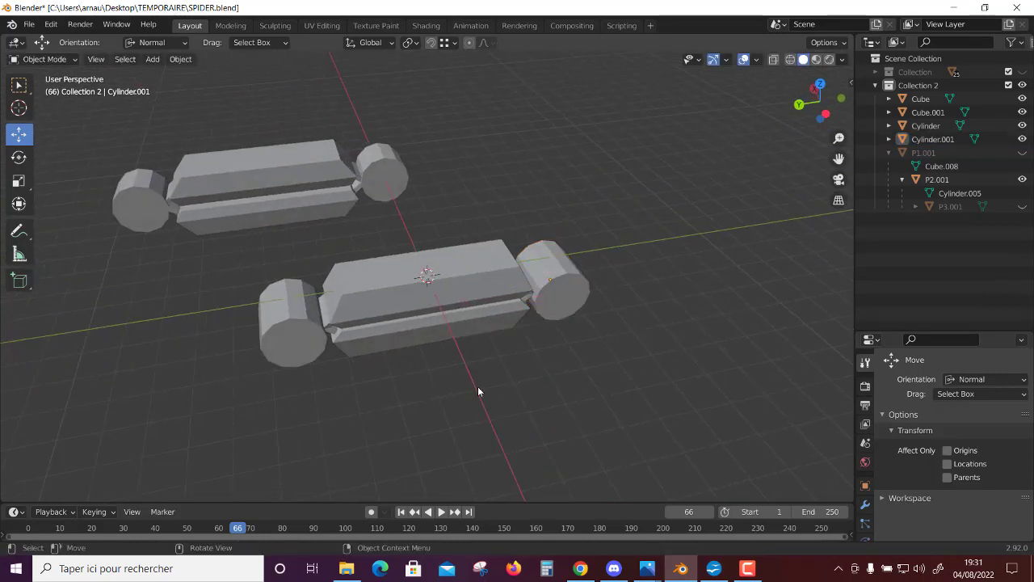
scroll(478, 391, "up", 1)
scroll(479, 391, "down", 1)
scroll(479, 391, "up", 1)
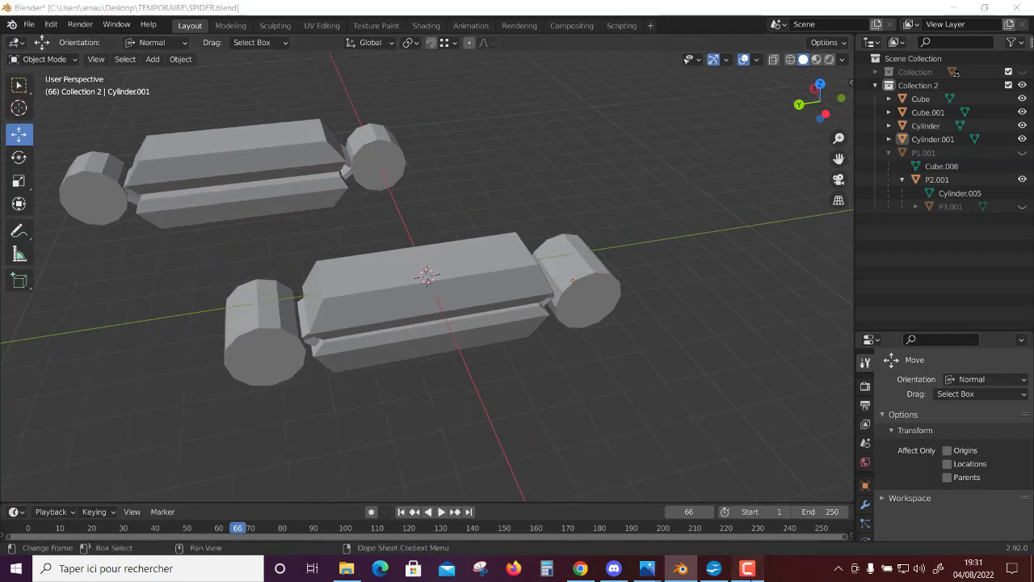
left_click(748, 568)
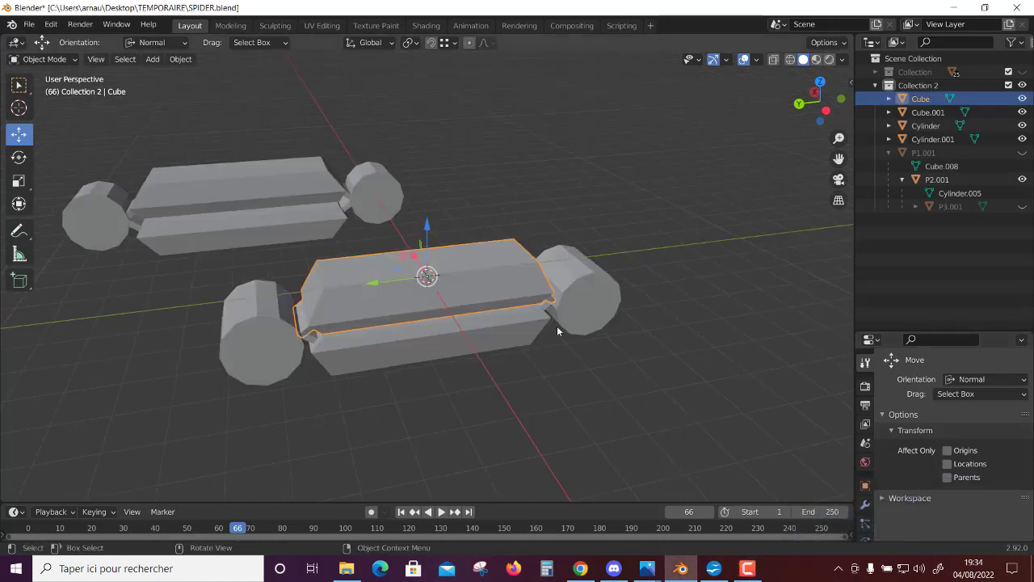
left_click(510, 346)
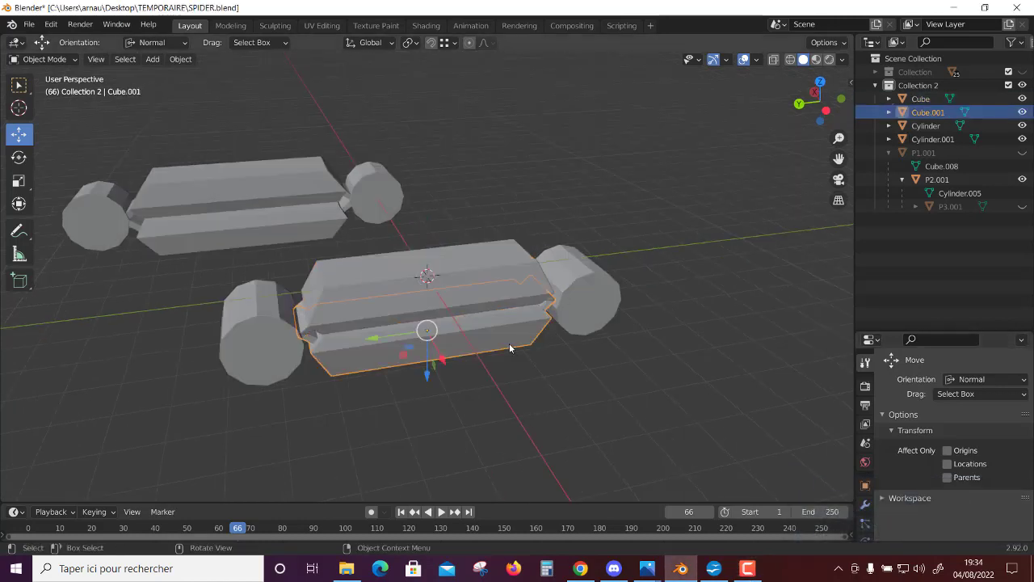
mouse_move(546, 377)
middle_mouse_down()
mouse_move(547, 413)
mouse_move(529, 413)
mouse_move(645, 217)
middle_mouse_up()
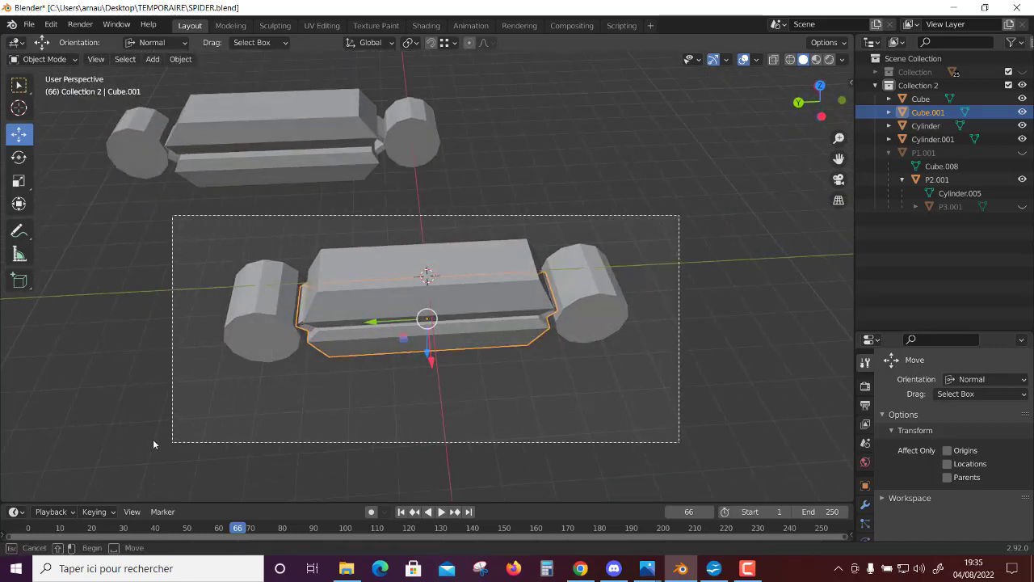
left_click_drag(365, 389, 161, 440)
left_click(322, 165)
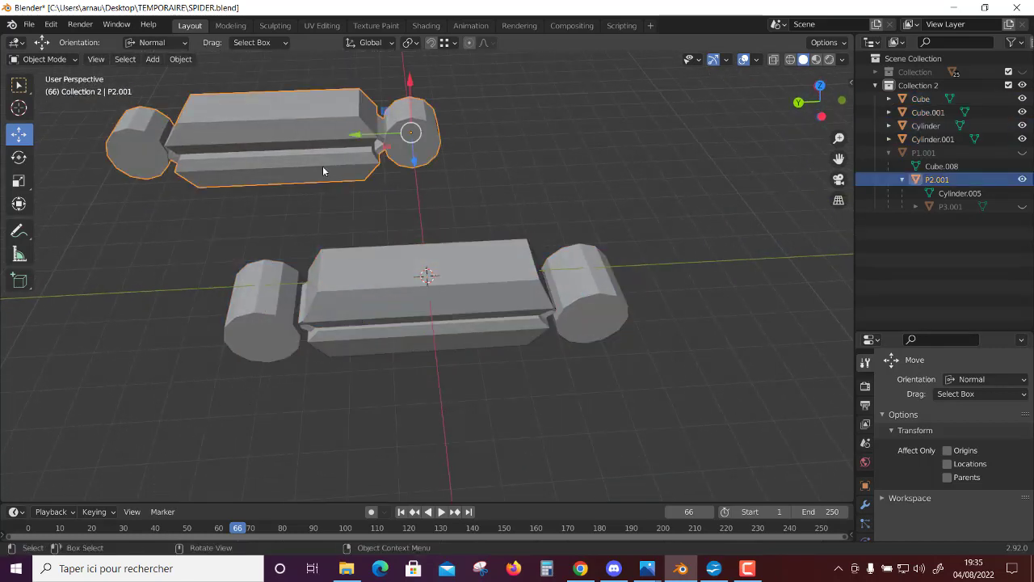
left_click_drag(682, 214, 179, 463)
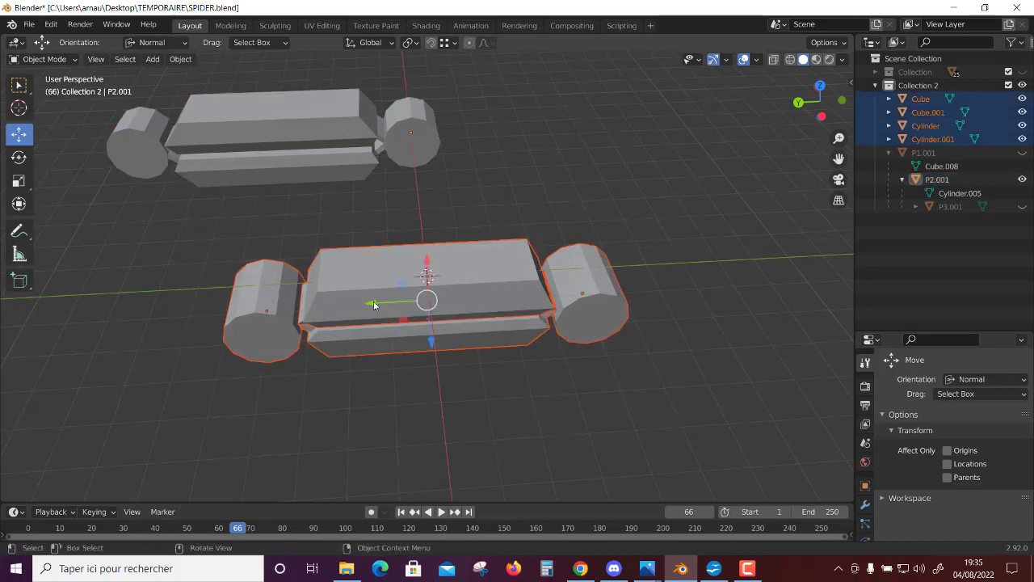
left_click_drag(374, 300, 207, 291)
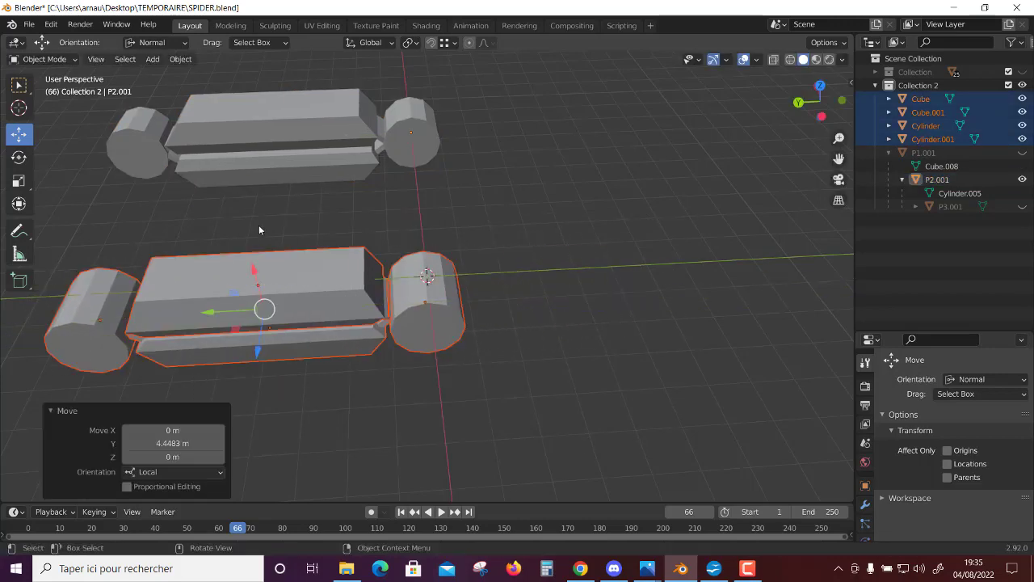
mouse_move(258, 224)
middle_mouse_down()
mouse_move(275, 163)
mouse_move(50, 194)
mouse_move(70, 307)
mouse_move(125, 216)
mouse_move(356, 243)
mouse_move(279, 248)
mouse_move(297, 353)
middle_mouse_up()
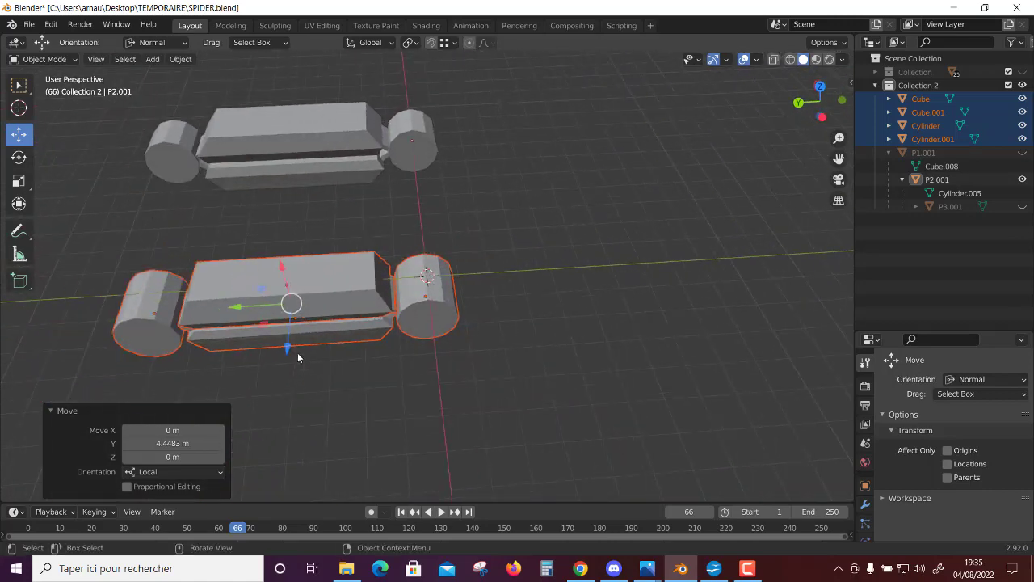
key("g")
key("y")
key("y")
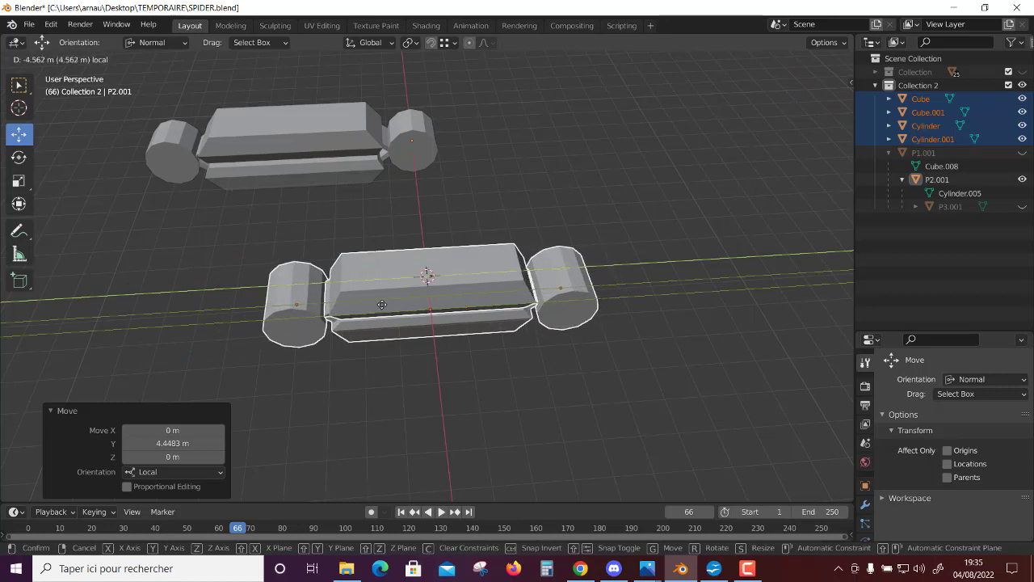
left_click(478, 365)
mouse_move(481, 368)
middle_mouse_down()
mouse_move(495, 379)
mouse_move(513, 351)
middle_mouse_up()
Delete the lower slab Cube.001 and Cylinder.001, then select the remaining top block.
left_click(511, 362)
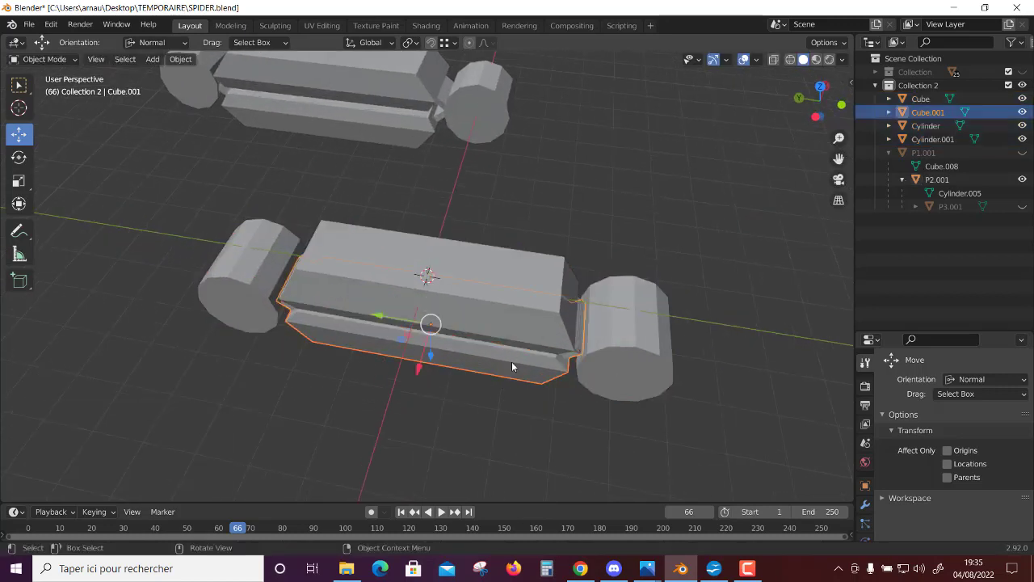
left_click(648, 345)
left_click(554, 369, "shift")
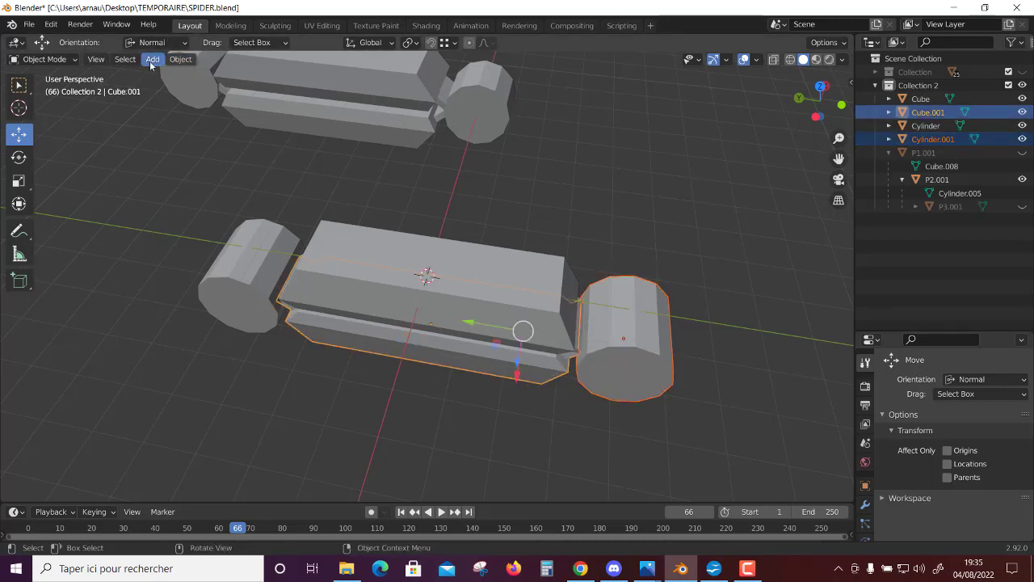
left_click(177, 59)
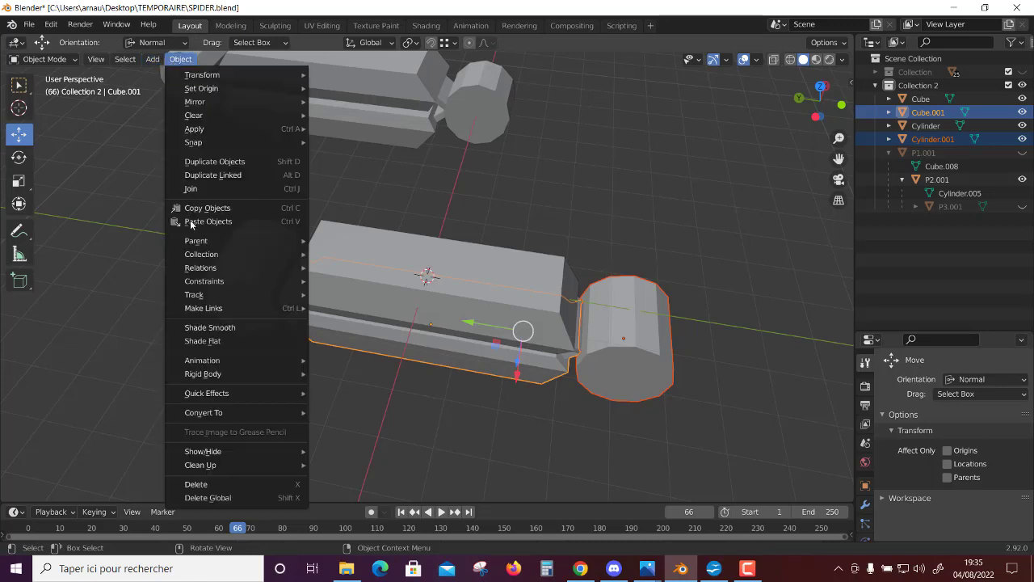
left_click(234, 487)
mouse_move(506, 432)
middle_mouse_down()
mouse_move(548, 385)
mouse_move(509, 425)
mouse_move(491, 379)
mouse_move(487, 399)
mouse_move(495, 386)
middle_mouse_up()
left_click(535, 297)
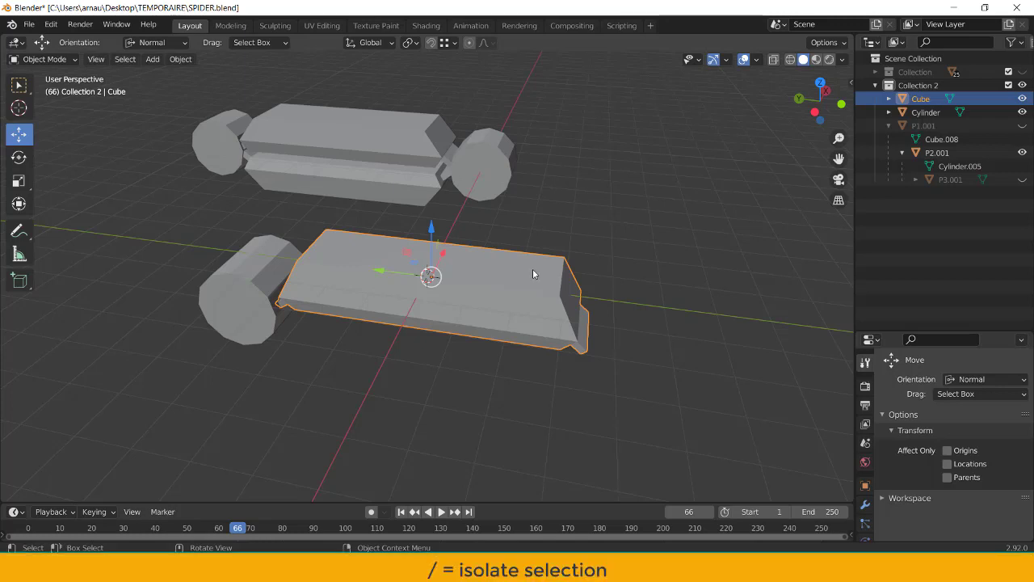
Isolate the Cube in local view and split the area vertically.
key("slash")
mouse_move(532, 269)
middle_mouse_down()
mouse_move(549, 314)
mouse_move(832, 221)
middle_mouse_up()
right_click(854, 242)
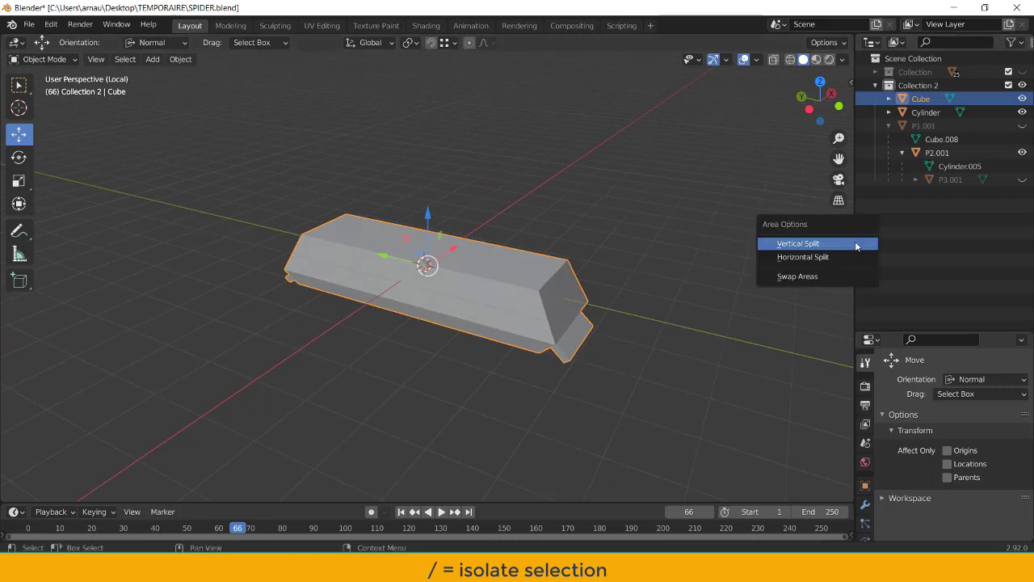
left_click(854, 242)
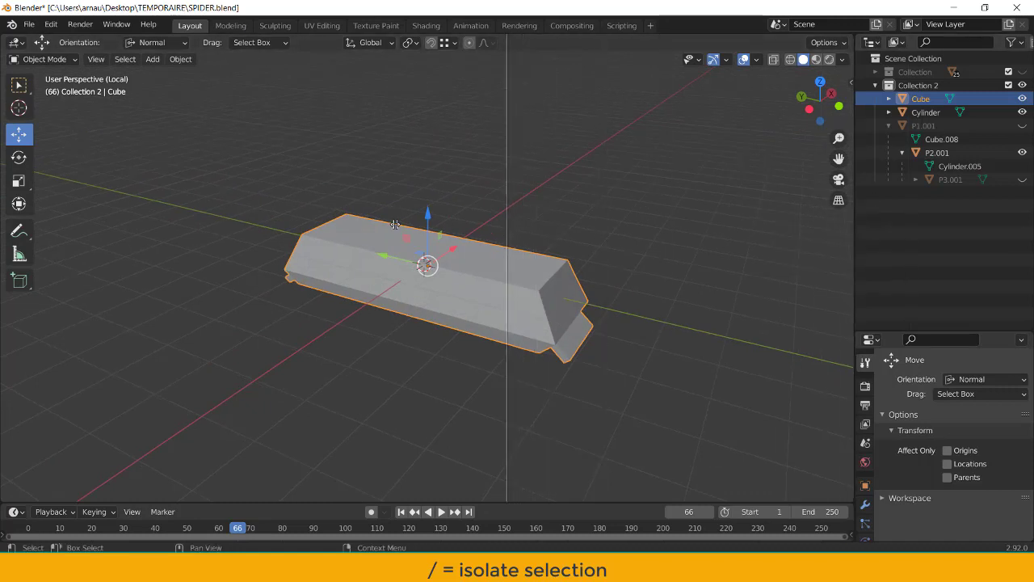
left_click(473, 229)
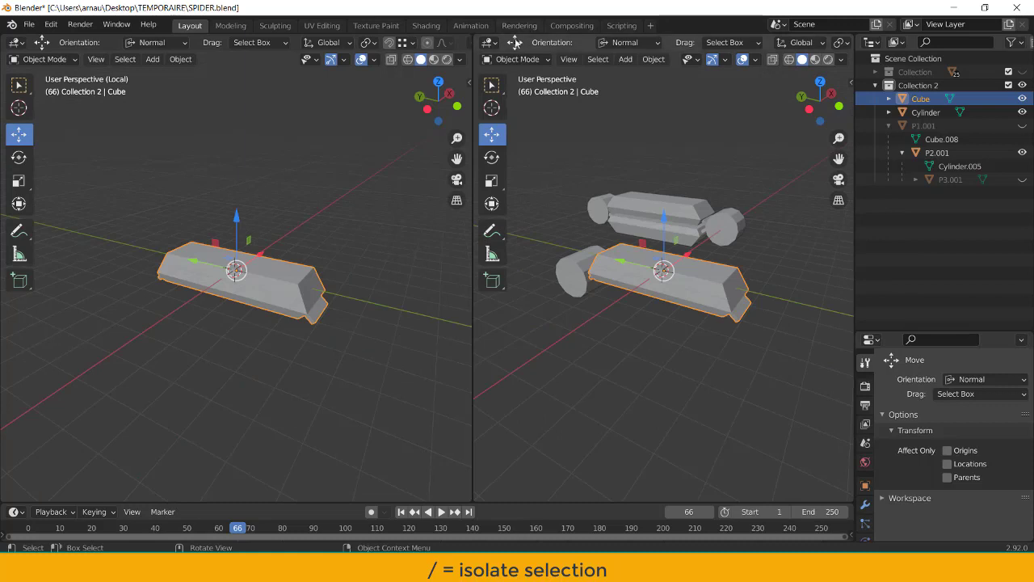
Turn the right-hand area into a UV Editor.
left_click(488, 44)
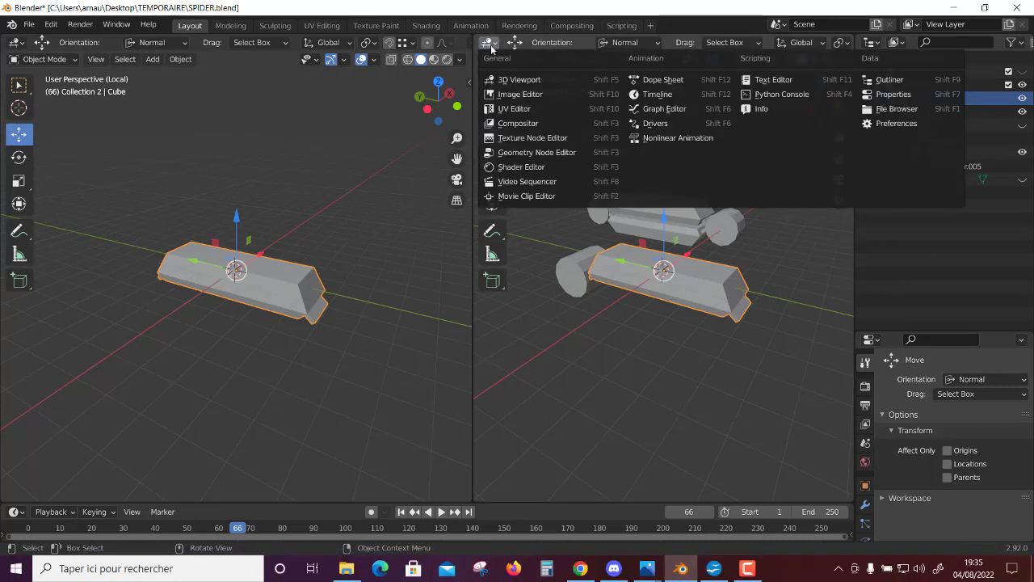
left_click(514, 108)
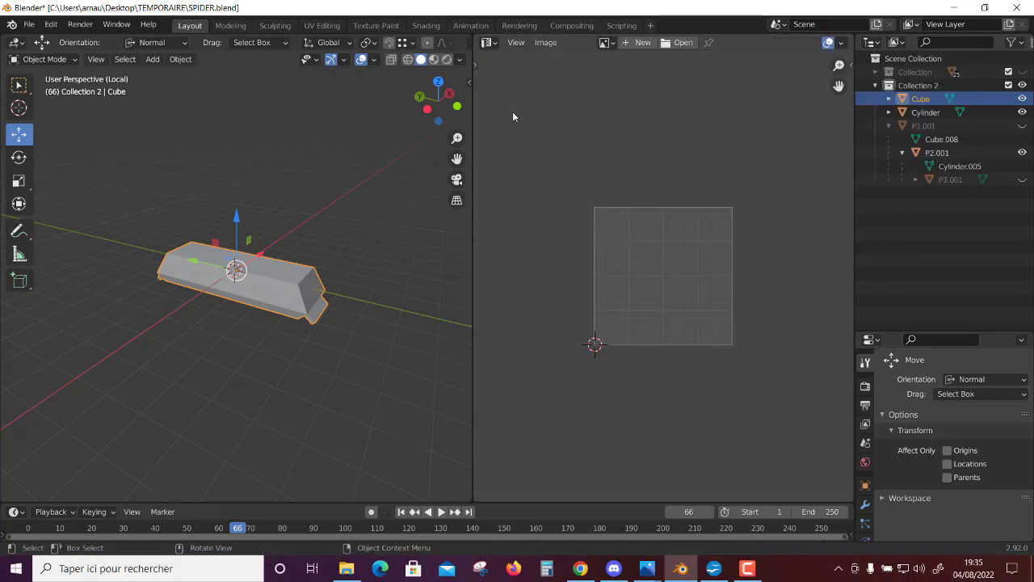
scroll(589, 363, "up", 1)
scroll(321, 330, "up", 1)
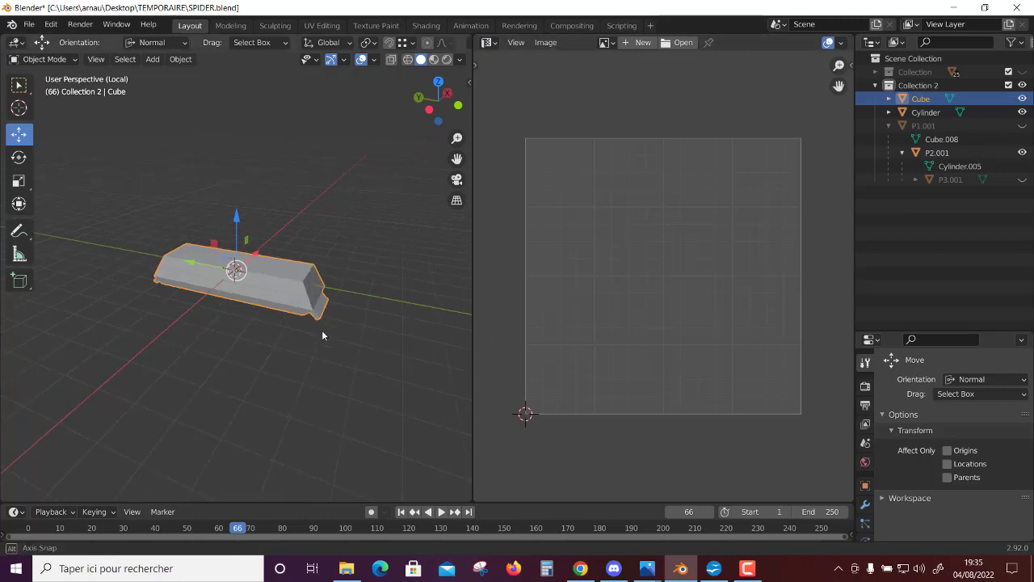
scroll(291, 309, "up", 1)
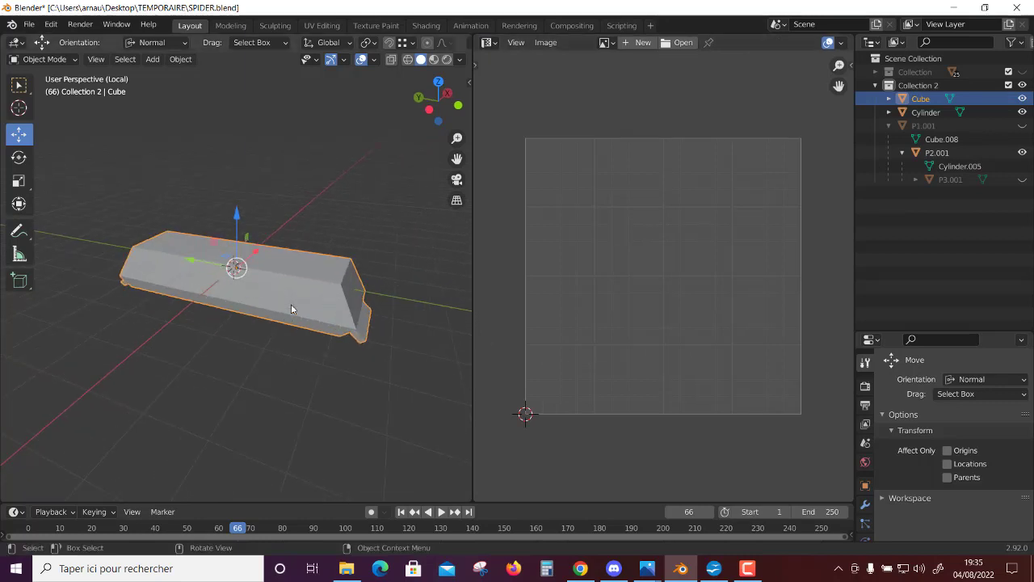
left_click(42, 61)
In Edit Mode, select the whole Cube mesh and unwrap it with Project from View.
left_click(36, 89)
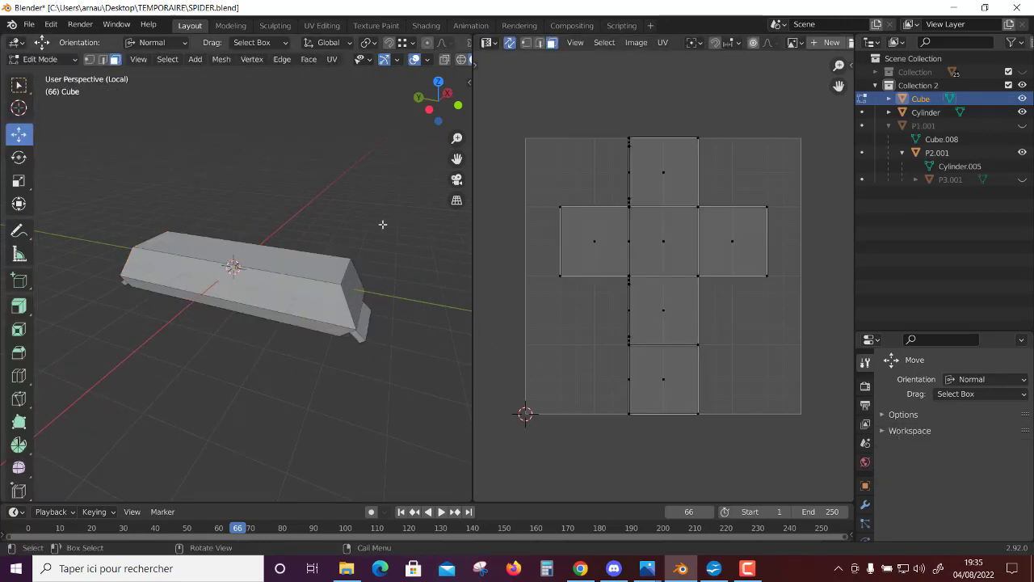
left_click(277, 277)
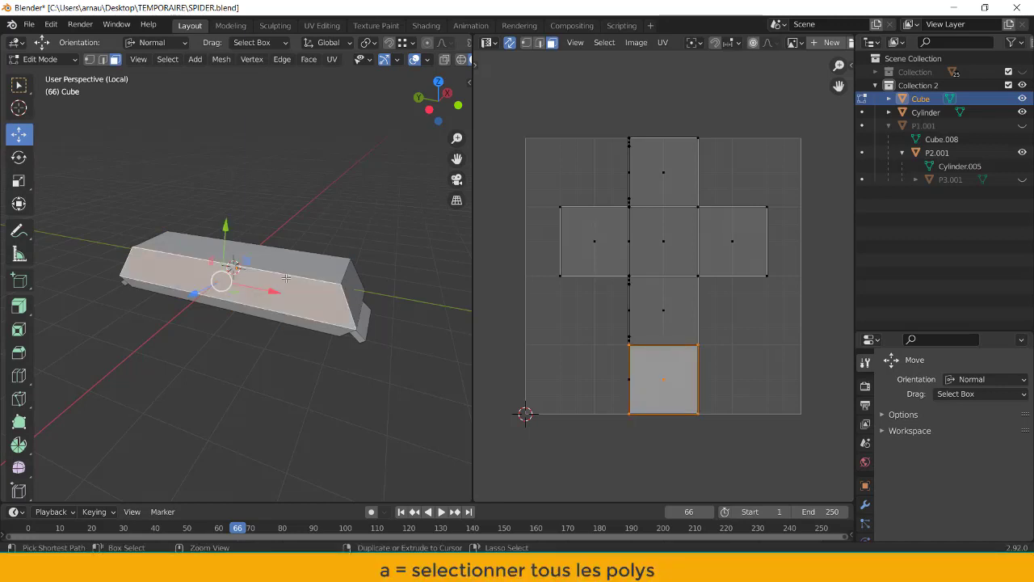
key("a")
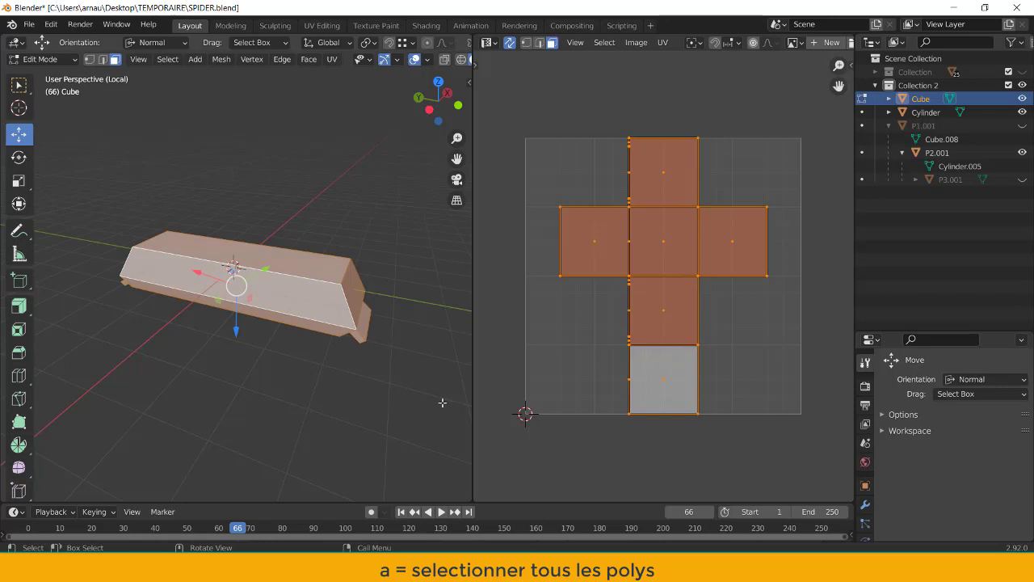
left_click(332, 60)
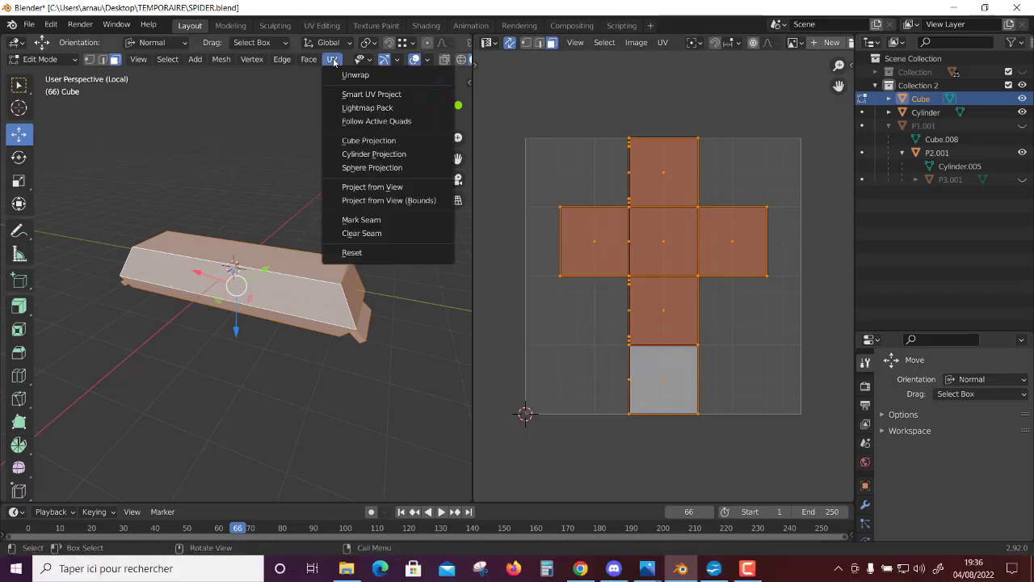
left_click(368, 187)
scroll(731, 305, "up", 2)
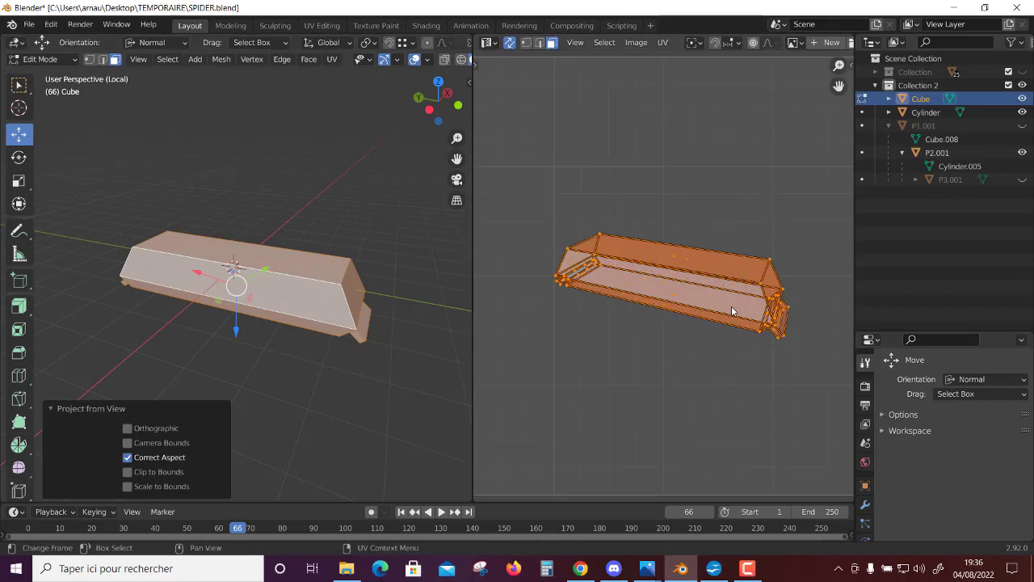
scroll(737, 396, "up", 1)
Select the slab's face and orbit until looking straight at its side.
left_click(737, 396)
scroll(821, 375, "up", 1)
scroll(768, 375, "up", 2)
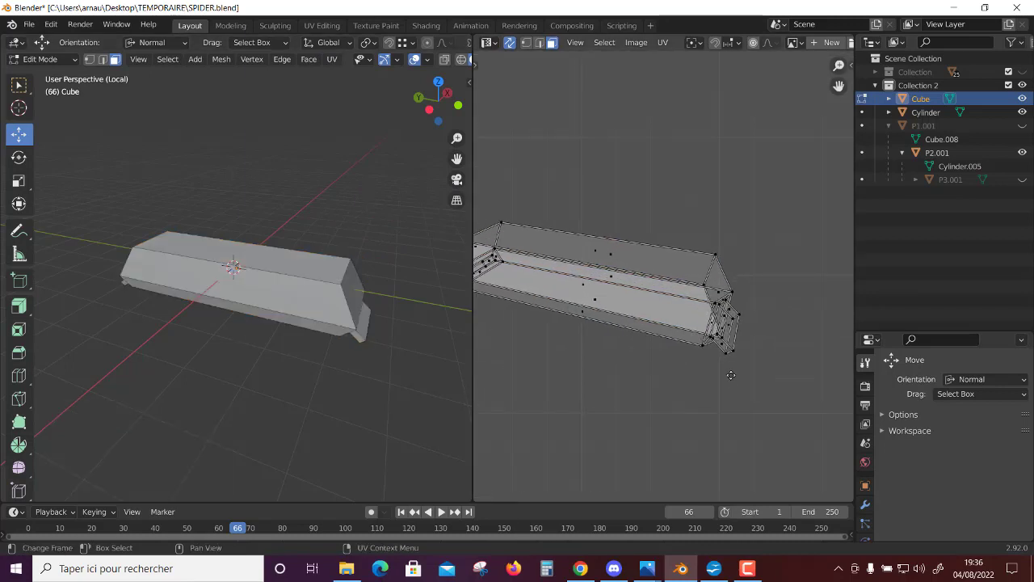
scroll(728, 377, "up", 1)
middle_click_drag(351, 347, 362, 310)
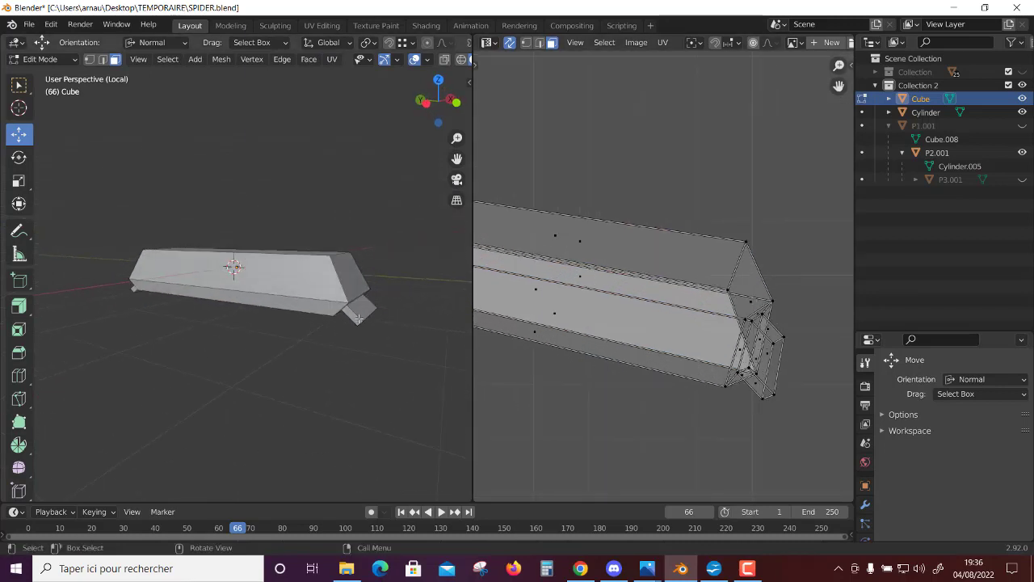
left_click(361, 310)
scroll(363, 336, "up", 2)
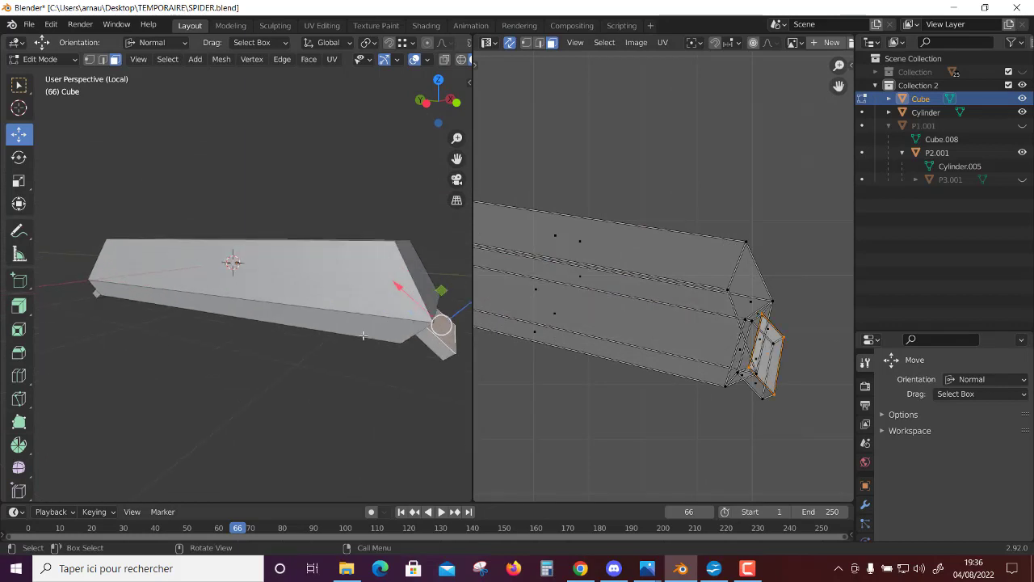
left_click(437, 350)
middle_click_drag(431, 342, 303, 114)
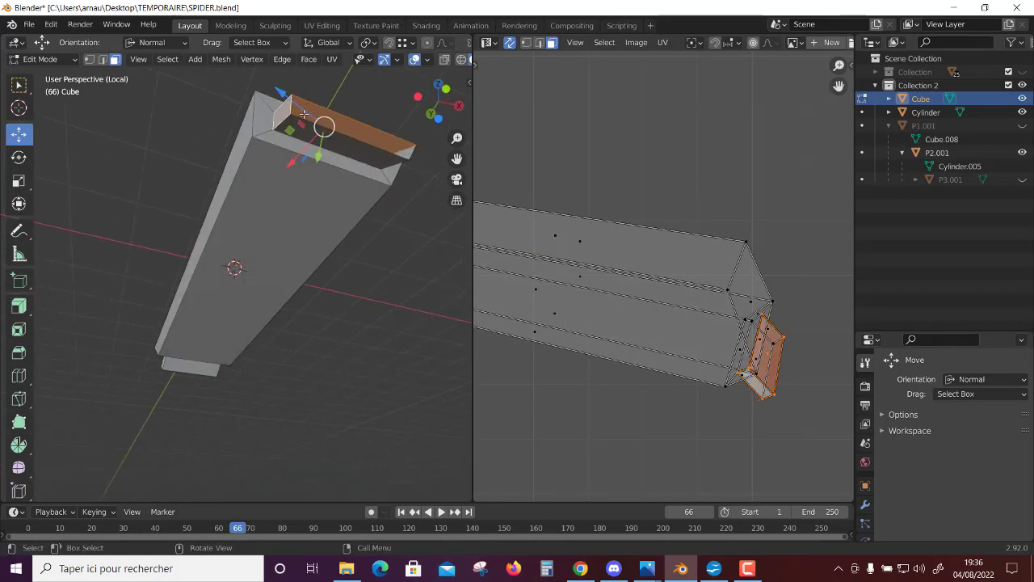
middle_click_drag(416, 265, 153, 336)
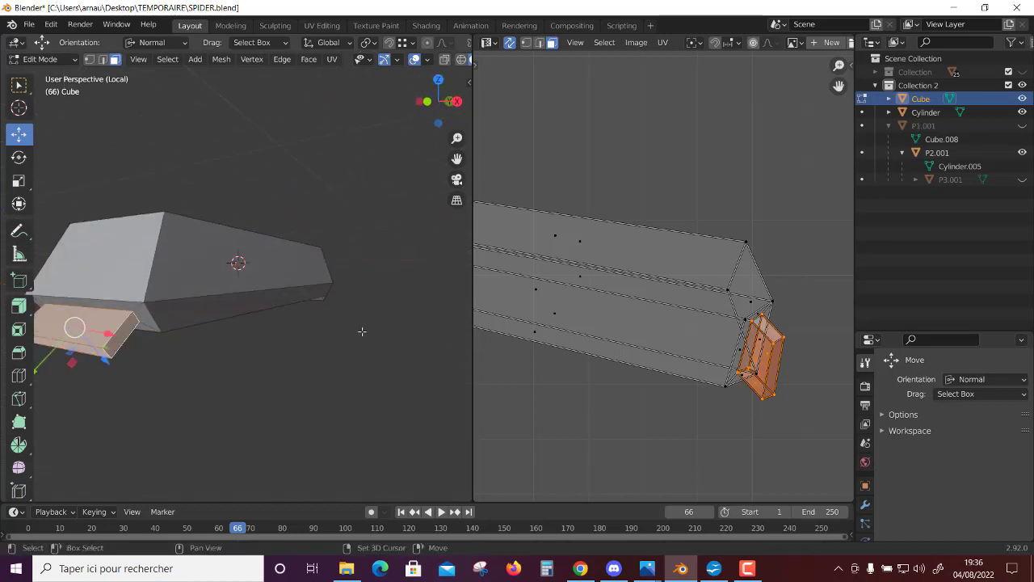
mouse_move(153, 344)
middle_mouse_down()
mouse_move(249, 335)
mouse_move(323, 106)
middle_mouse_up()
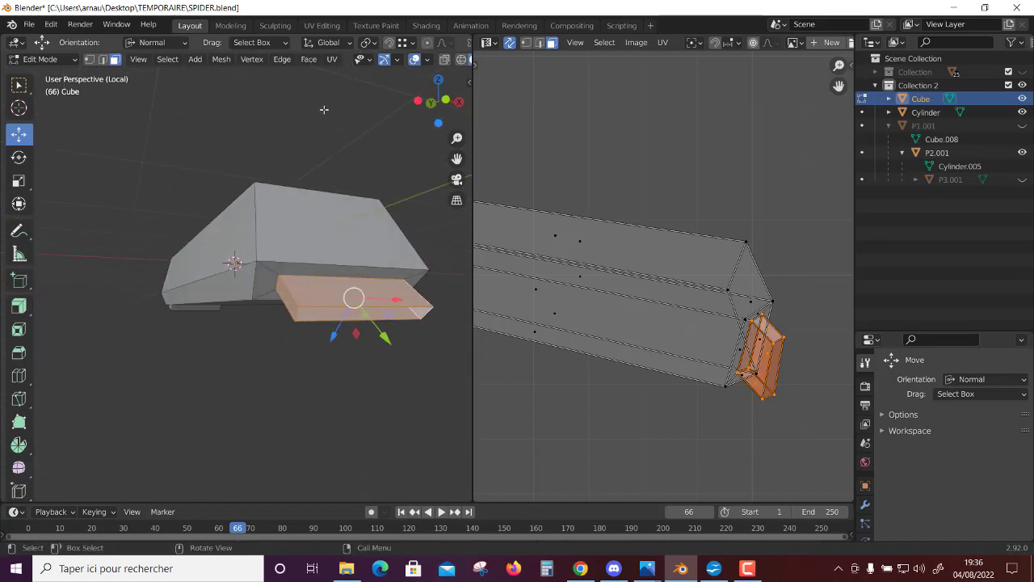
Project the slab's side face UVs from the current view.
left_click(329, 62)
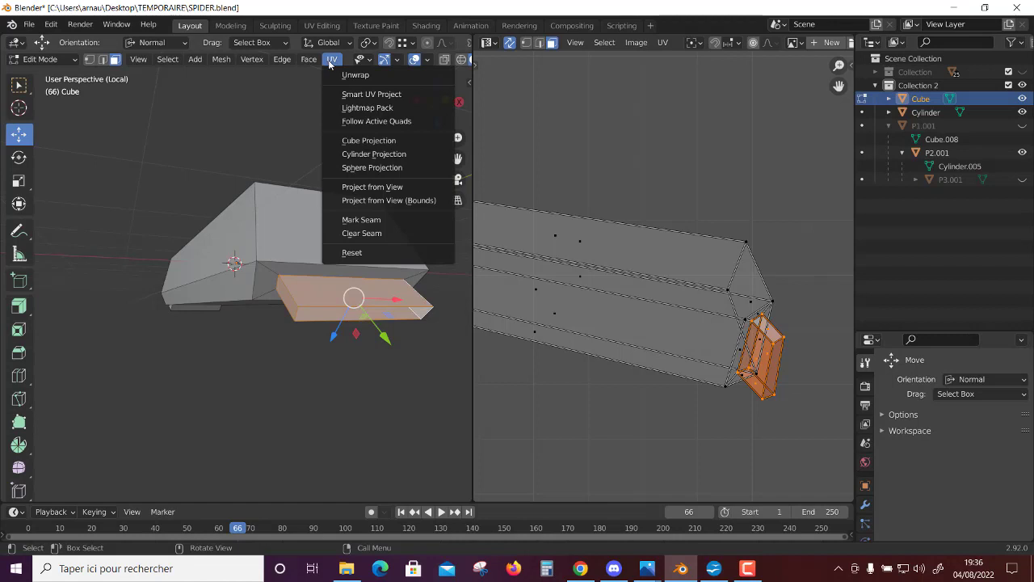
left_click(377, 188)
scroll(681, 340, "down", 4)
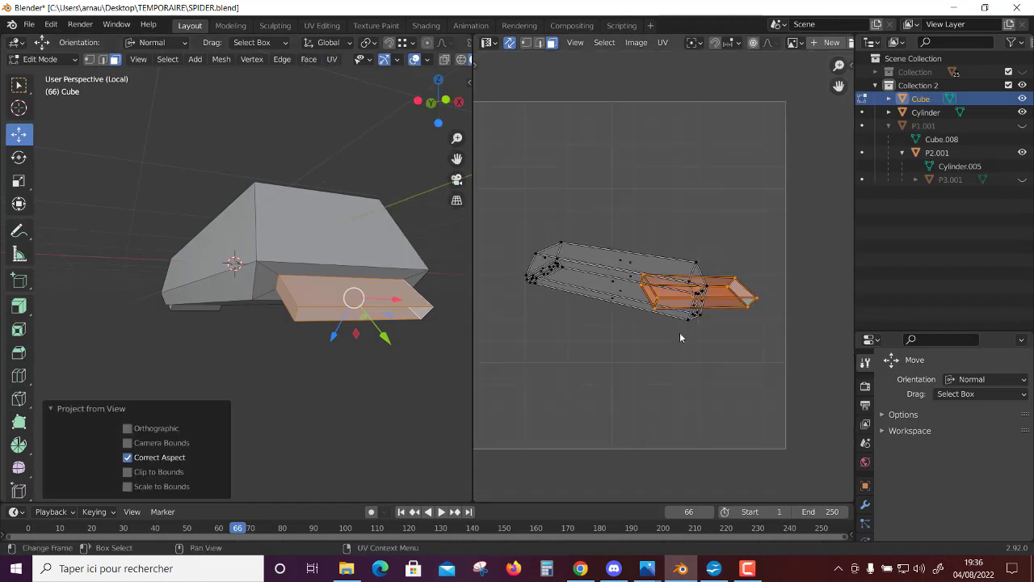
Select the slab's lower face and project its UVs from a low side view.
mouse_move(439, 316)
middle_mouse_down()
mouse_move(455, 277)
mouse_move(428, 281)
middle_mouse_up()
left_click(139, 332)
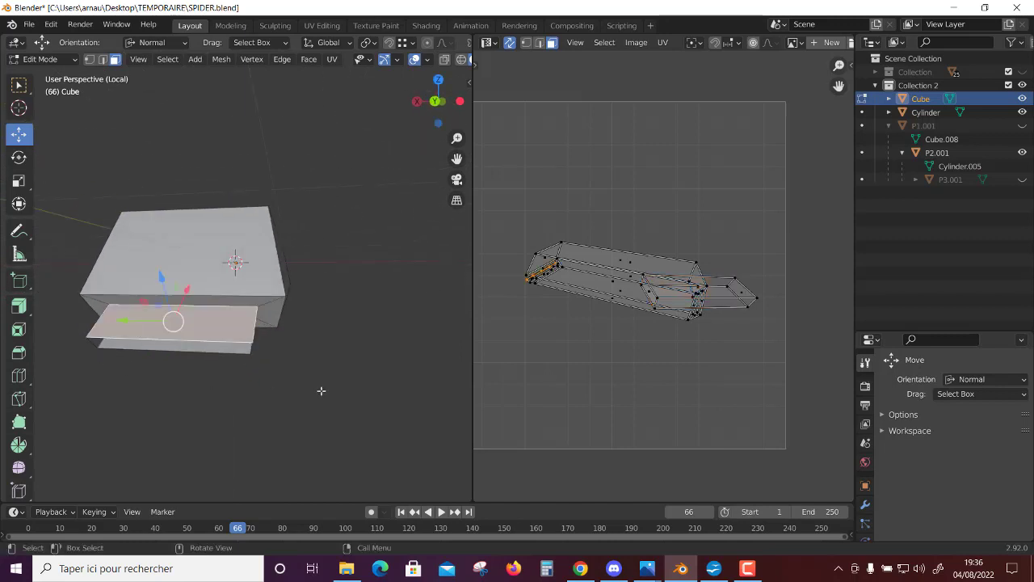
mouse_move(321, 391)
middle_mouse_down()
mouse_move(134, 317)
mouse_move(153, 346)
middle_mouse_up()
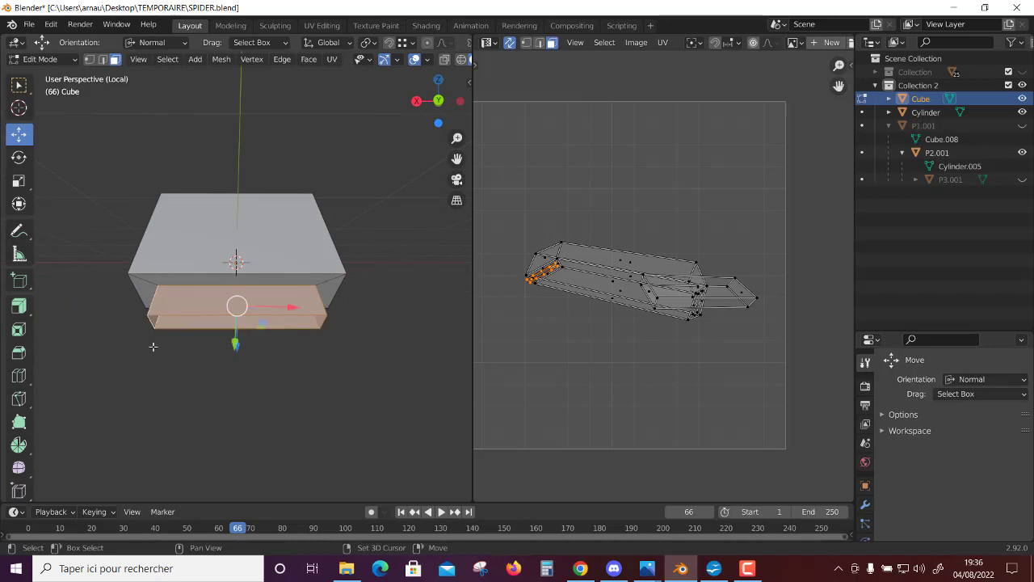
left_click(332, 60)
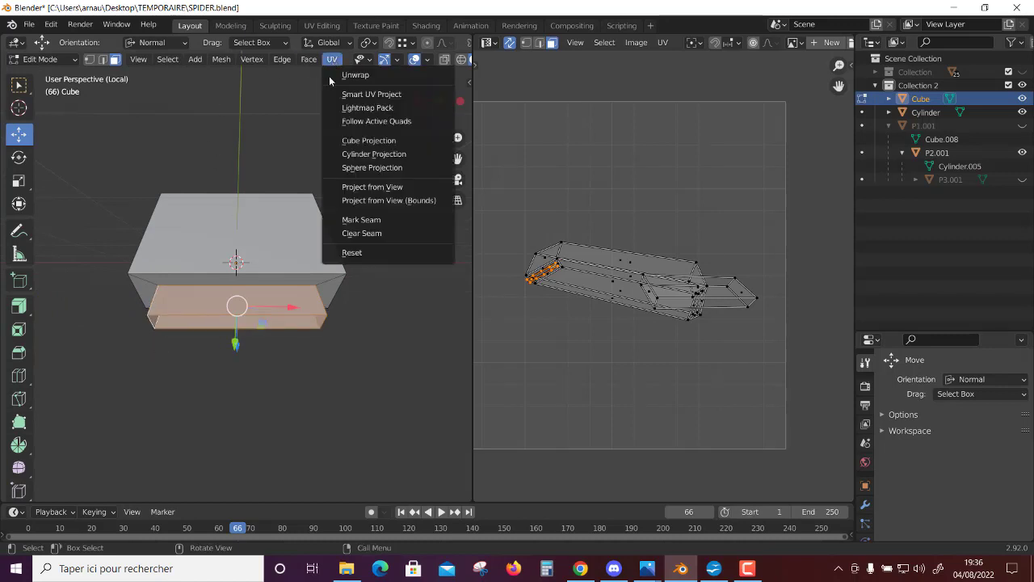
left_click(358, 188)
Clear the selection and enable UV Sync Selection.
left_click(675, 371)
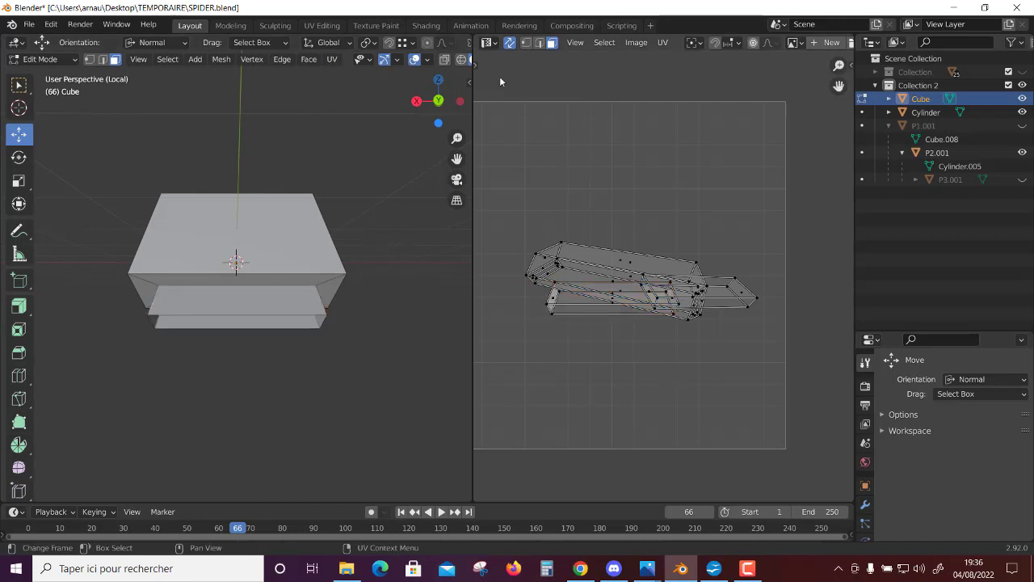
left_click(510, 44)
left_click(510, 45)
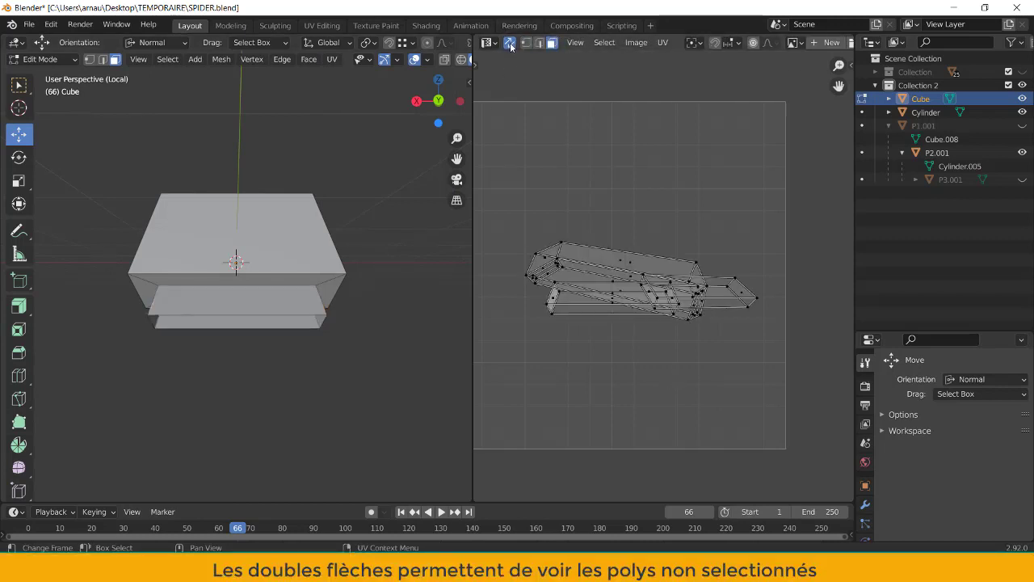
Select one slab UV island and move it above the body's island.
left_click(510, 44)
left_click(510, 45)
scroll(634, 360, "up", 2)
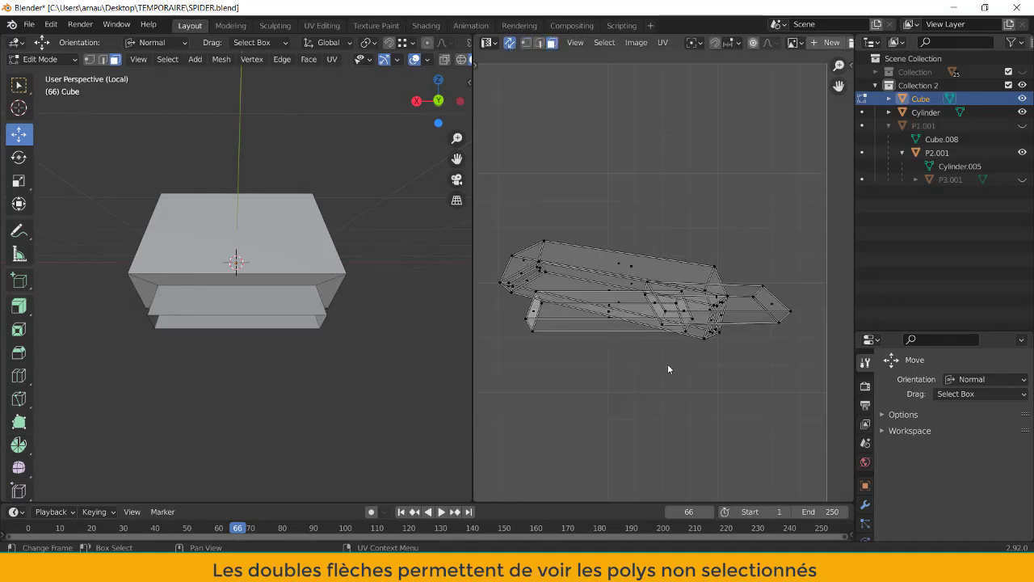
left_click(771, 307)
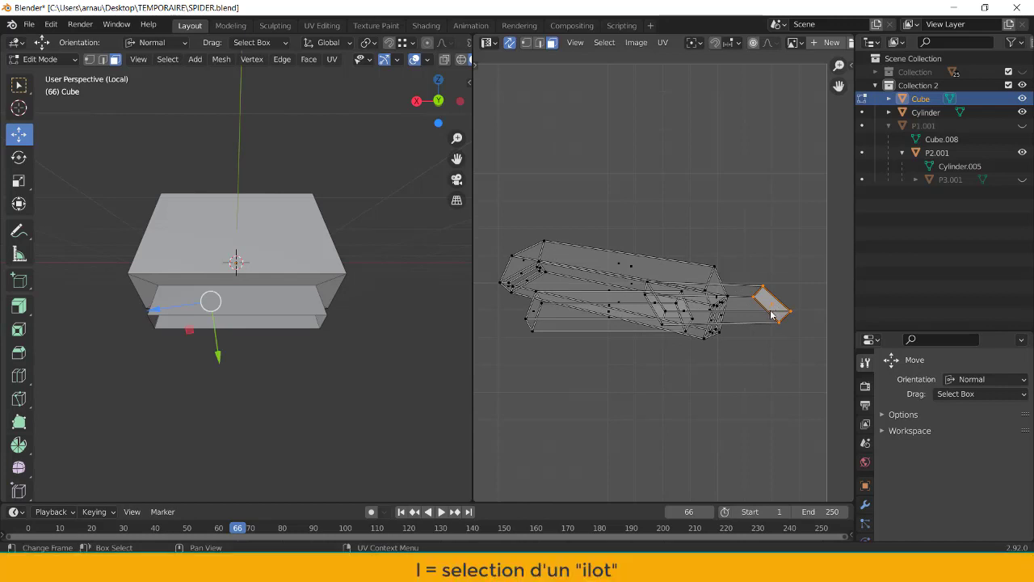
key("l")
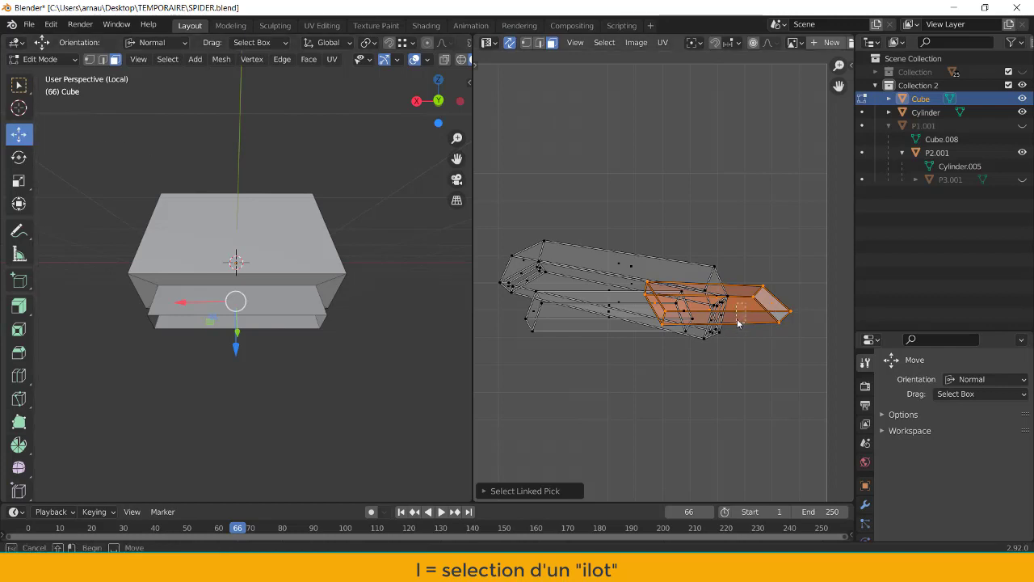
key("ctrl+z")
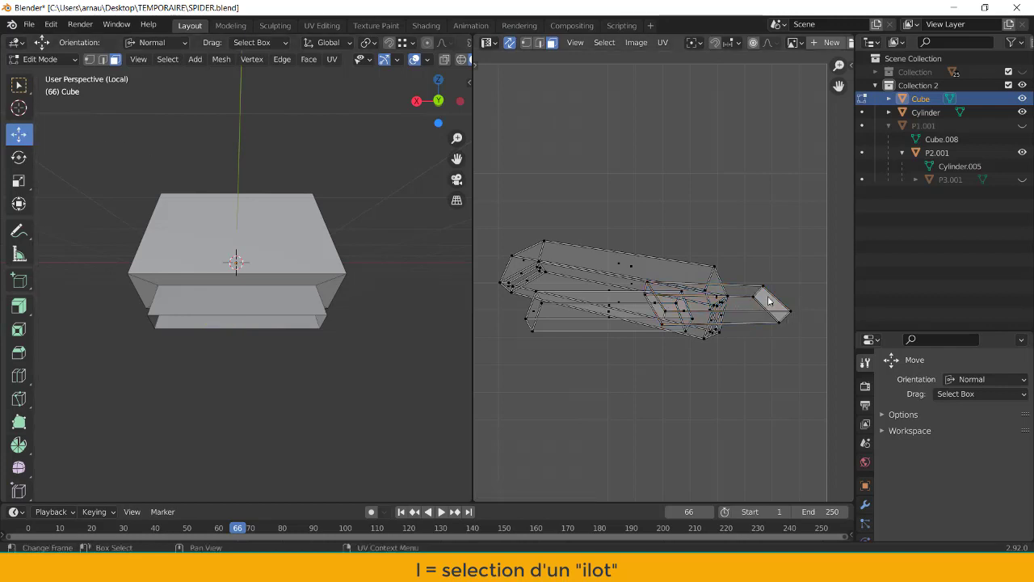
key("l")
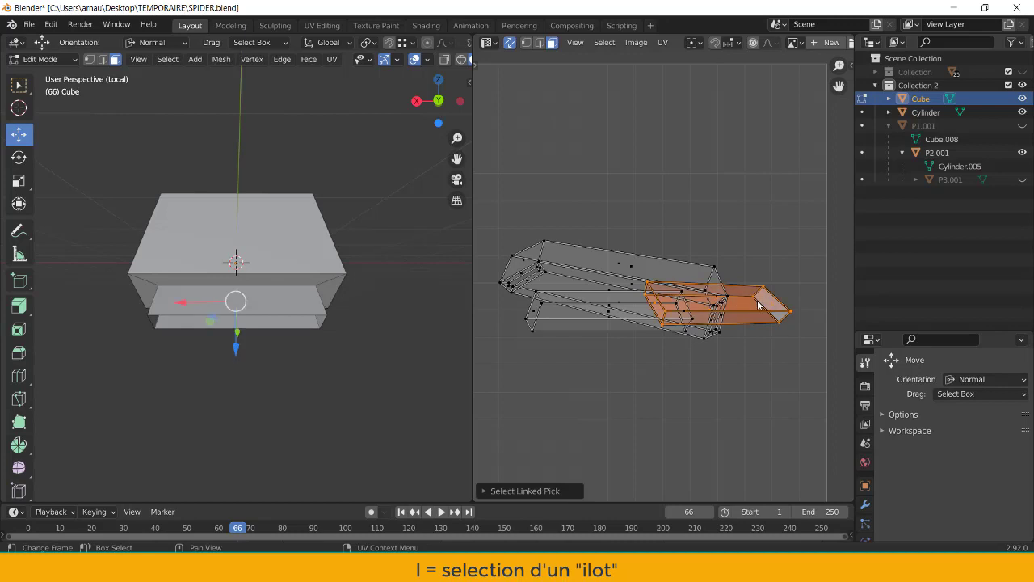
left_click_drag(472, 196, 371, 198)
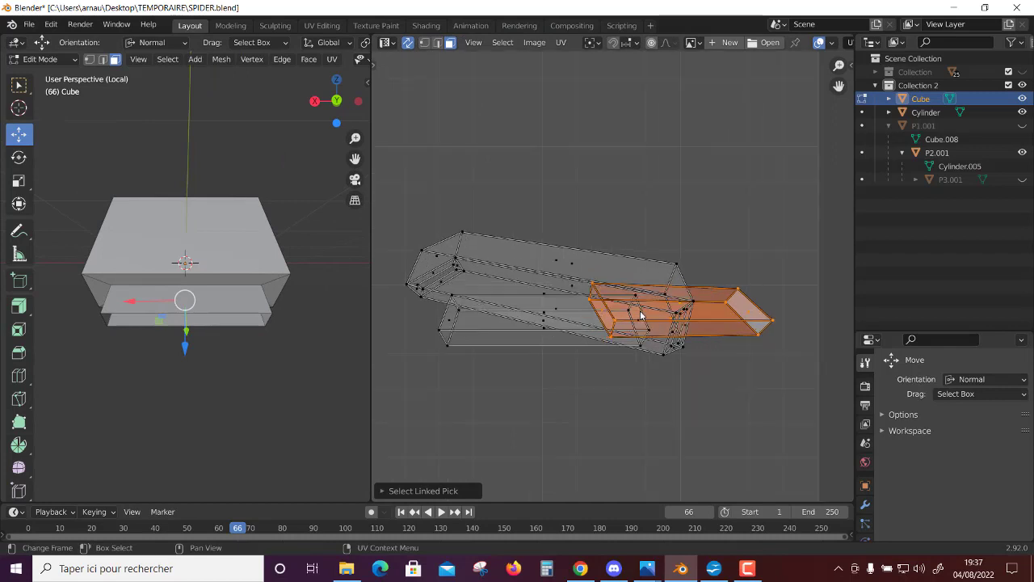
scroll(732, 316, "up", 1)
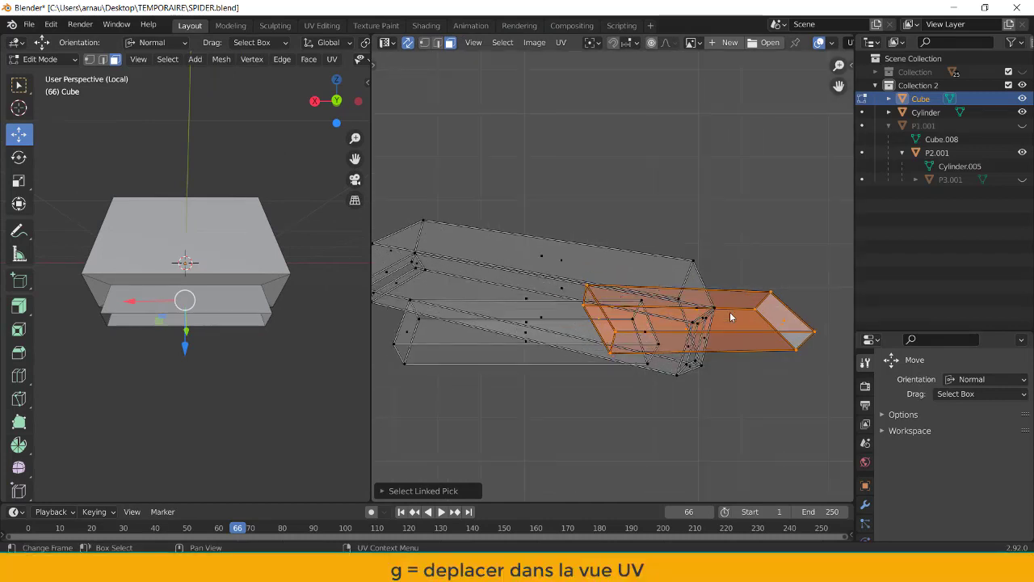
key("g")
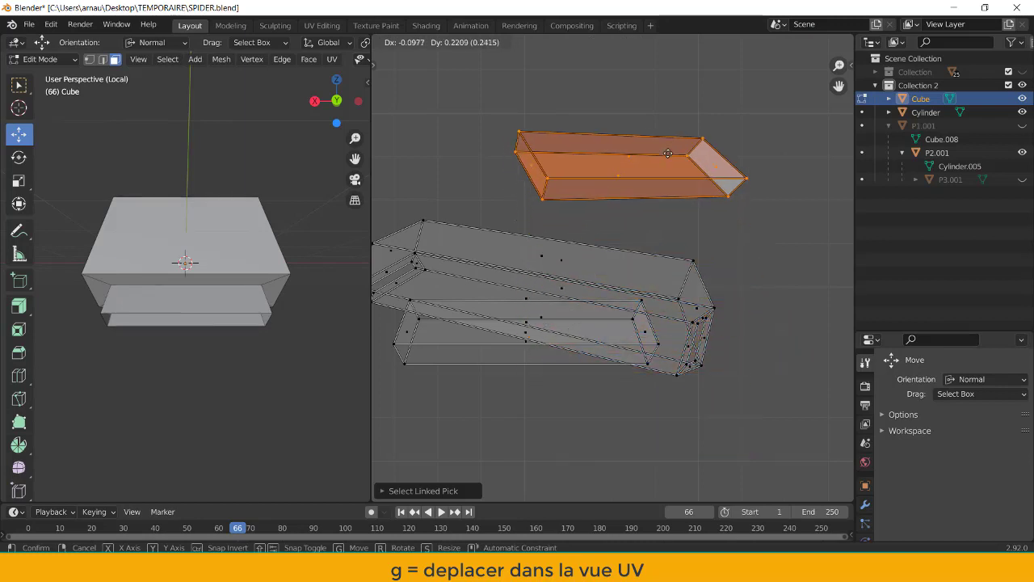
left_click(667, 153)
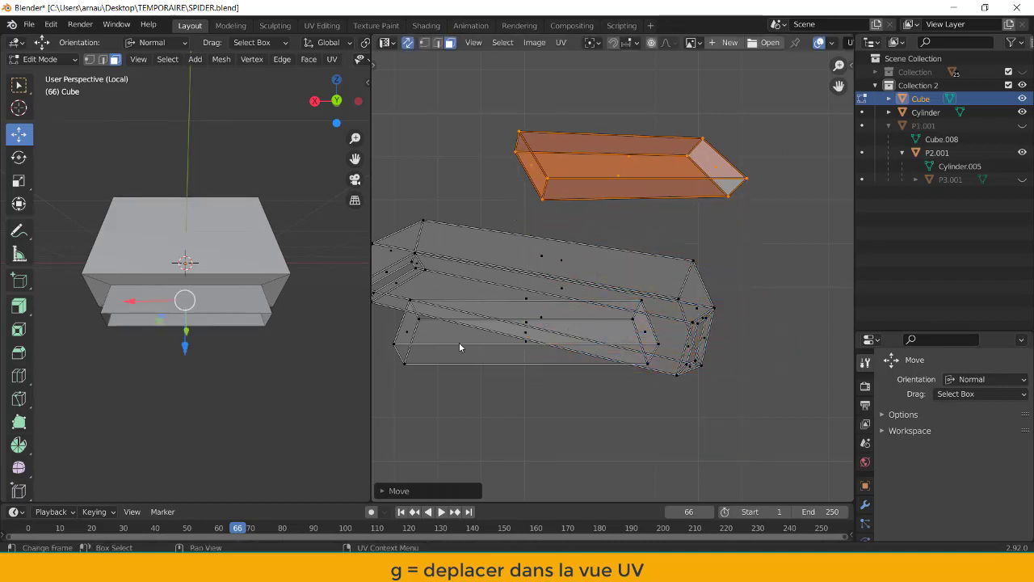
Move the lower slab island below the body's island, then switch to edge select.
key("l")
key("alt+a")
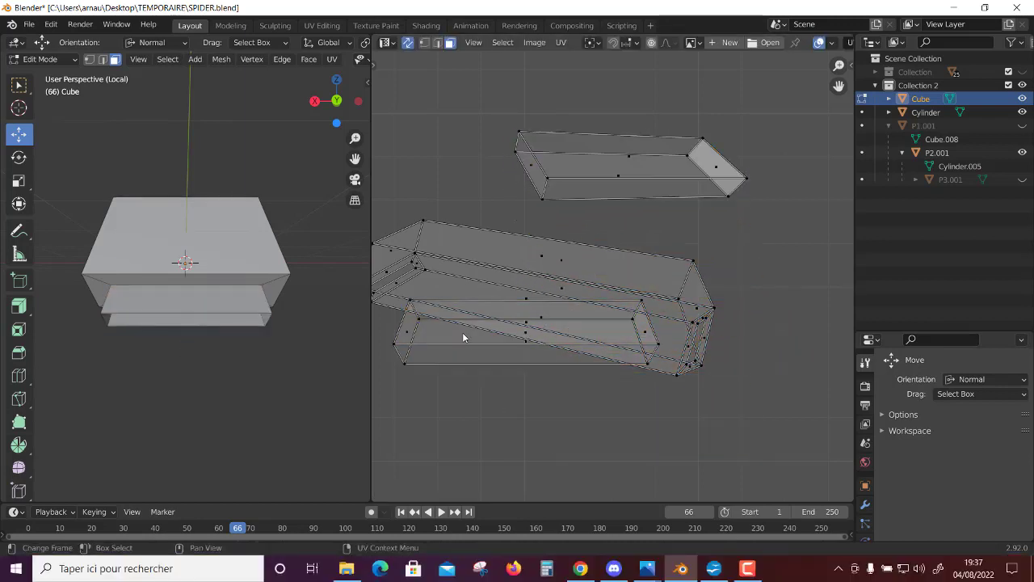
key("l")
key("g")
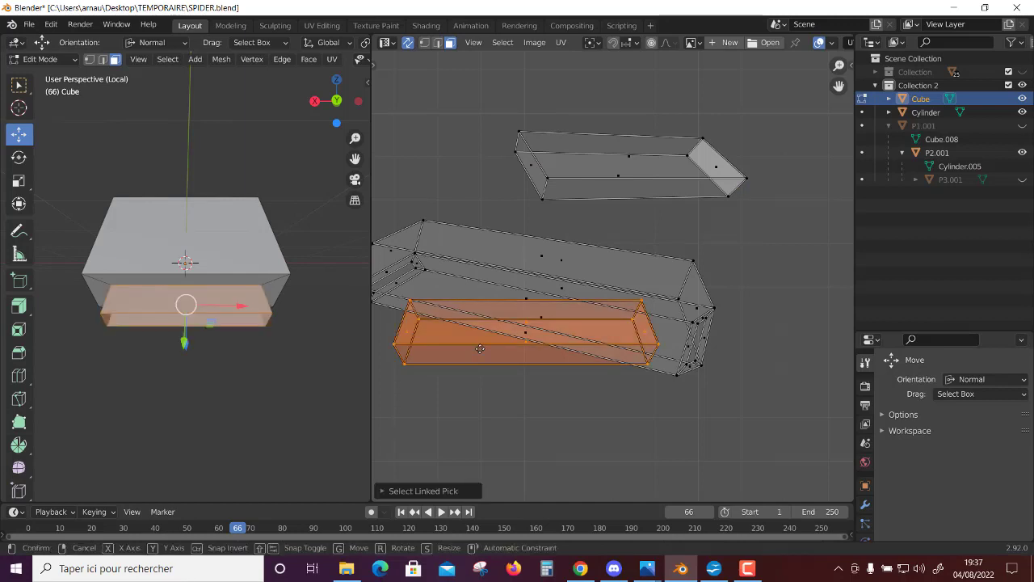
left_click(485, 434)
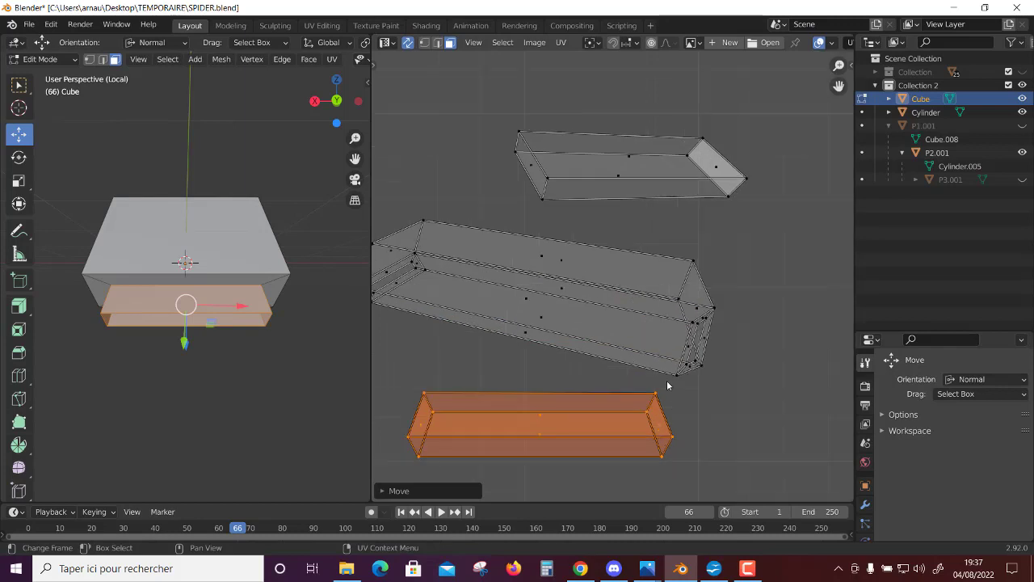
left_click(438, 44)
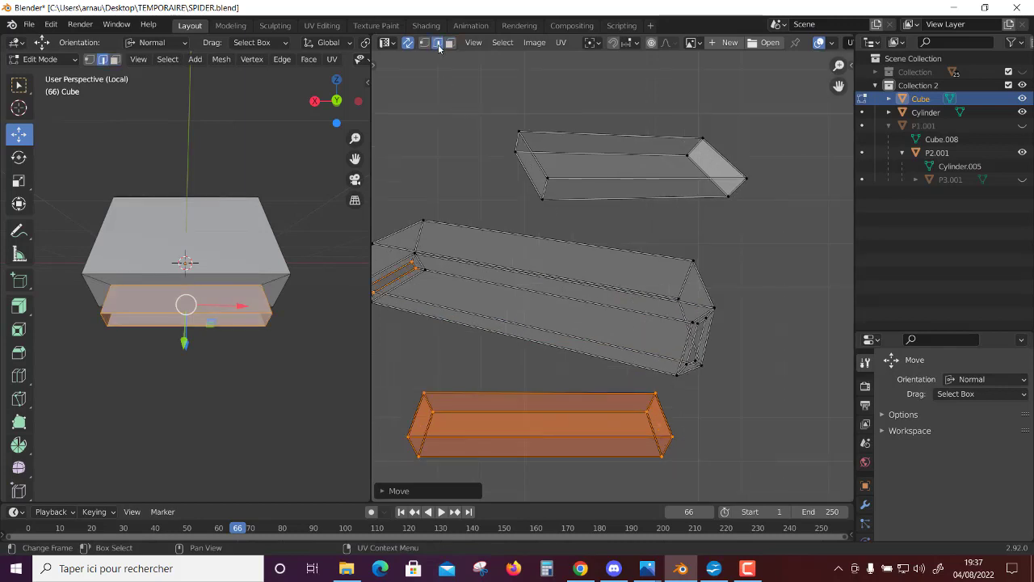
left_click(663, 417)
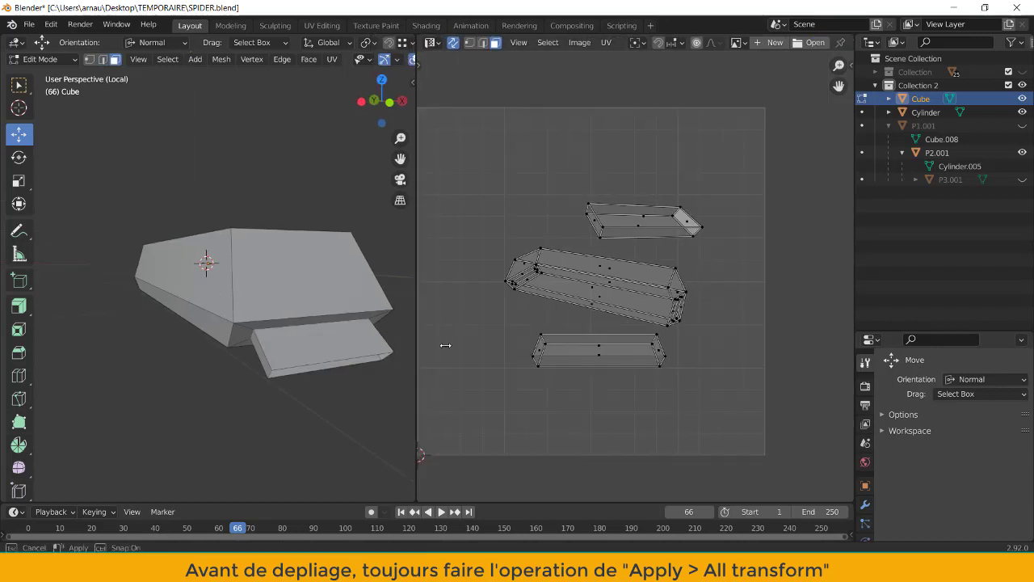
Apply All Transforms to the Cube in Object Mode, then return to Edit Mode.
left_click_drag(445, 345, 474, 345)
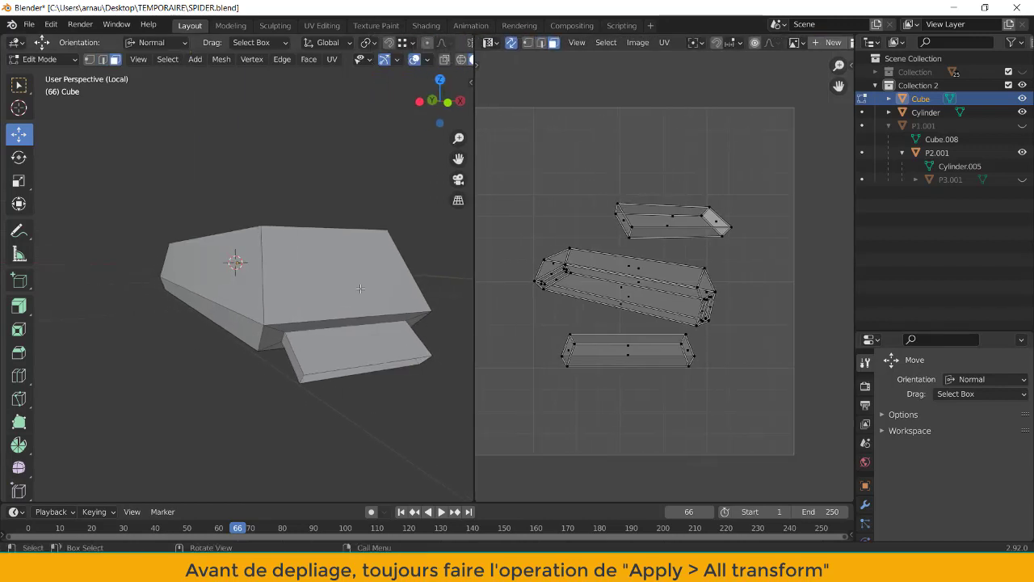
left_click(45, 59)
left_click(47, 75)
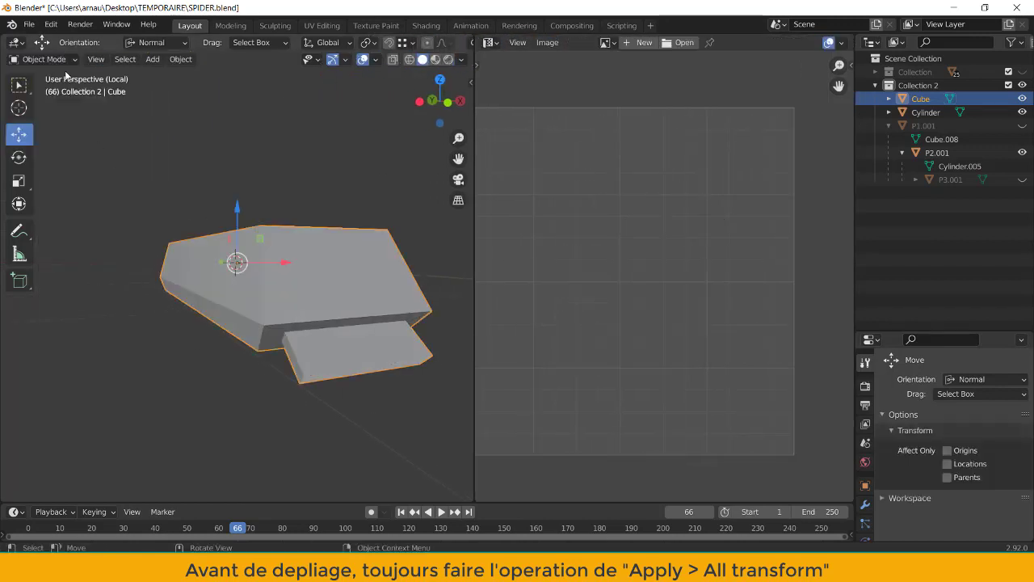
left_click(180, 60)
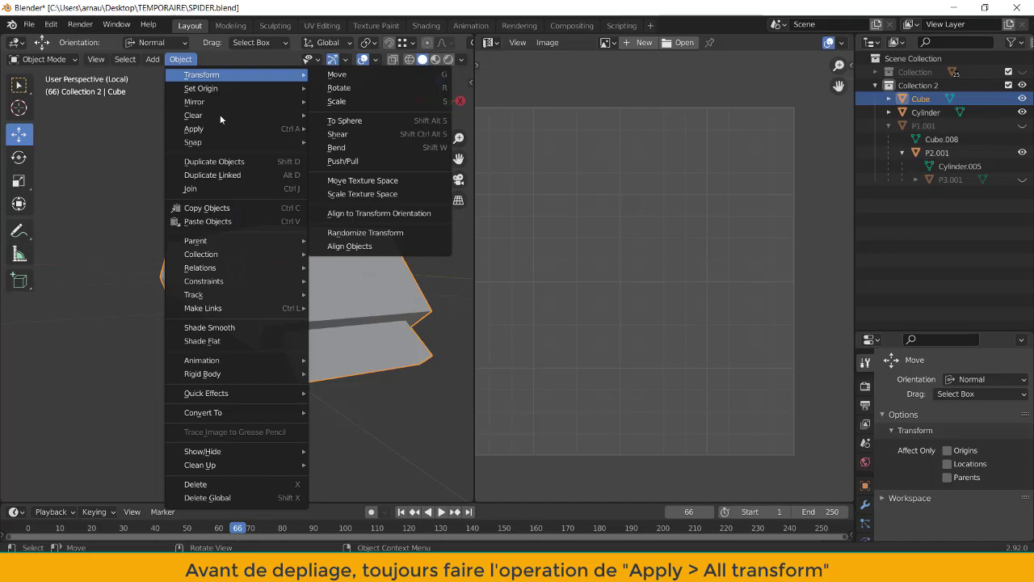
mouse_move(194, 129)
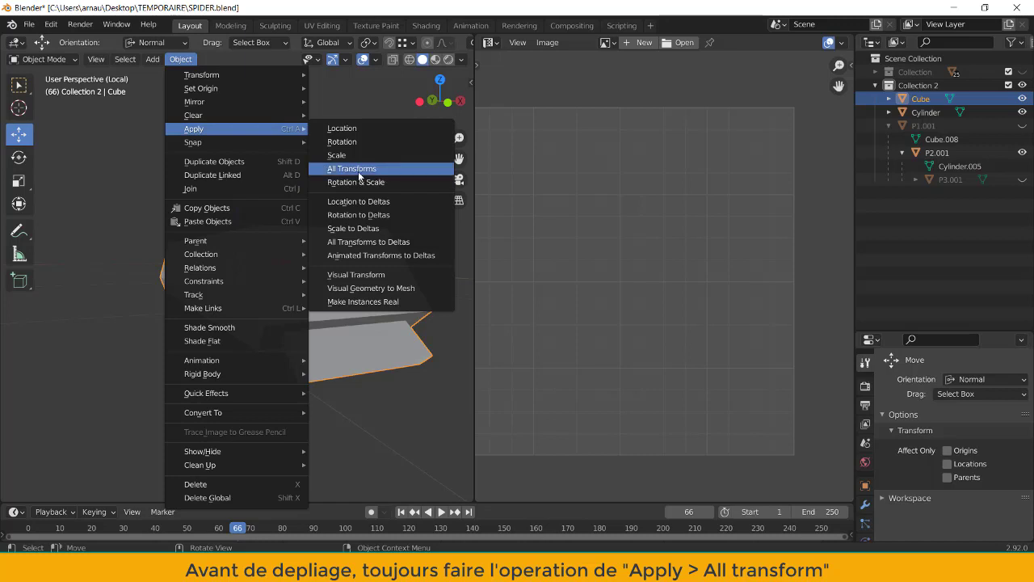
left_click(360, 176)
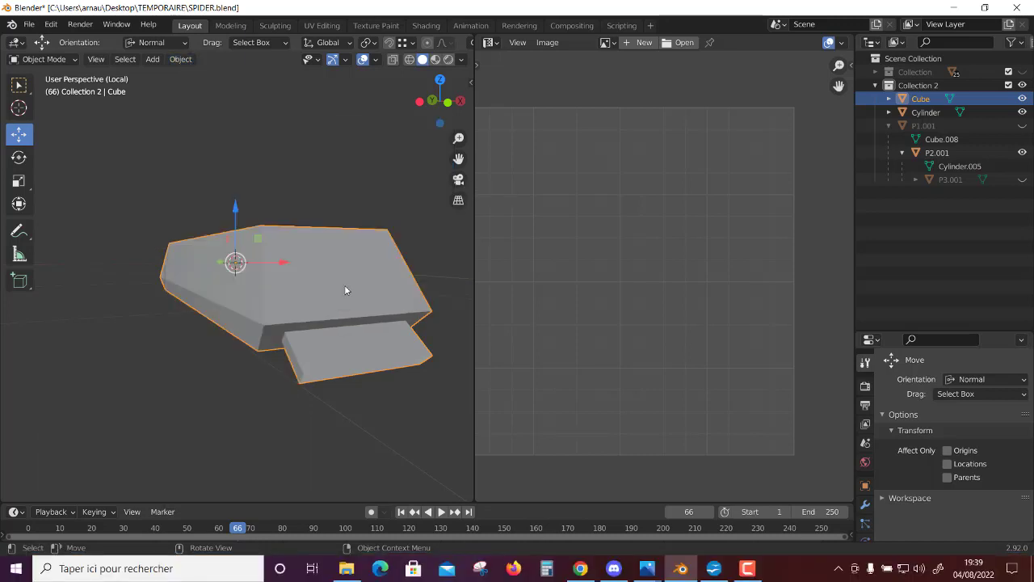
left_click(45, 59)
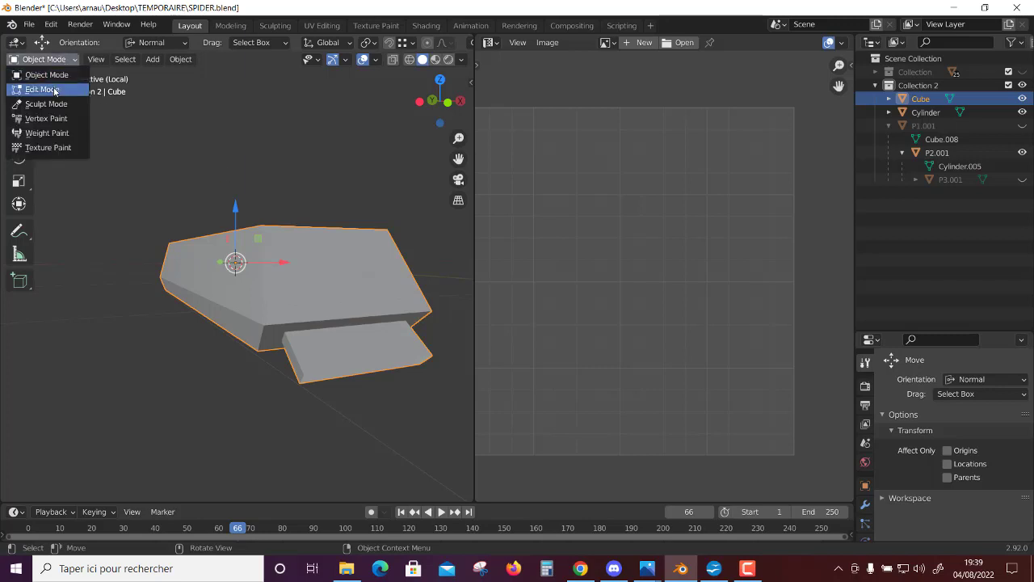
left_click(54, 90)
left_click(700, 223)
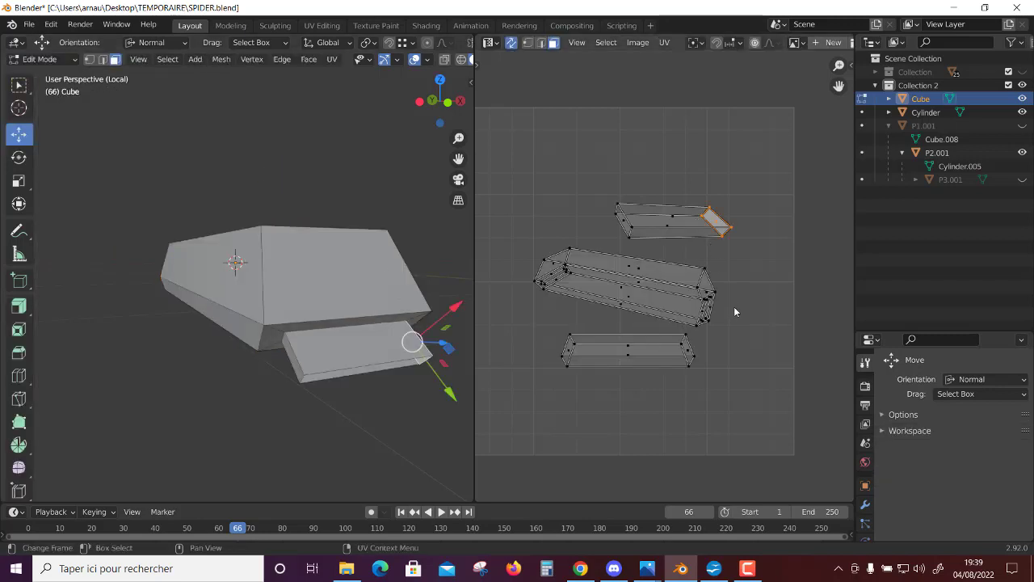
Clear the mesh selection and save the file.
scroll(735, 312, "up", 1)
mouse_move(339, 347)
middle_mouse_down()
mouse_move(295, 337)
mouse_move(322, 311)
middle_mouse_up()
scroll(295, 337, "up", 2)
key("alt+a")
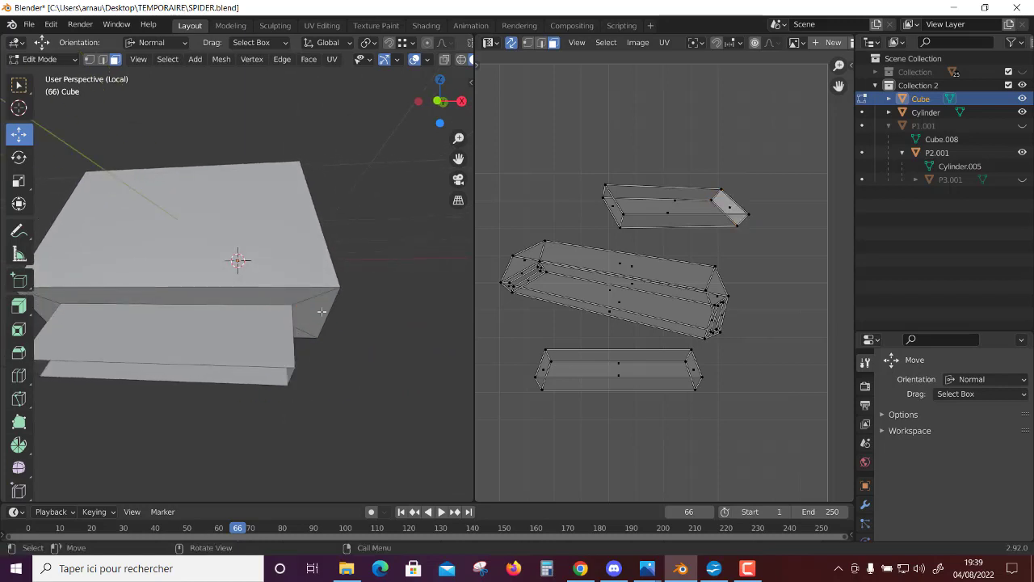
key("ctrl+s")
Mark a seam on the lower block's end edge and unwrap its UV island.
key("2")
left_click(290, 342)
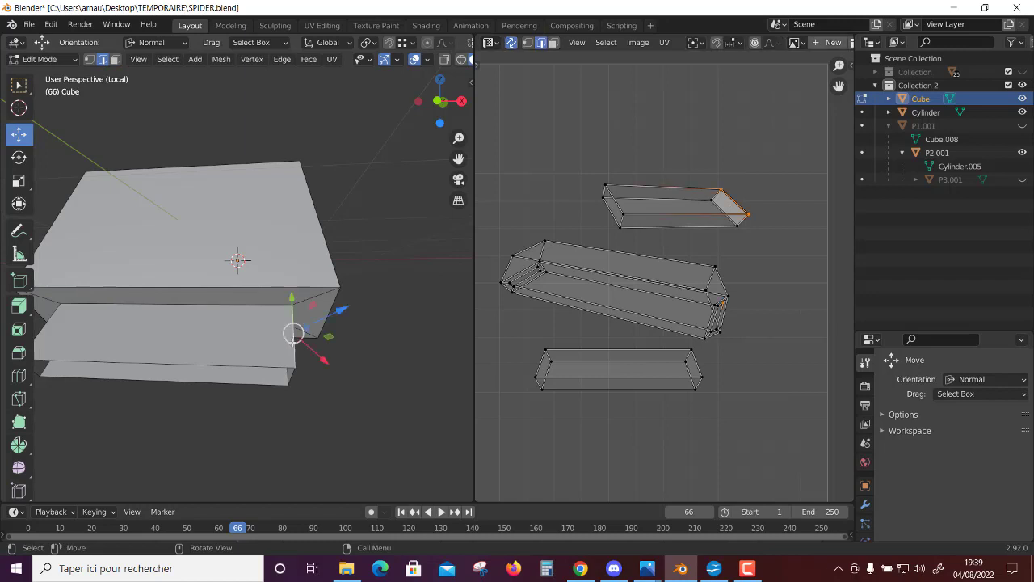
right_click(298, 341)
left_click(298, 342)
key("l")
right_click(722, 196)
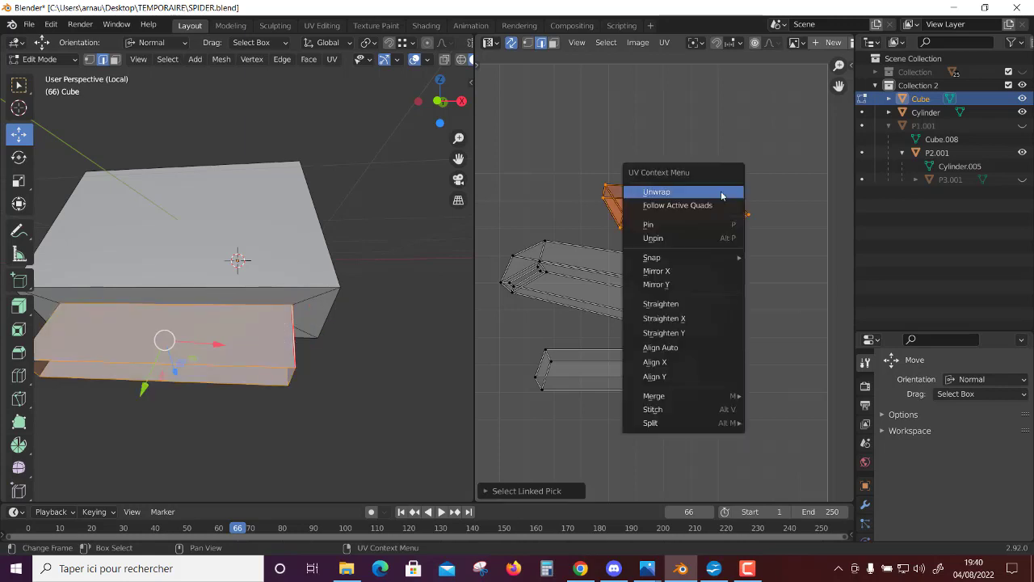
left_click(721, 192)
Reselect the lower block's island and unwrap it again into a strip along the left side.
scroll(686, 420, "down", 4)
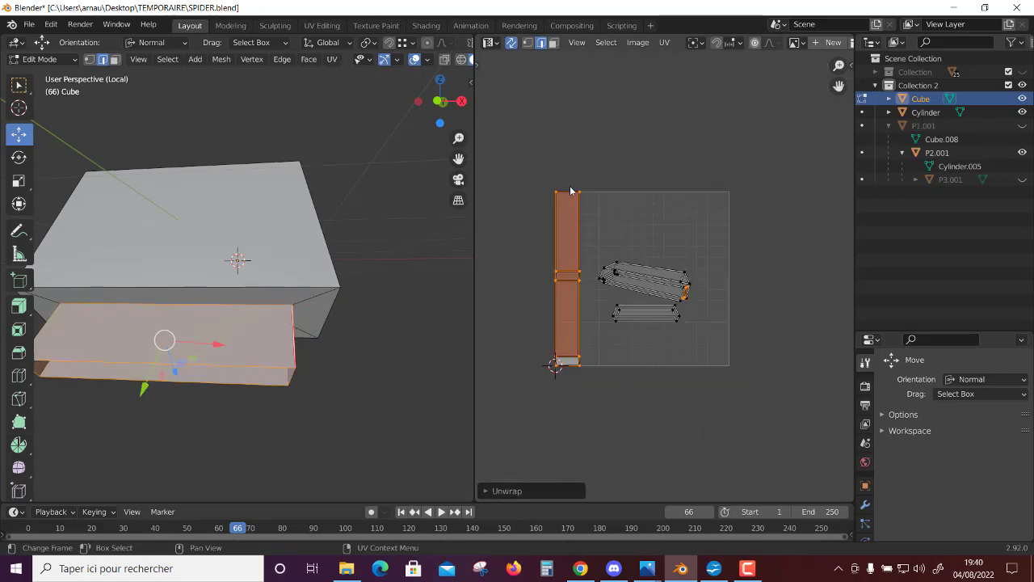
scroll(650, 399, "up", 2)
scroll(650, 400, "up", 1)
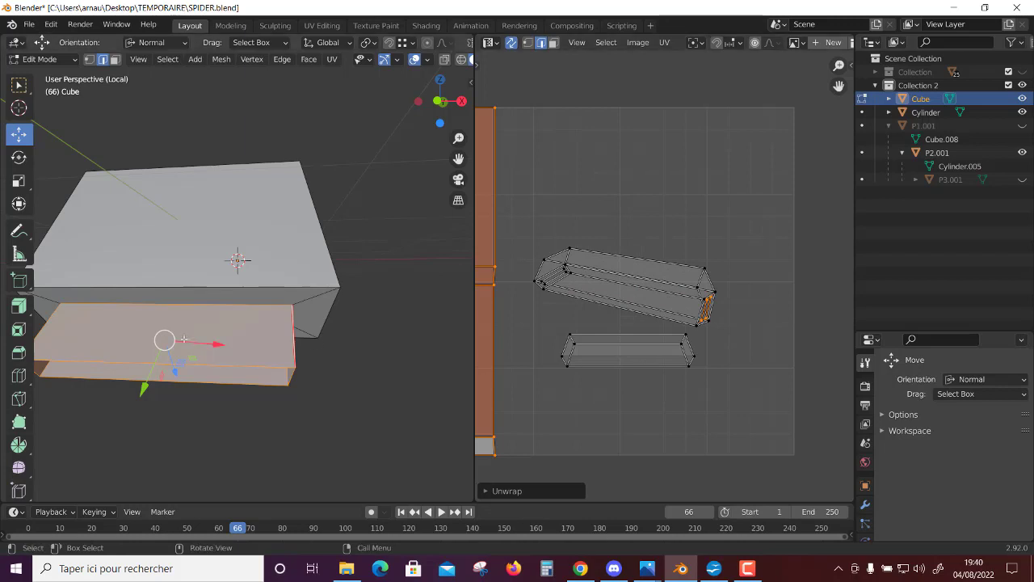
mouse_move(326, 343)
middle_mouse_down()
mouse_move(253, 341)
mouse_move(339, 374)
middle_mouse_up()
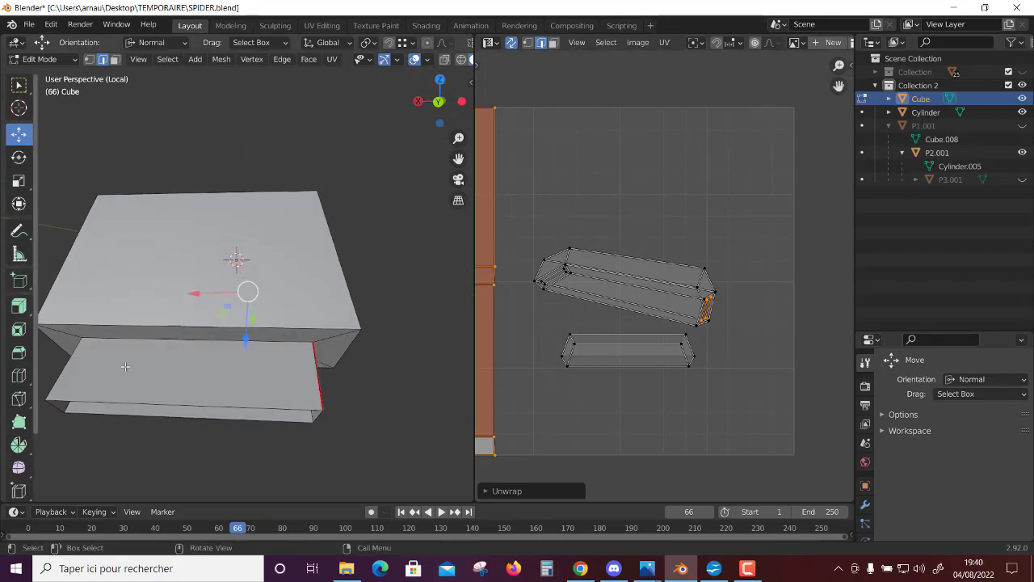
left_click(680, 348)
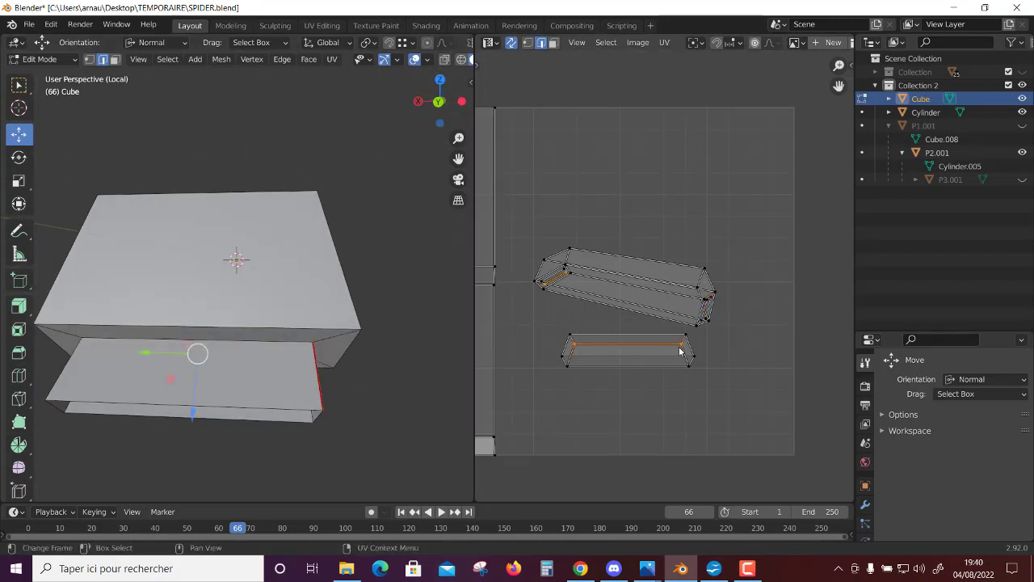
key("l")
right_click(667, 308)
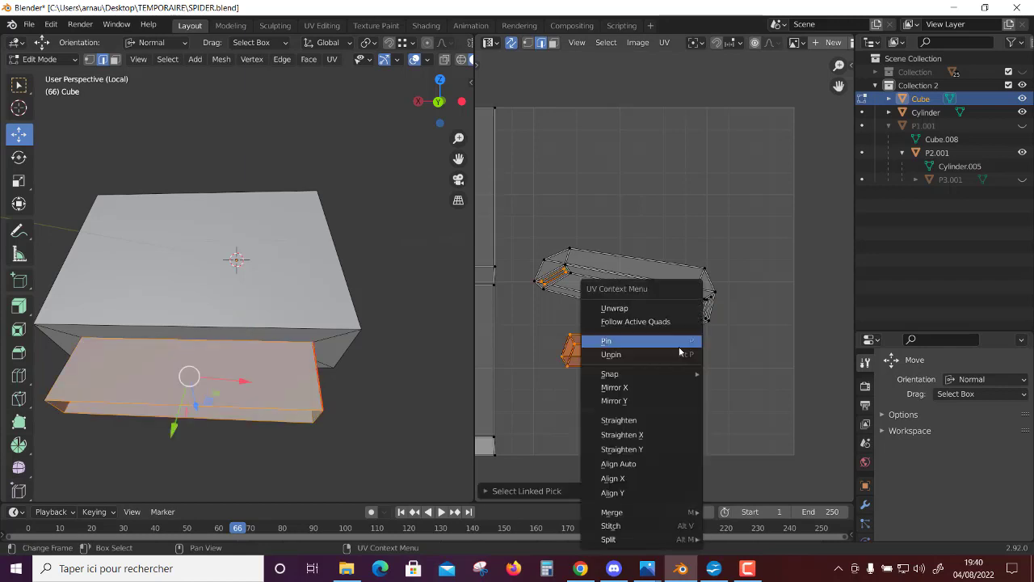
left_click(664, 310)
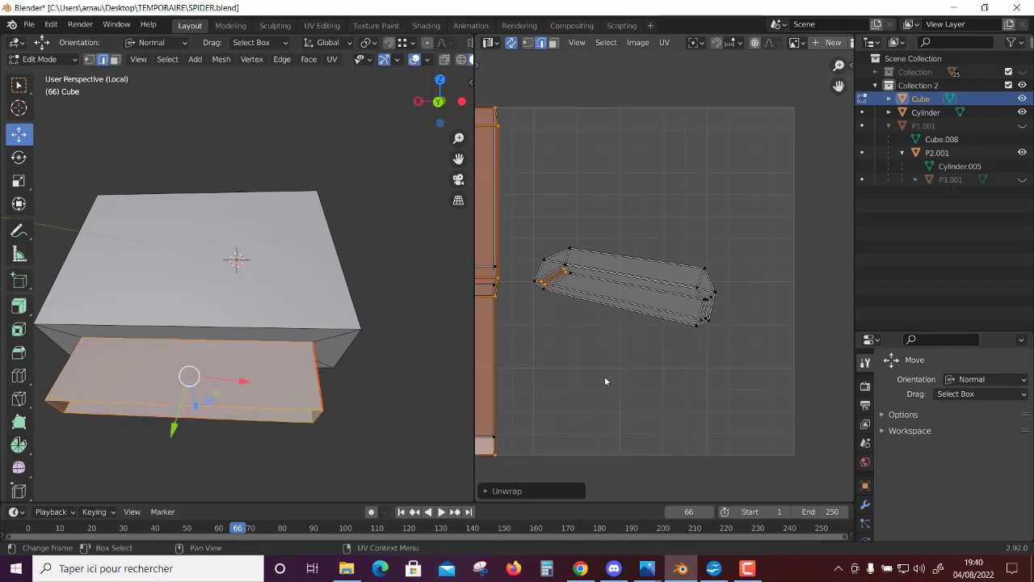
scroll(598, 377, "down", 2)
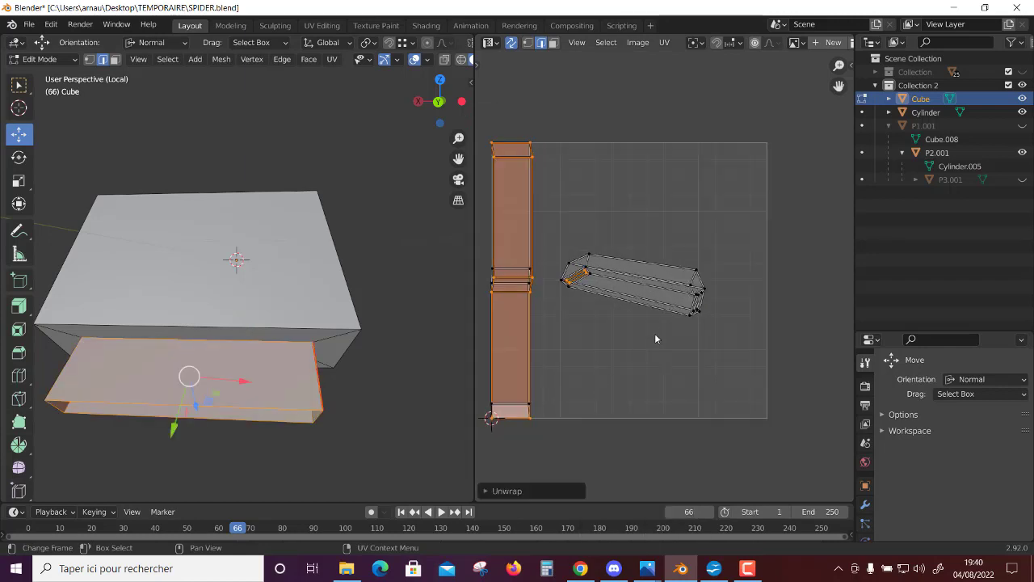
middle_click_drag(653, 379, 690, 376)
scroll(682, 301, "up", 2)
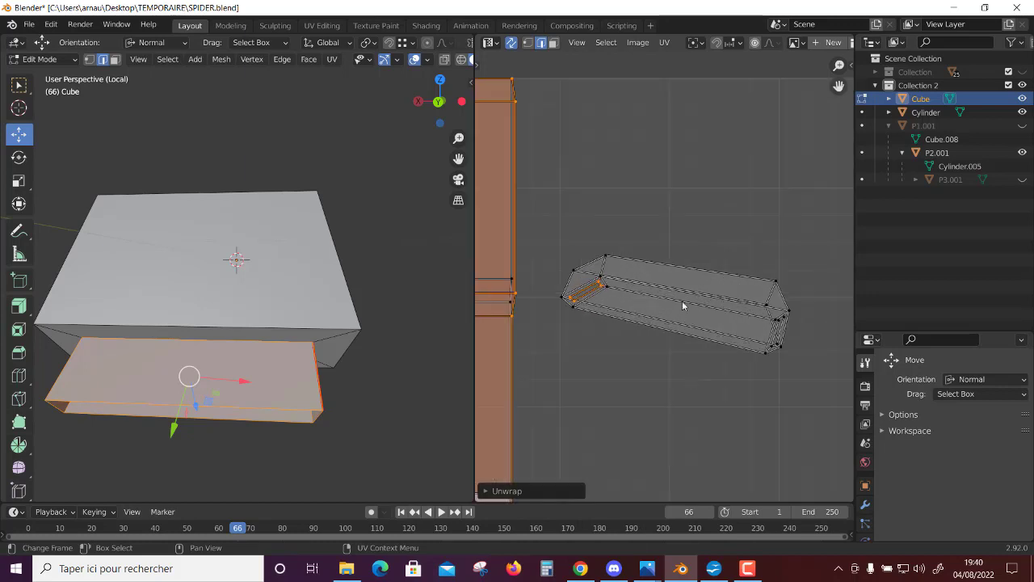
Select the body block's long edges from several angles.
left_click(675, 293)
mouse_move(369, 353)
middle_mouse_down()
mouse_move(348, 360)
mouse_move(312, 332)
mouse_move(282, 339)
mouse_move(302, 323)
mouse_move(328, 325)
mouse_move(280, 348)
mouse_move(369, 346)
mouse_move(335, 346)
mouse_move(363, 326)
mouse_move(362, 304)
mouse_move(354, 315)
middle_mouse_up()
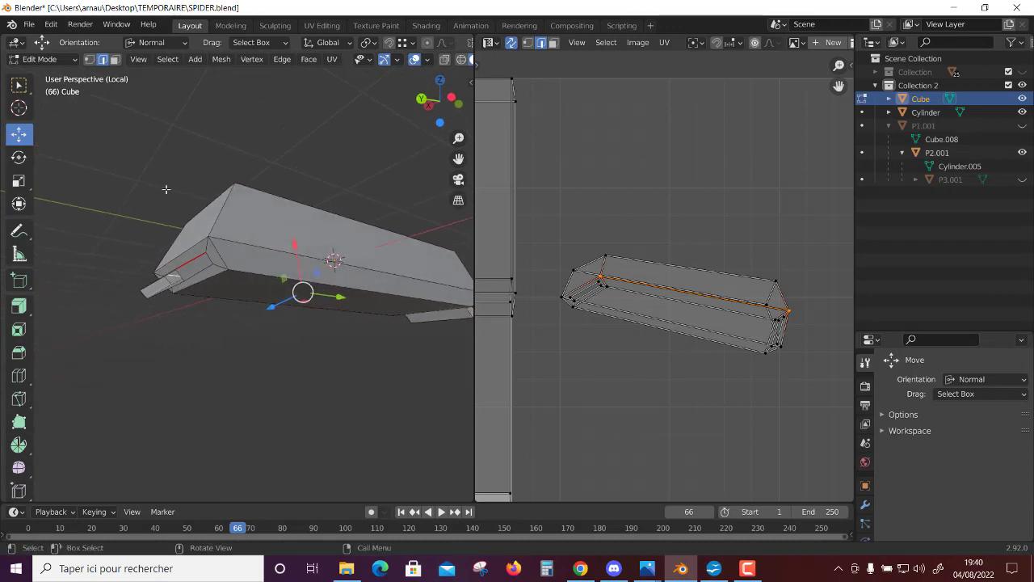
left_click(221, 261)
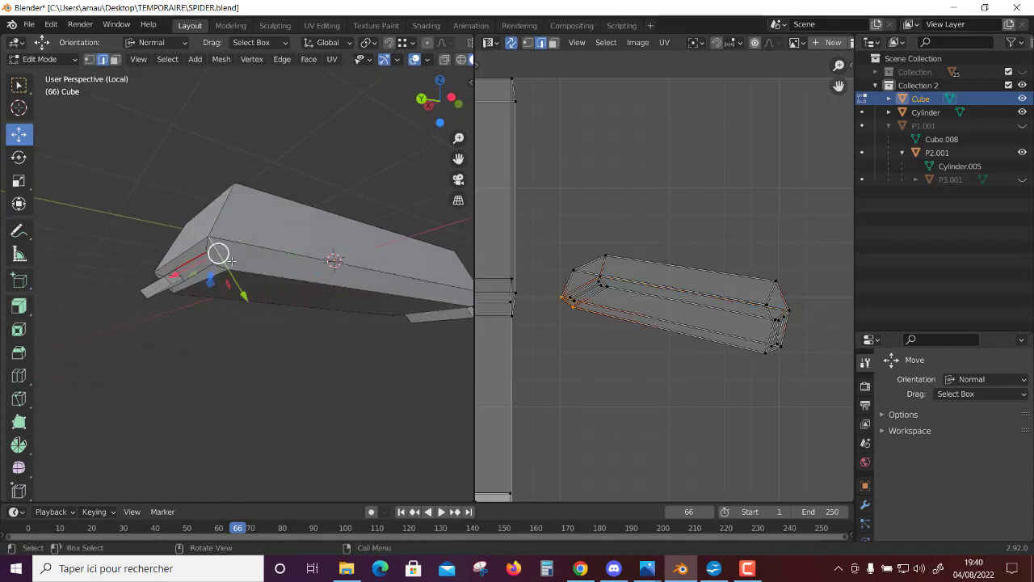
left_click(307, 280)
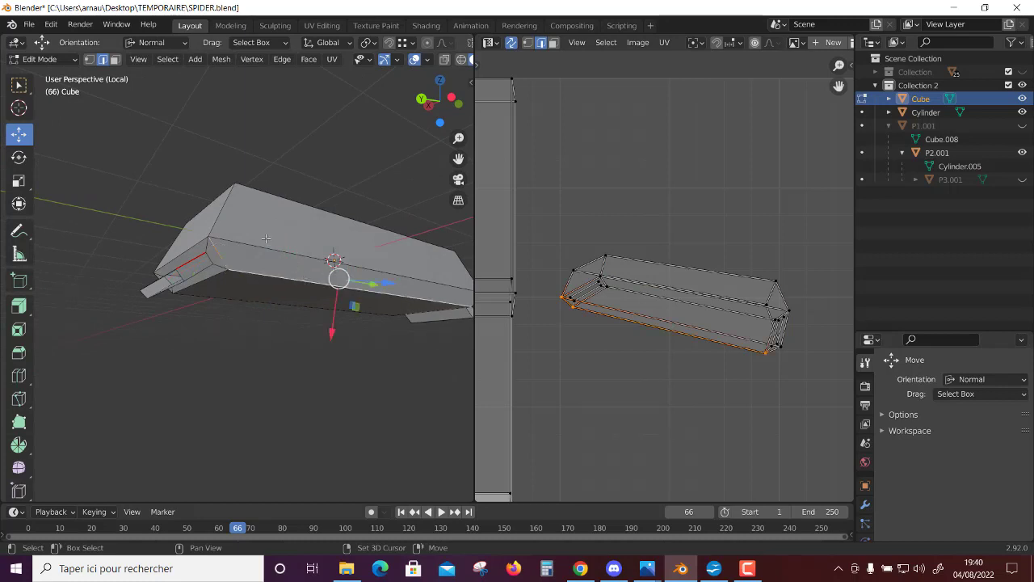
left_click(214, 277, "shift")
left_click(214, 222, "shift")
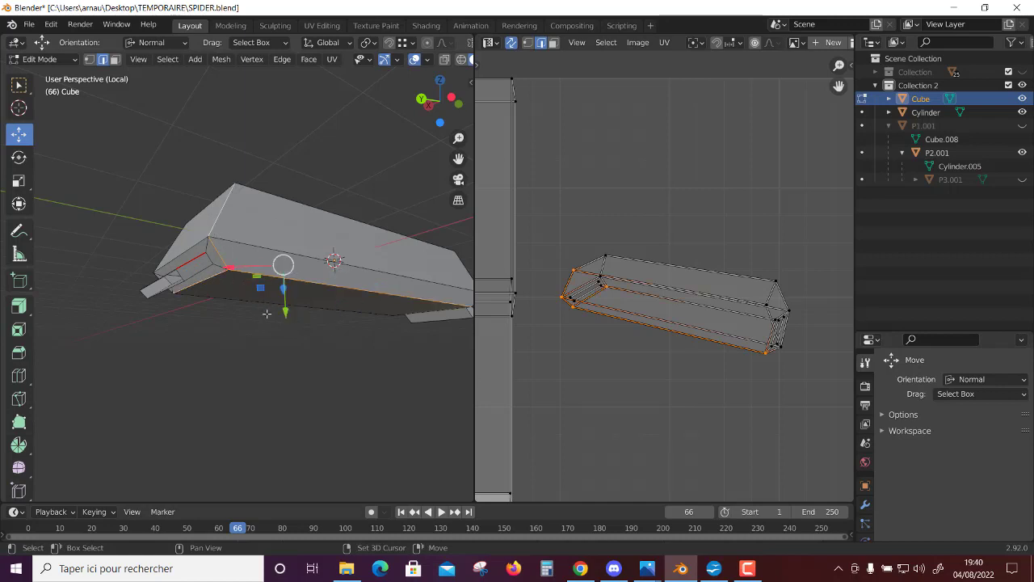
middle_click_drag(422, 344, 278, 357)
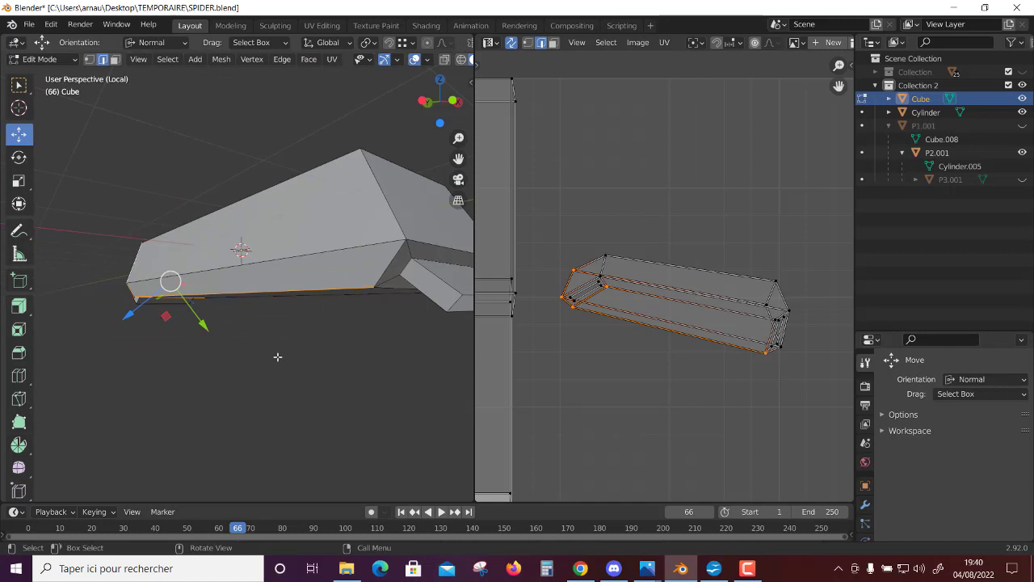
left_click(389, 266, "shift")
mouse_move(394, 228)
middle_mouse_down()
mouse_move(379, 360)
mouse_move(385, 227)
mouse_move(318, 370)
mouse_move(351, 388)
mouse_move(459, 382)
mouse_move(379, 315)
mouse_move(362, 323)
mouse_move(367, 299)
mouse_move(364, 374)
mouse_move(257, 259)
mouse_move(354, 308)
middle_mouse_up()
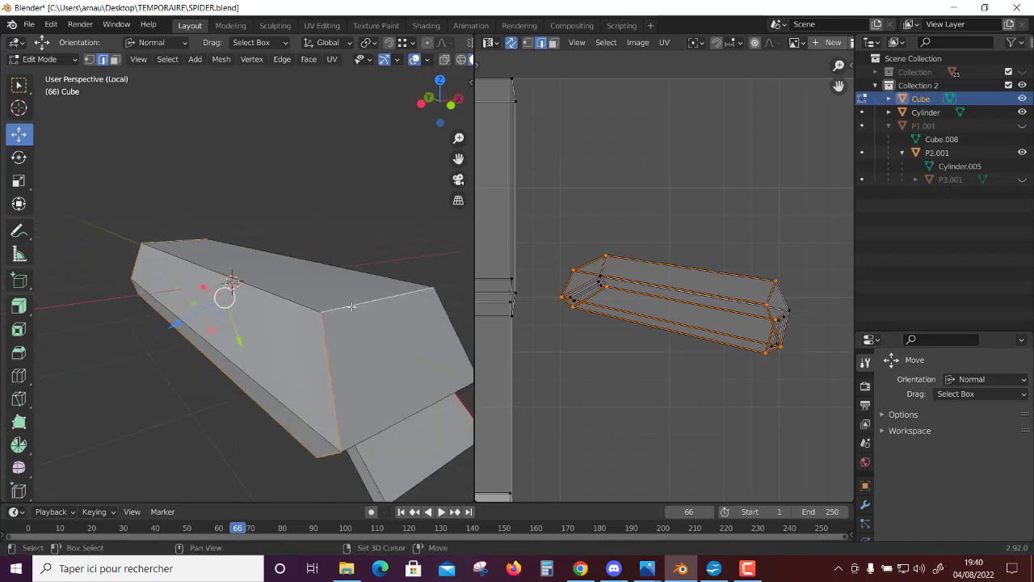
Mark the selected body edges as seams.
right_click(364, 241)
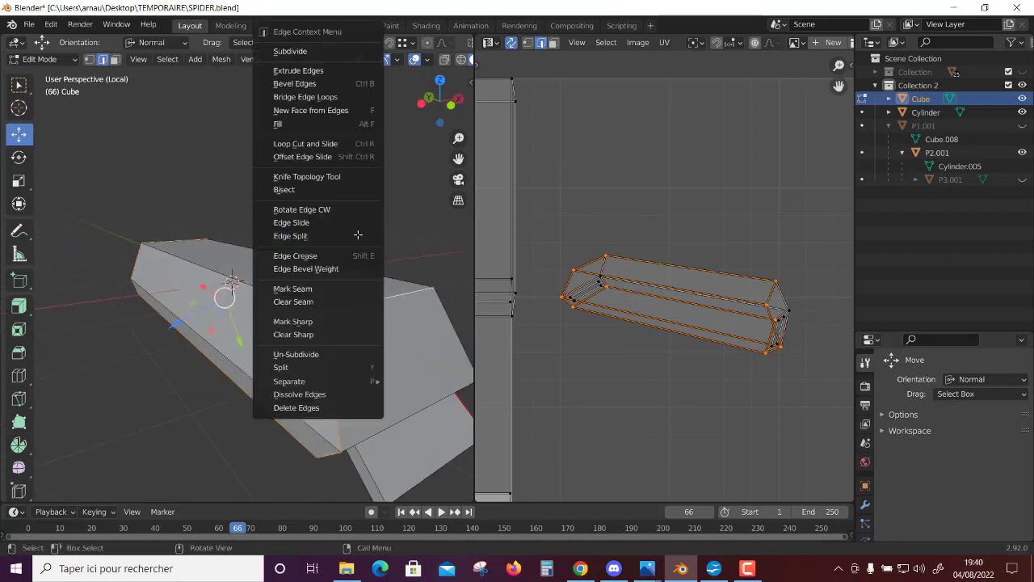
left_click(301, 289)
scroll(301, 288, "down", 3)
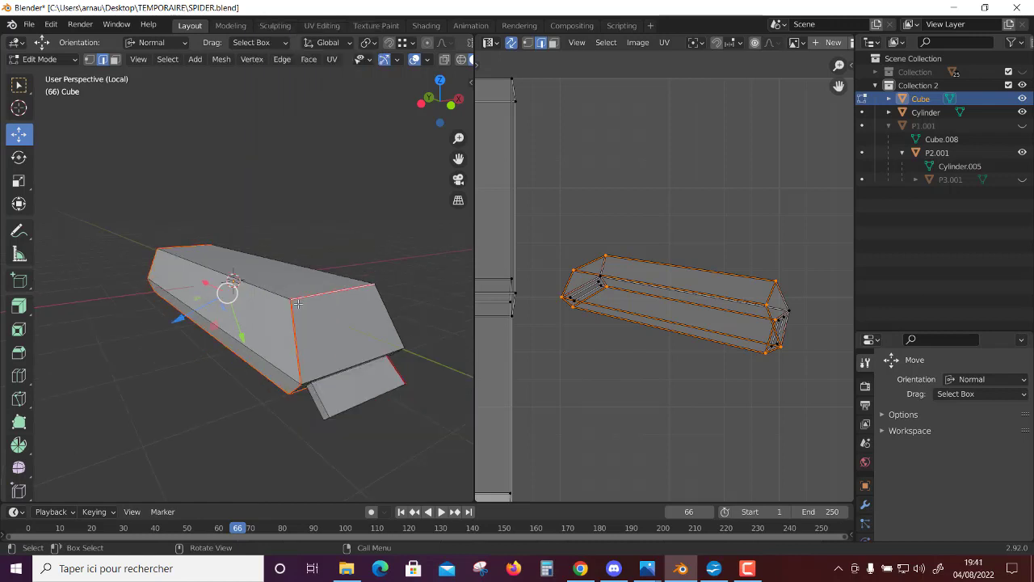
scroll(301, 288, "down", 2)
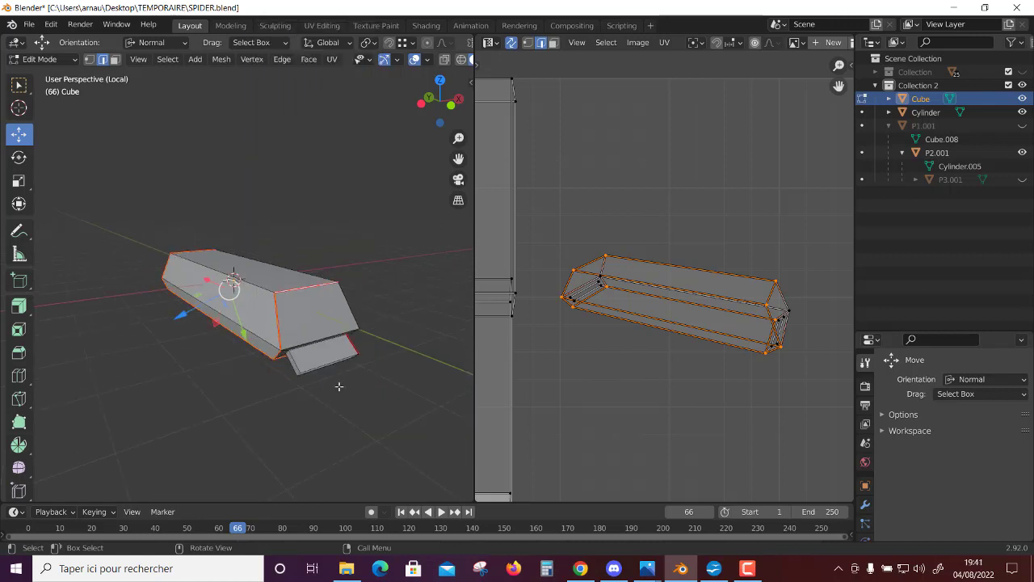
Select the body's UV island and unwrap it along its new seams.
key("l")
right_click(705, 281)
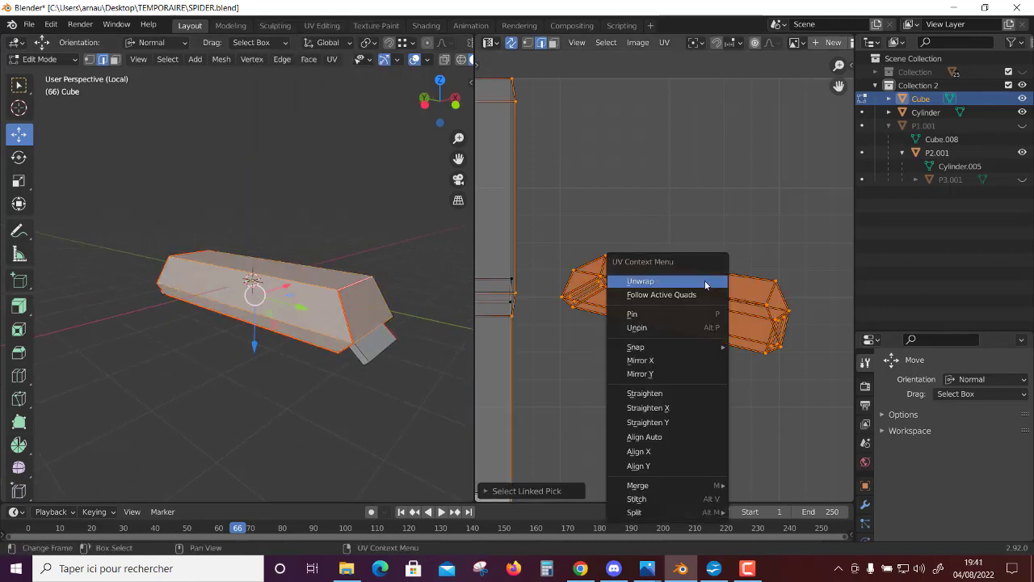
left_click(705, 282)
scroll(701, 344, "down", 3)
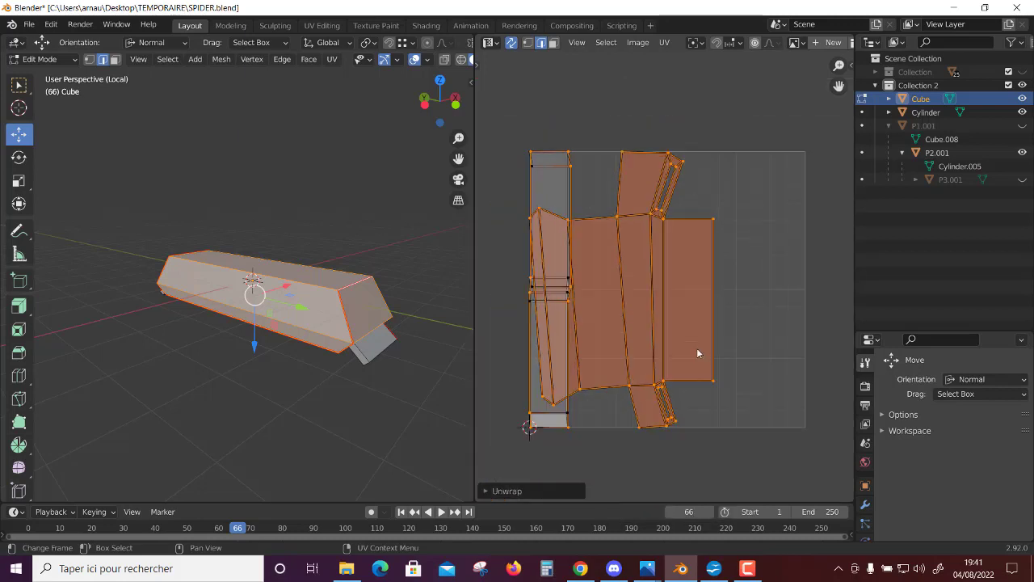
key("g")
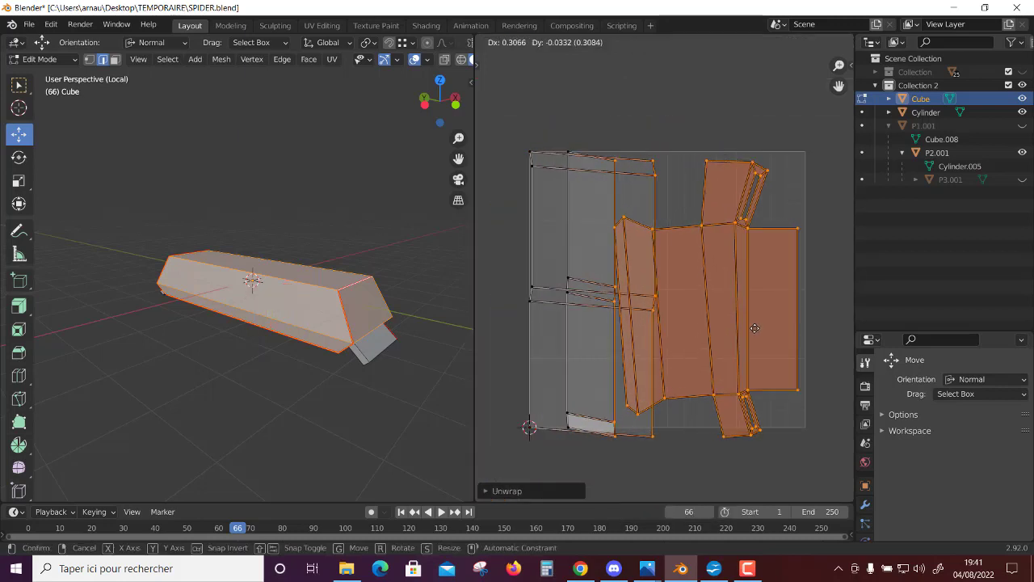
key("Escape")
Slide the unwrapped body island horizontally to the right within the UV square.
left_click(779, 382)
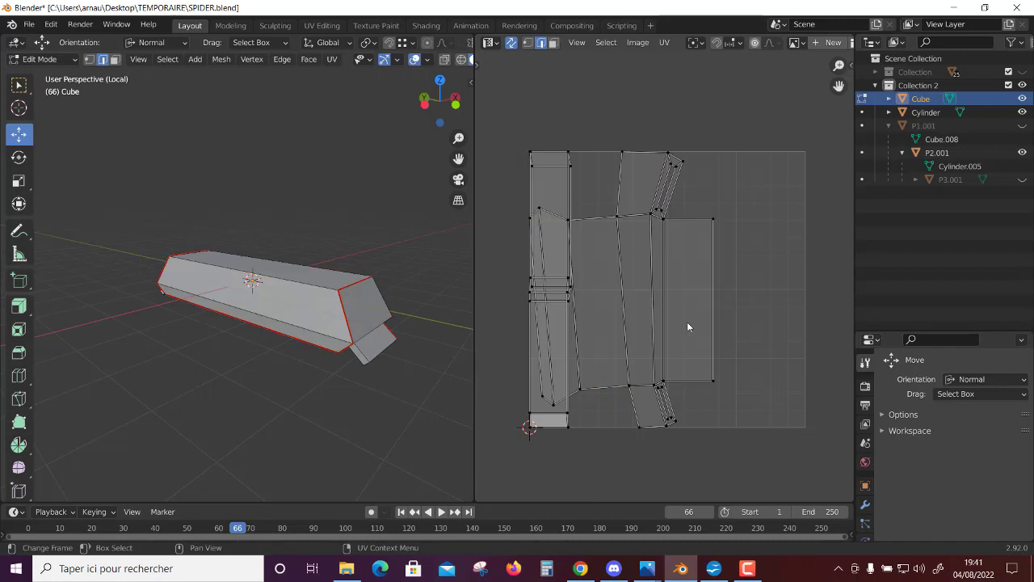
left_click(555, 42)
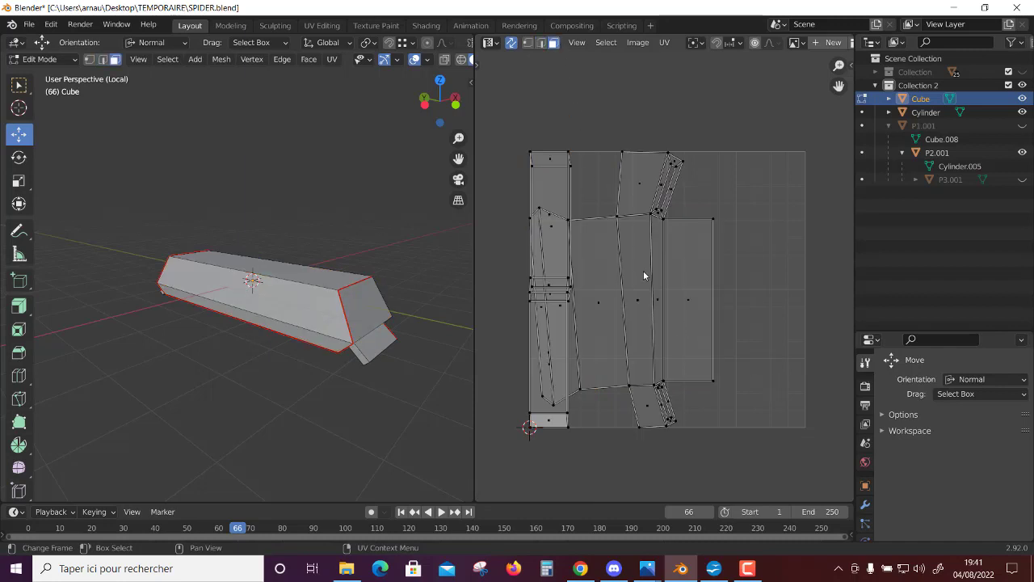
key("l")
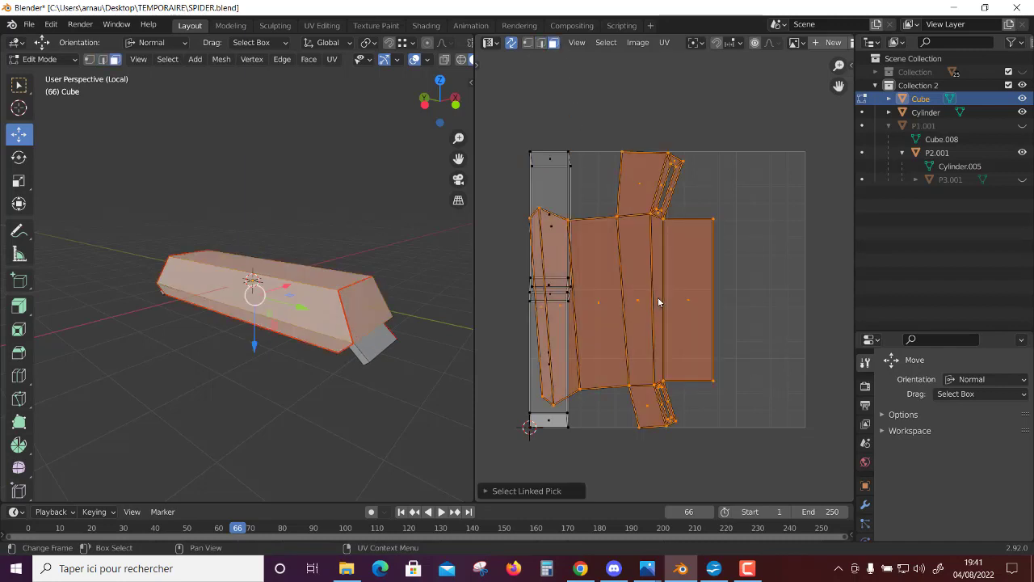
key("g")
key("x")
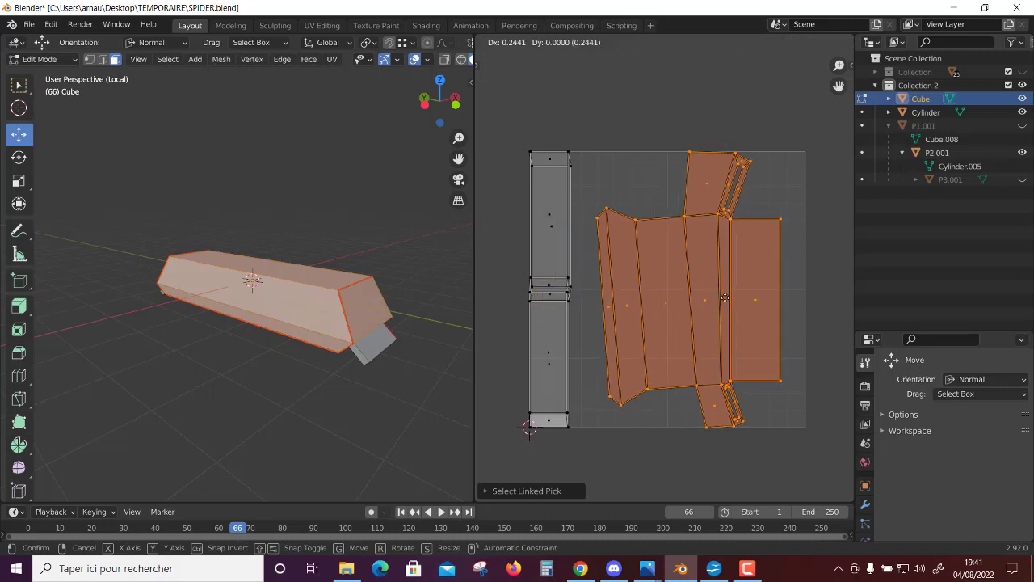
left_click(690, 412)
Deselect the UVs, zoom out and leave Local View to show the whole scene.
left_click(688, 452)
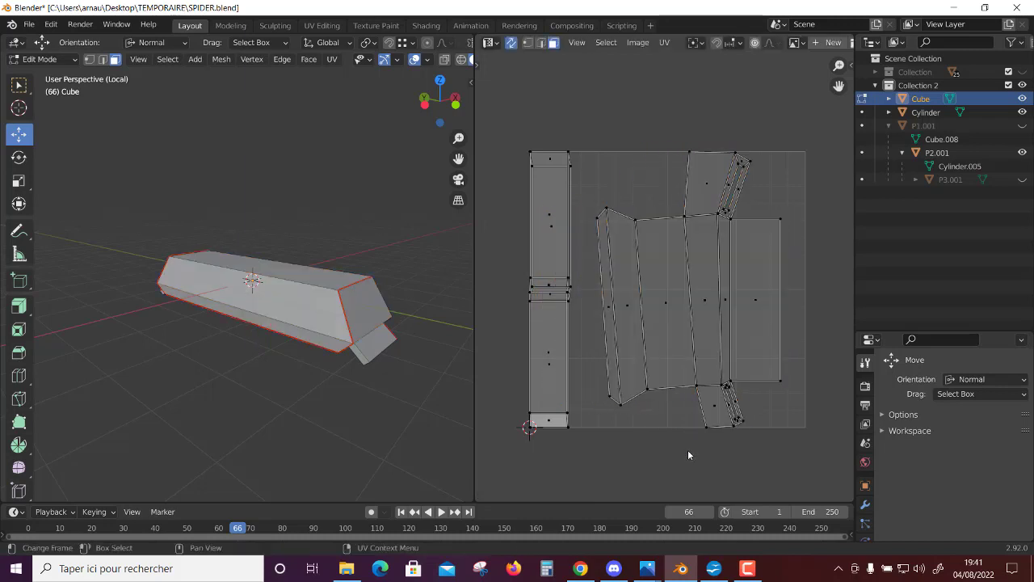
scroll(689, 452, "down", 1)
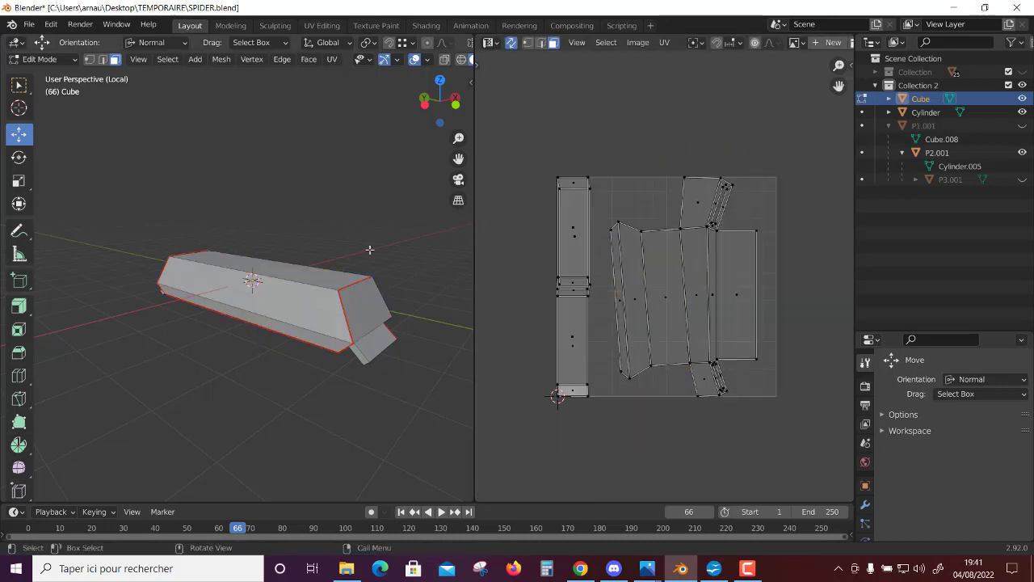
key("KP_Divide")
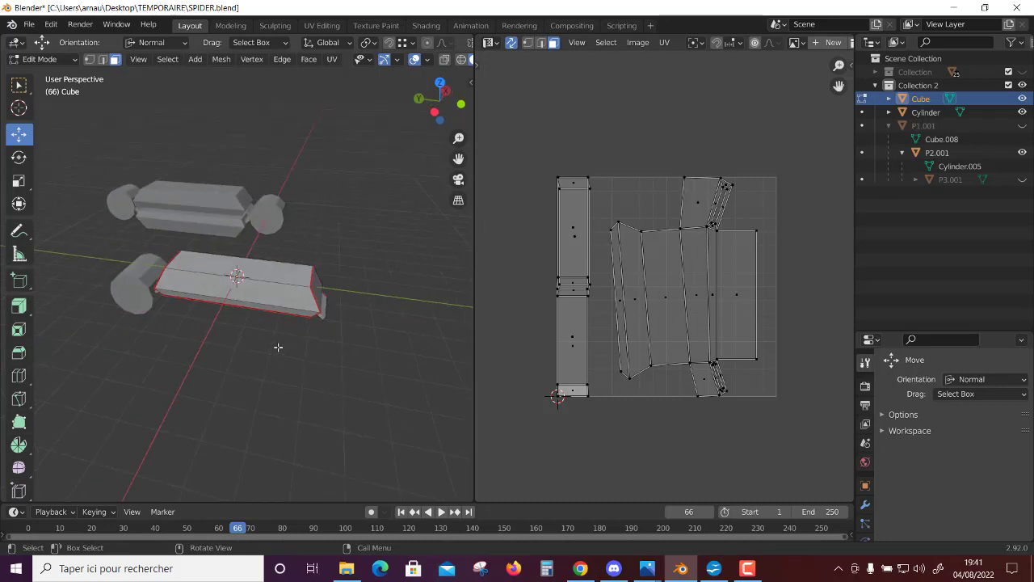
Return the body block to Object Mode.
middle_click_drag(278, 347, 192, 323)
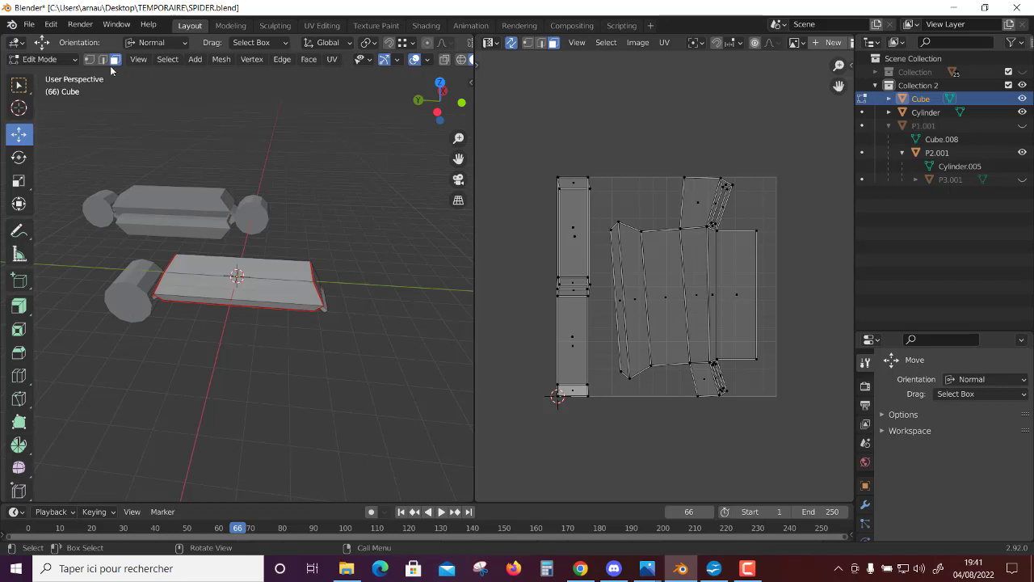
left_click(32, 63)
left_click(46, 74)
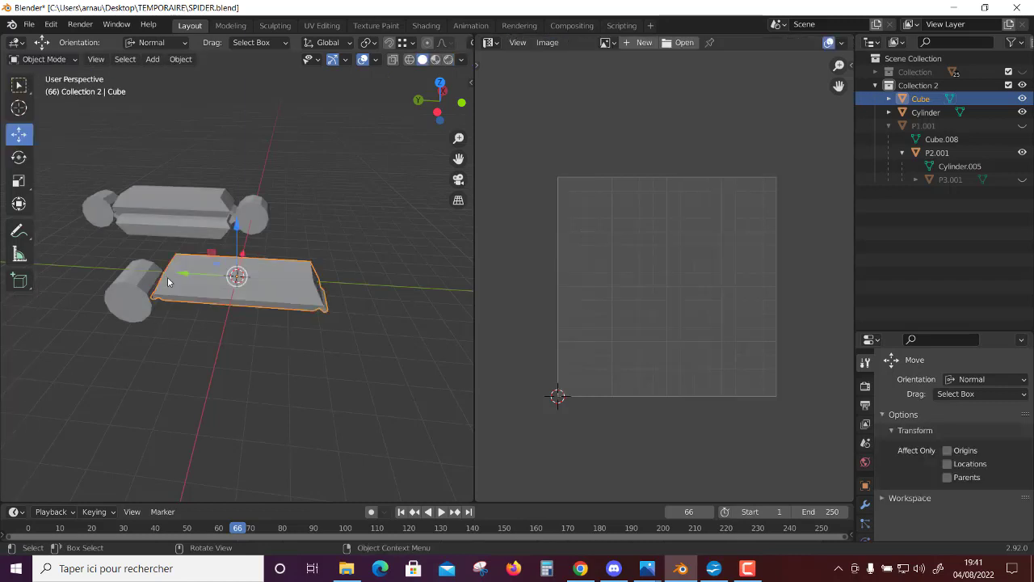
Isolate the left end cylinder and check its strip-and-two-disc UV unwrap in Edit Mode.
left_click(140, 288)
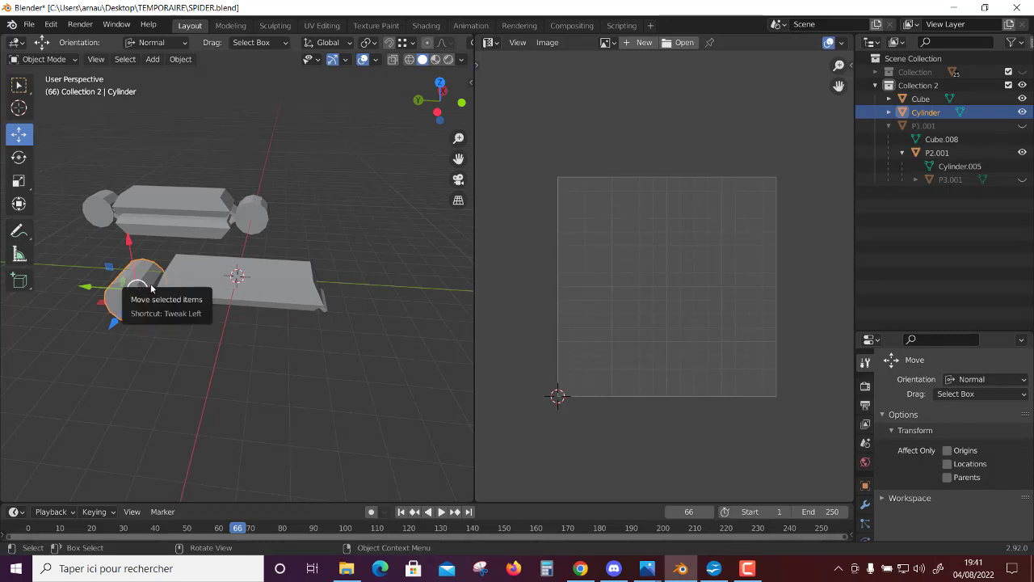
key("KP_Divide")
mouse_move(203, 345)
middle_mouse_down()
mouse_move(313, 395)
mouse_move(273, 414)
mouse_move(157, 214)
middle_mouse_up()
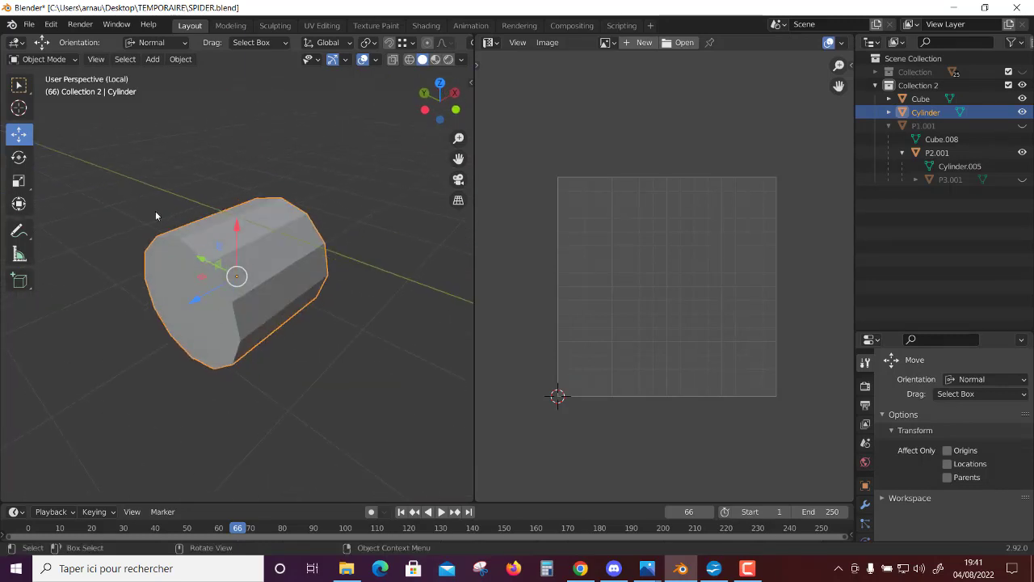
left_click(47, 62)
left_click(44, 89)
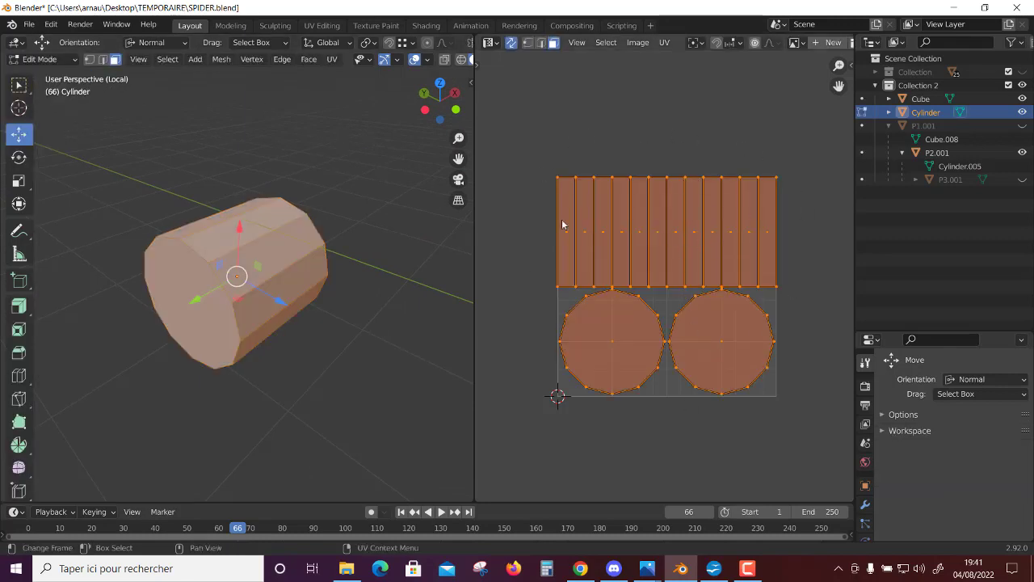
left_click(47, 59)
left_click(45, 72)
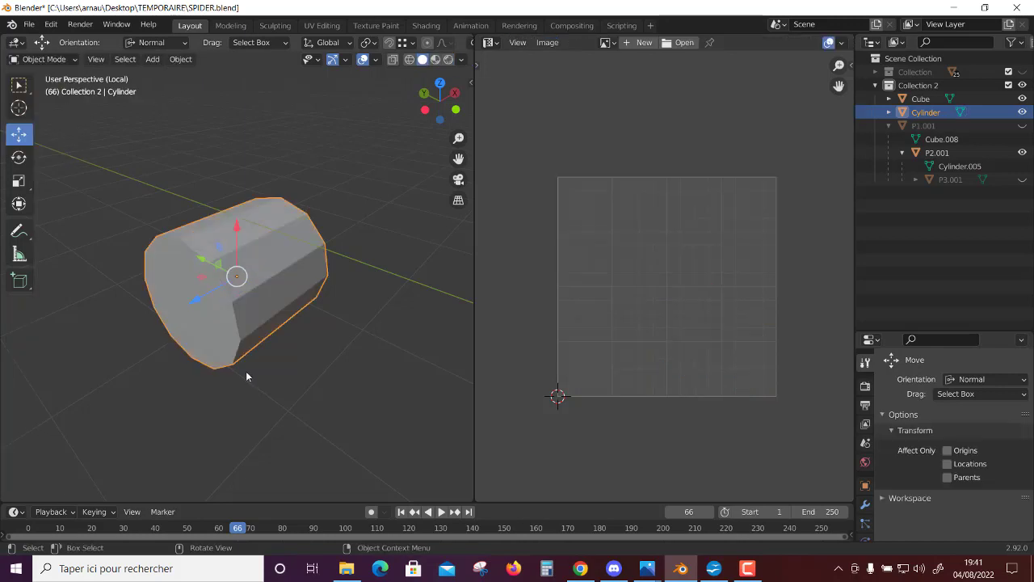
Exit Local View to see all spider parts and reselect the body block Cube.
scroll(247, 373, "down", 3)
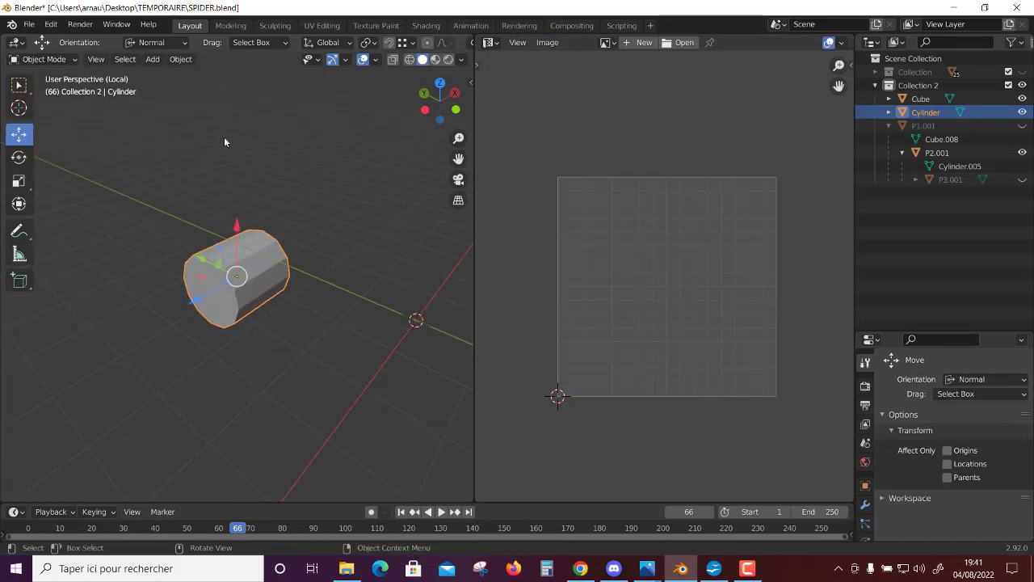
key("KP_Divide")
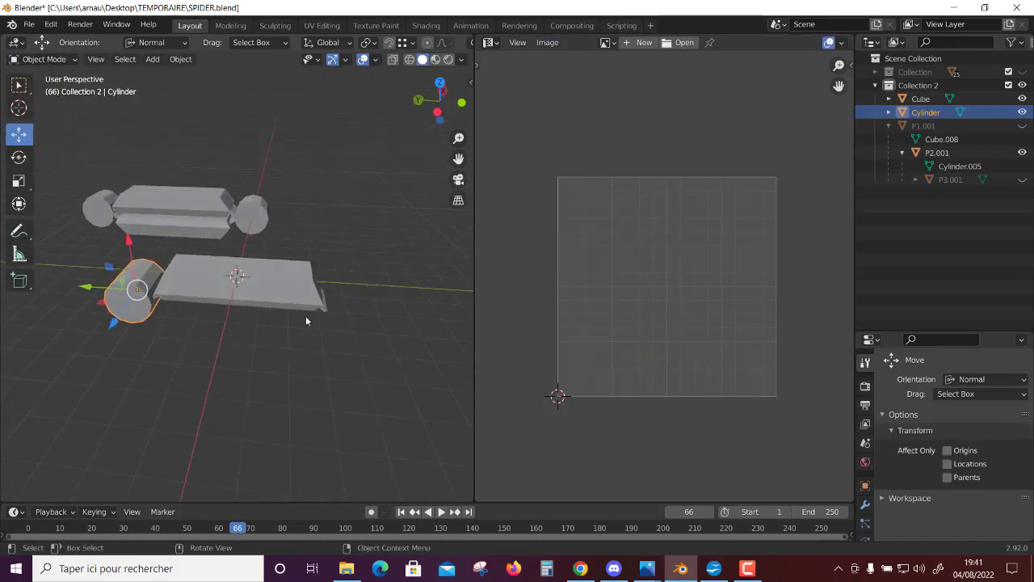
left_click(297, 283)
middle_click_drag(297, 357, 331, 349)
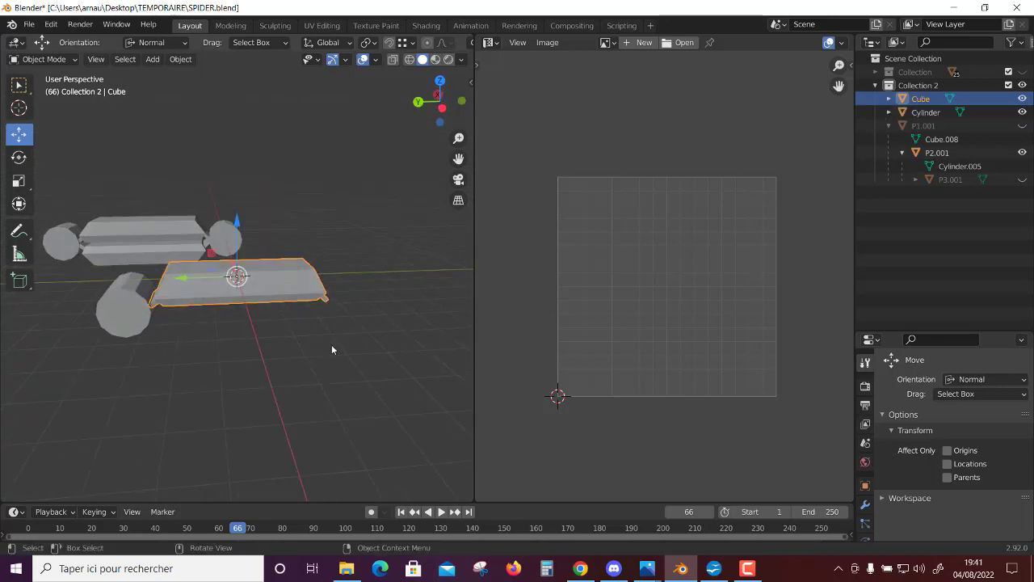
Duplicate the body block in place as Cube.001.
left_click(181, 60)
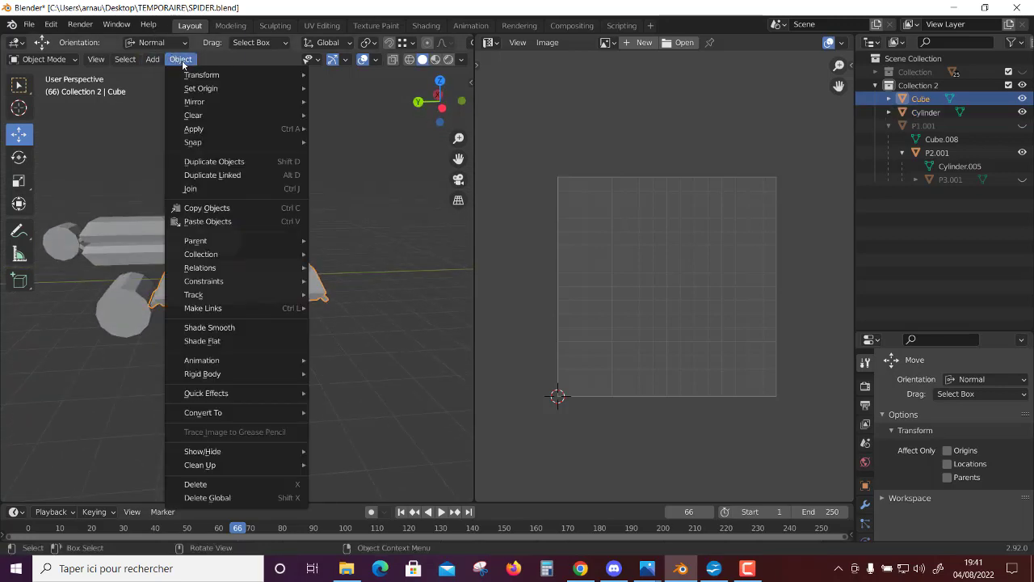
left_click(201, 161)
right_click(229, 148)
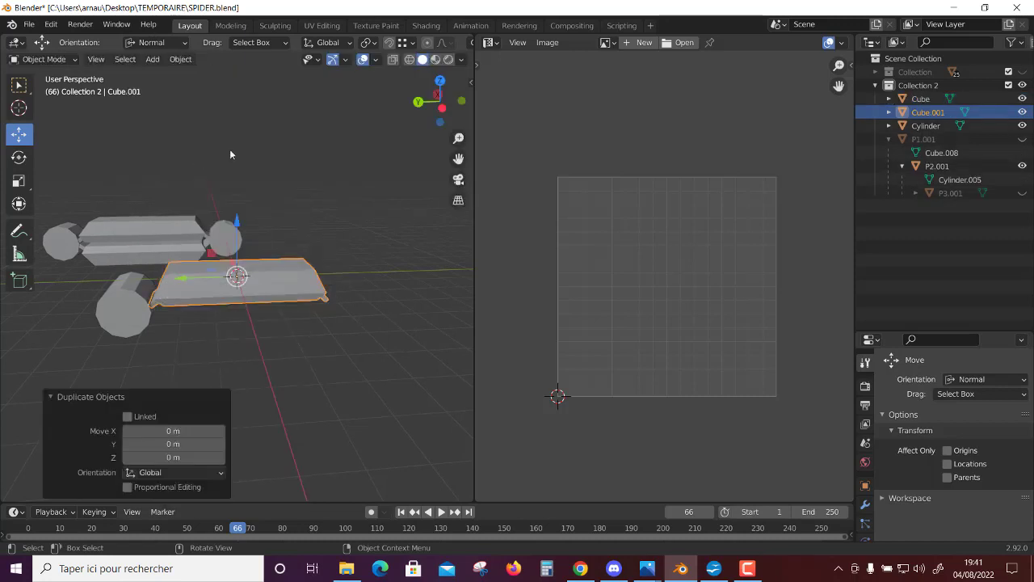
scroll(289, 279, "up", 2)
middle_click_drag(316, 325, 254, 356)
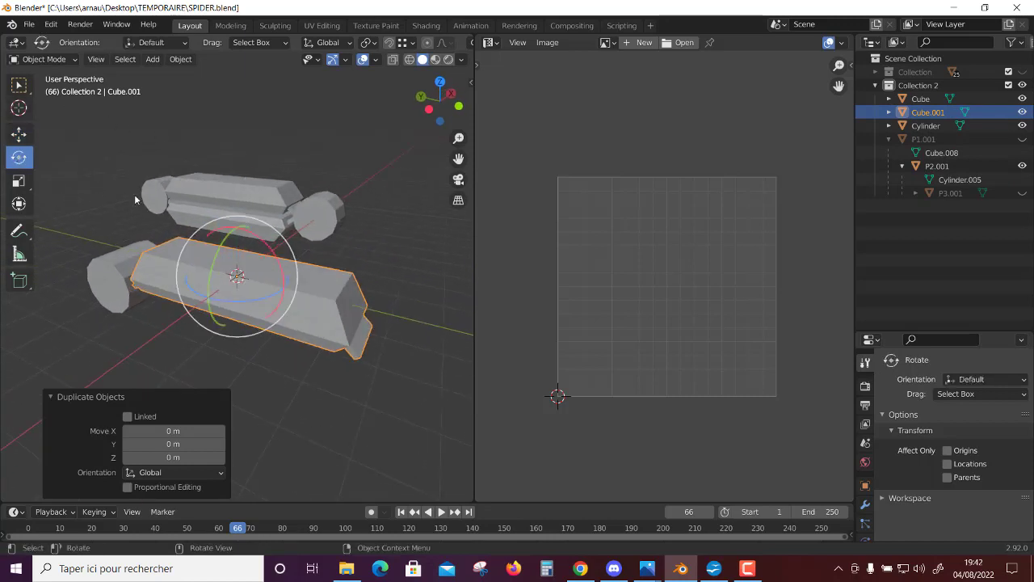
Rotate Cube.001 -180° about Y to flip it upside down.
left_click(19, 157)
mouse_move(223, 248)
left_mouse_down()
mouse_move(260, 428)
mouse_move(423, 202)
left_mouse_up()
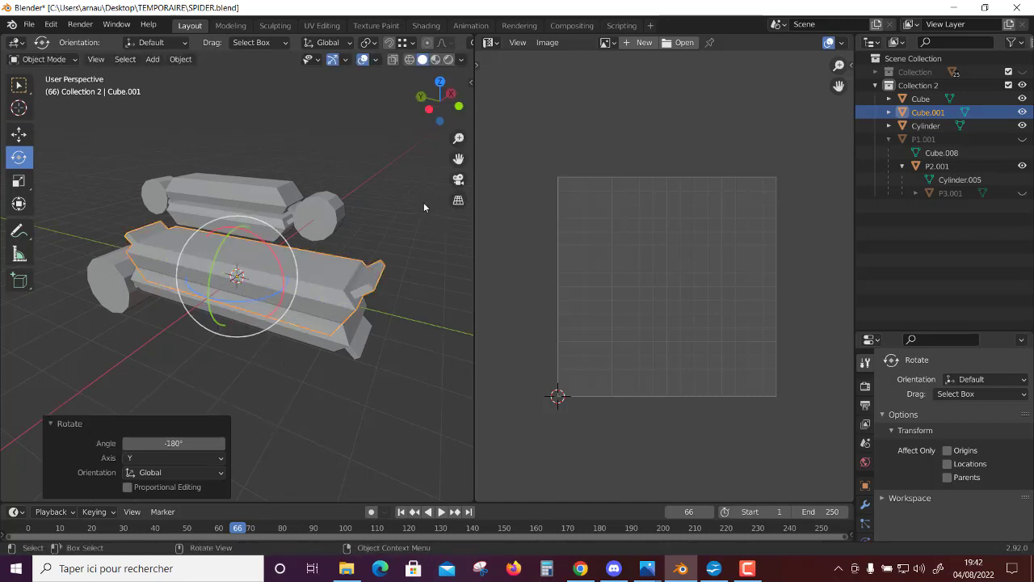
middle_click_drag(423, 202, 84, 120)
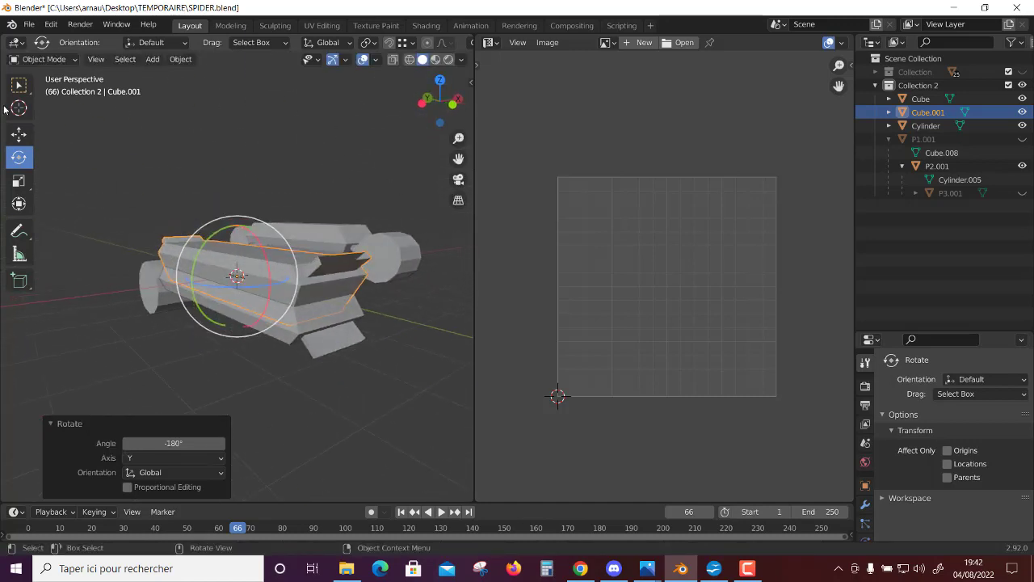
Lower Cube.001 1.8494 m along local Z to sit just beneath the original block.
left_click(19, 133)
left_click_drag(237, 330, 164, 398)
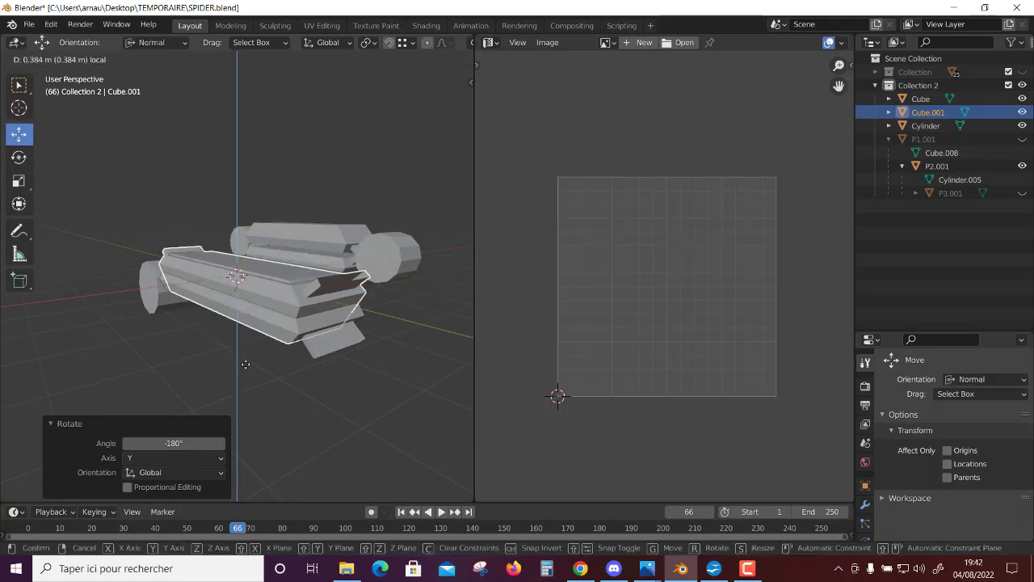
middle_click_drag(165, 399, 239, 398)
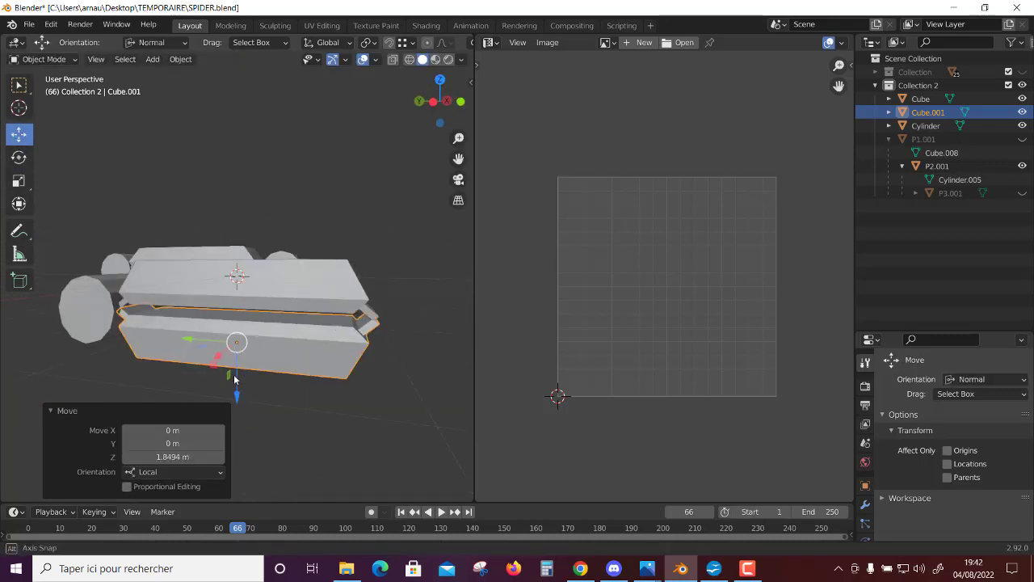
mouse_move(238, 398)
left_mouse_down()
mouse_move(240, 388)
mouse_move(310, 402)
left_mouse_up()
left_click(310, 401)
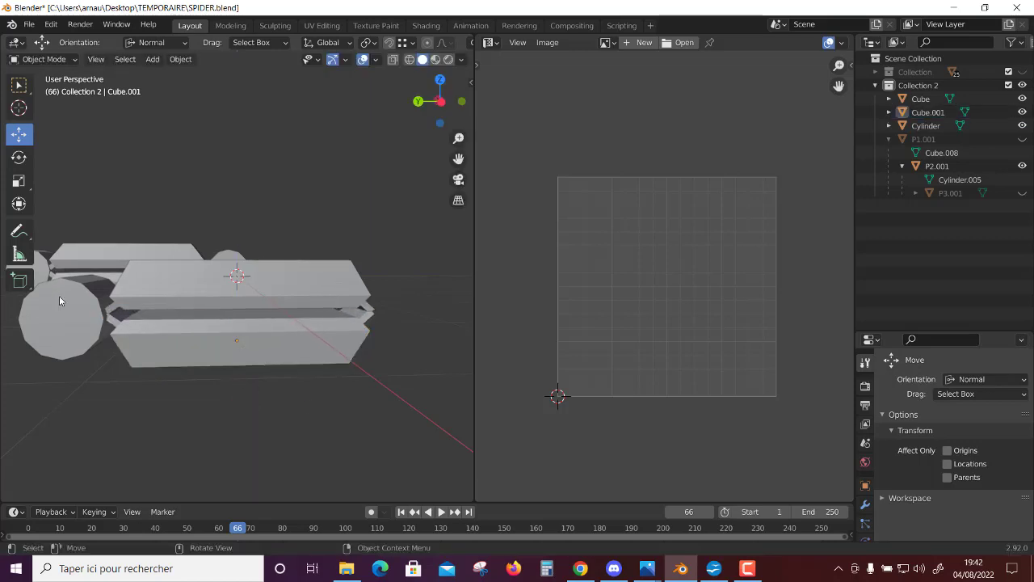
left_click(89, 323)
mouse_move(89, 323)
middle_mouse_down()
mouse_move(216, 352)
mouse_move(216, 372)
middle_mouse_up()
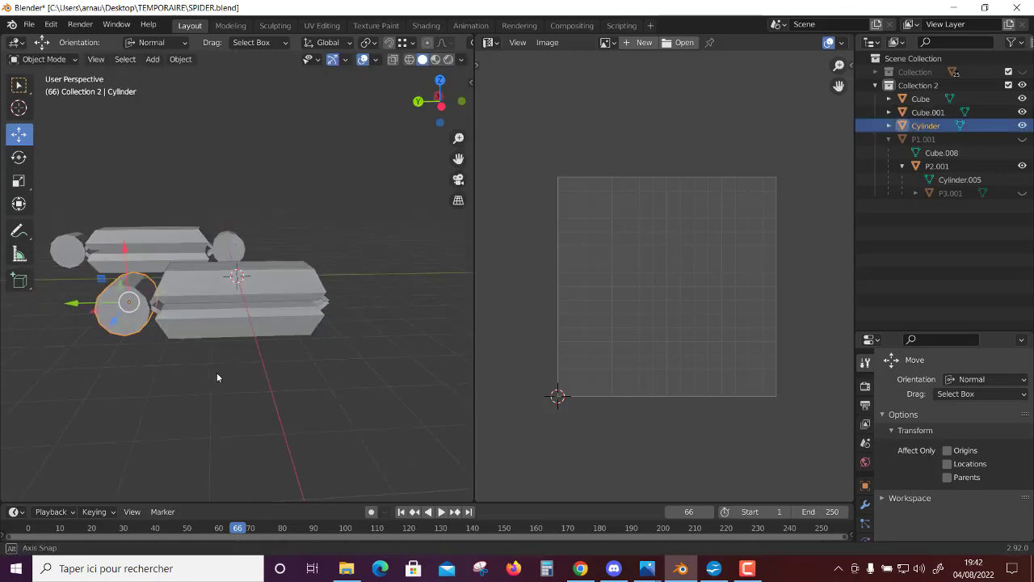
Duplicate the end cylinder and move the copy -8.7324 m on Y to the body's other end.
left_click(181, 61)
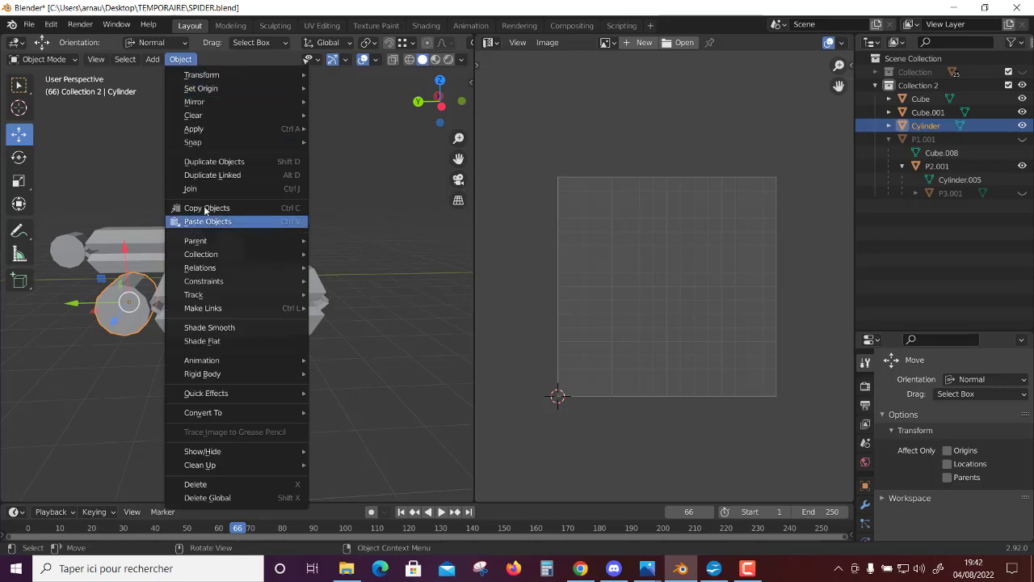
left_click(215, 162)
right_click(221, 160)
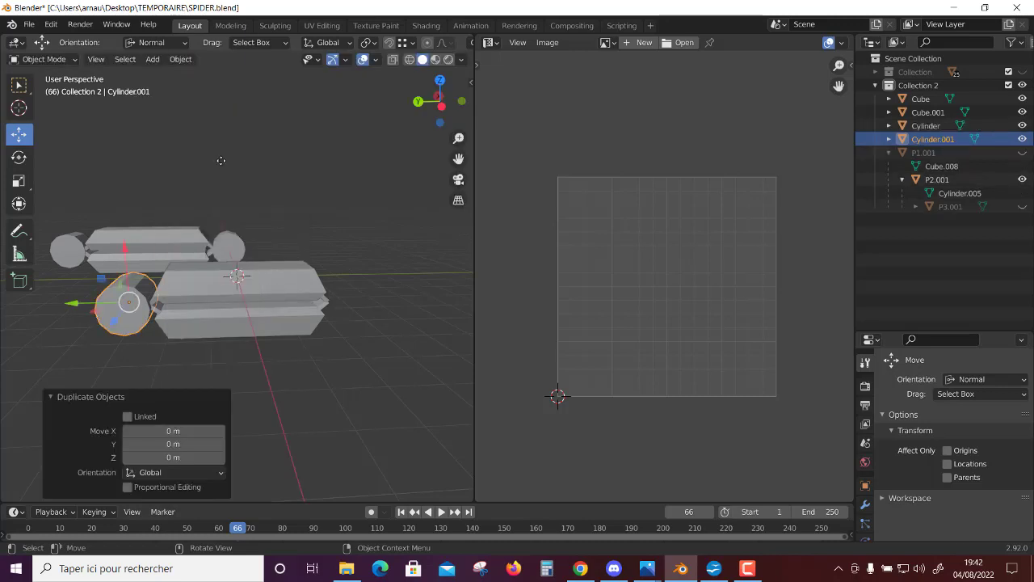
mouse_move(82, 303)
left_mouse_down()
mouse_move(296, 315)
mouse_move(283, 329)
left_mouse_up()
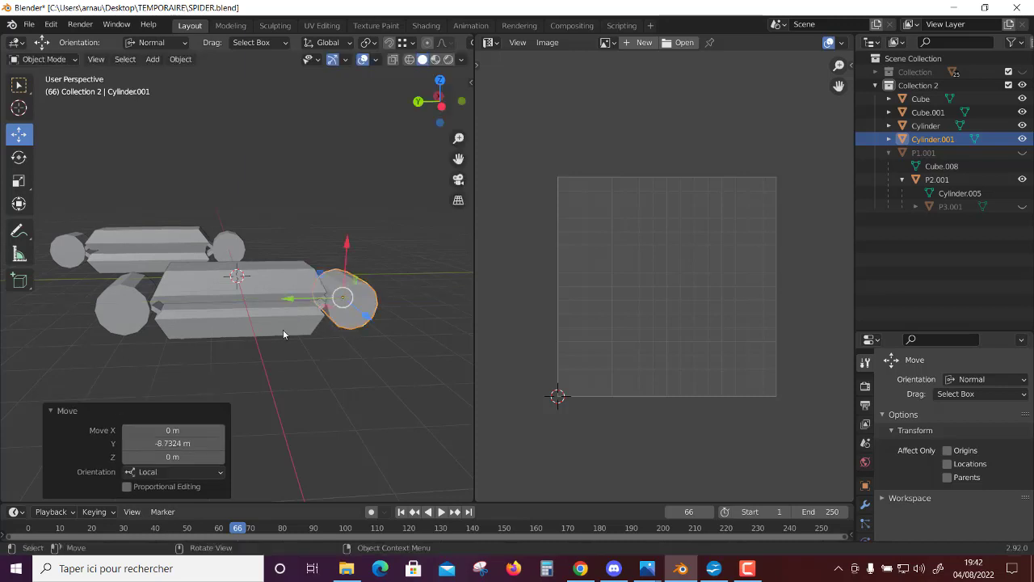
mouse_move(282, 329)
middle_mouse_down()
mouse_move(293, 363)
mouse_move(278, 359)
mouse_move(335, 378)
mouse_move(353, 410)
mouse_move(332, 367)
mouse_move(303, 391)
mouse_move(366, 243)
middle_mouse_up()
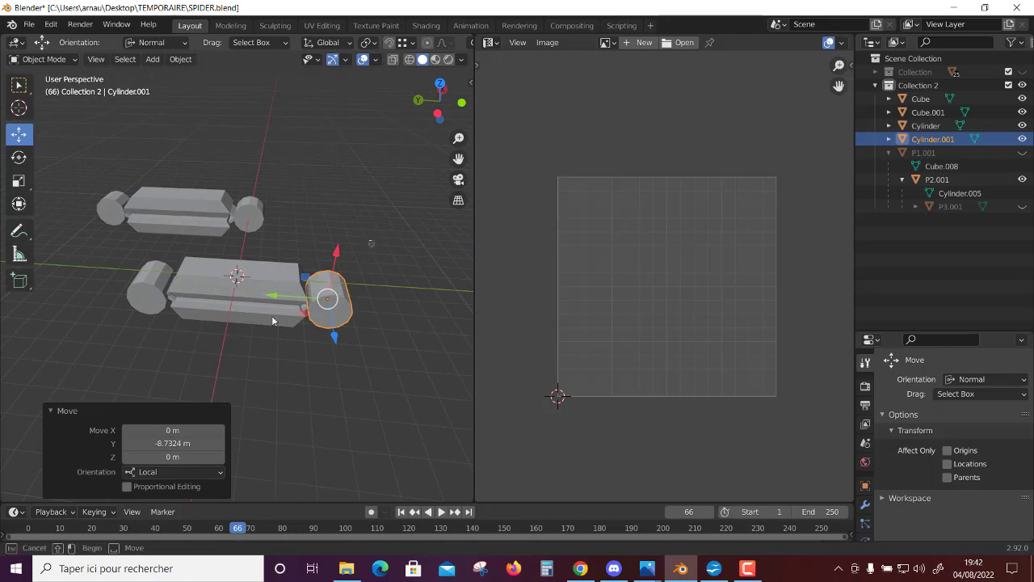
Box-select both blocks and both end cylinders and join them into Cylinder.001.
left_click_drag(375, 239, 101, 363)
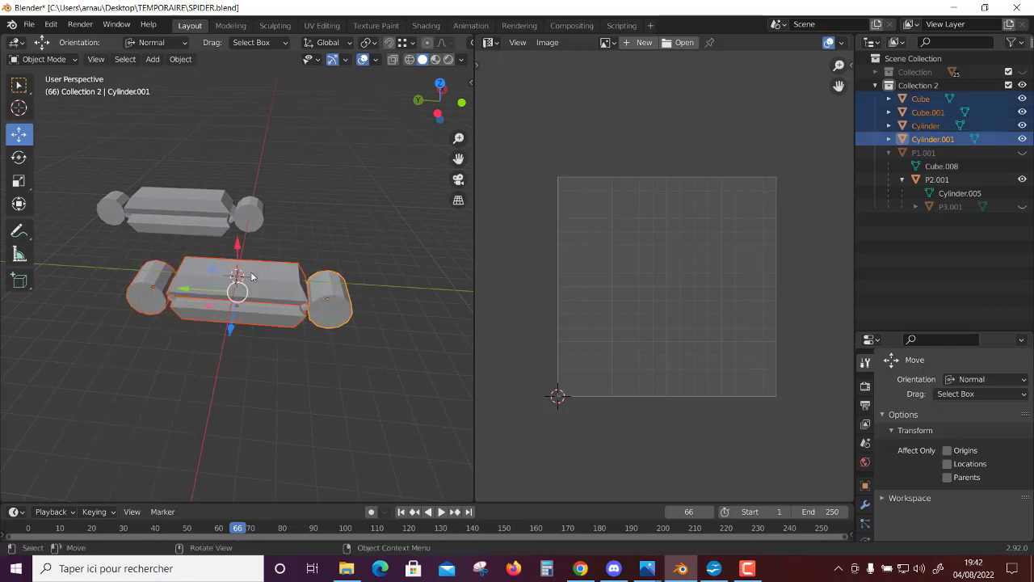
left_click(181, 62)
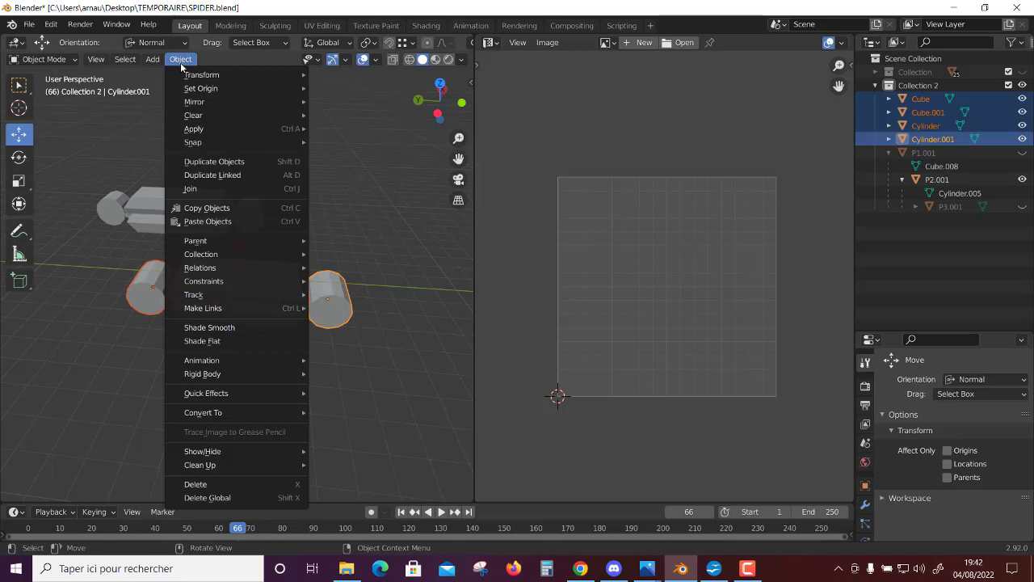
left_click(205, 190)
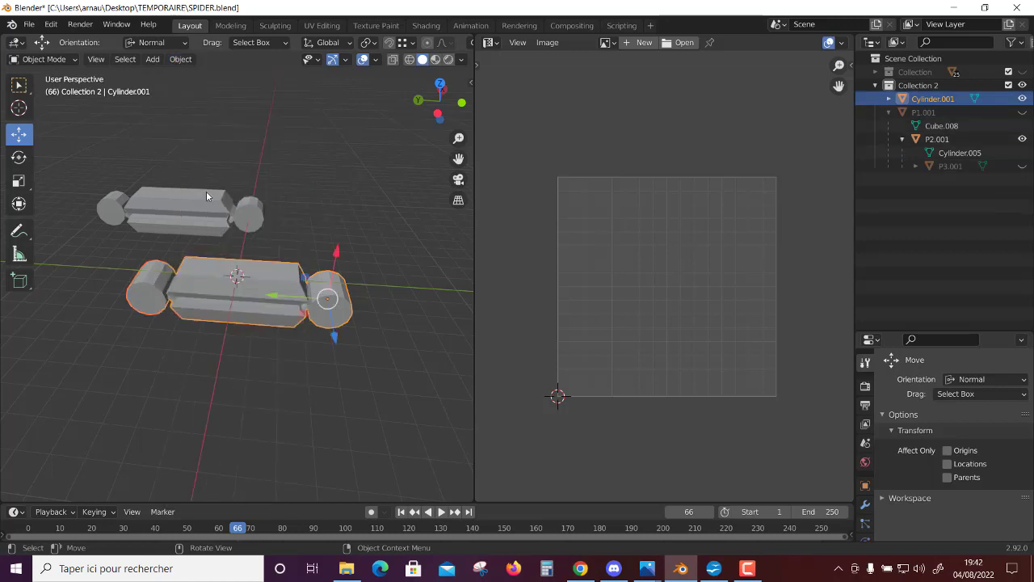